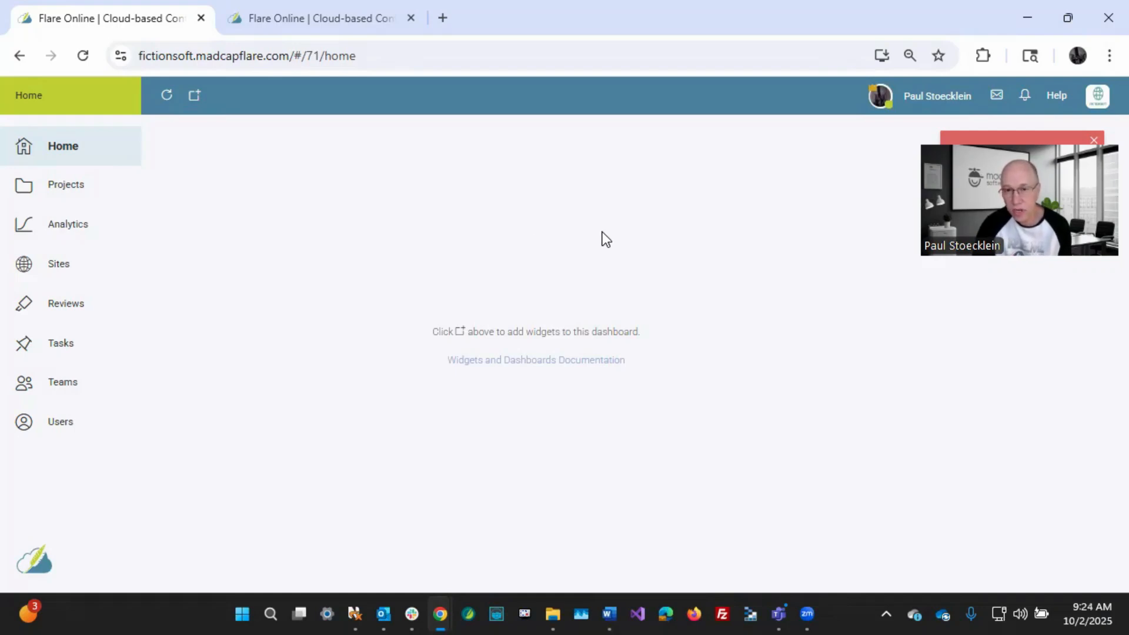
- Review the checklist management permission in your own user profile's global permissions, and close the profile without changes
{"action": "left_click", "coordinate": [880, 98]}
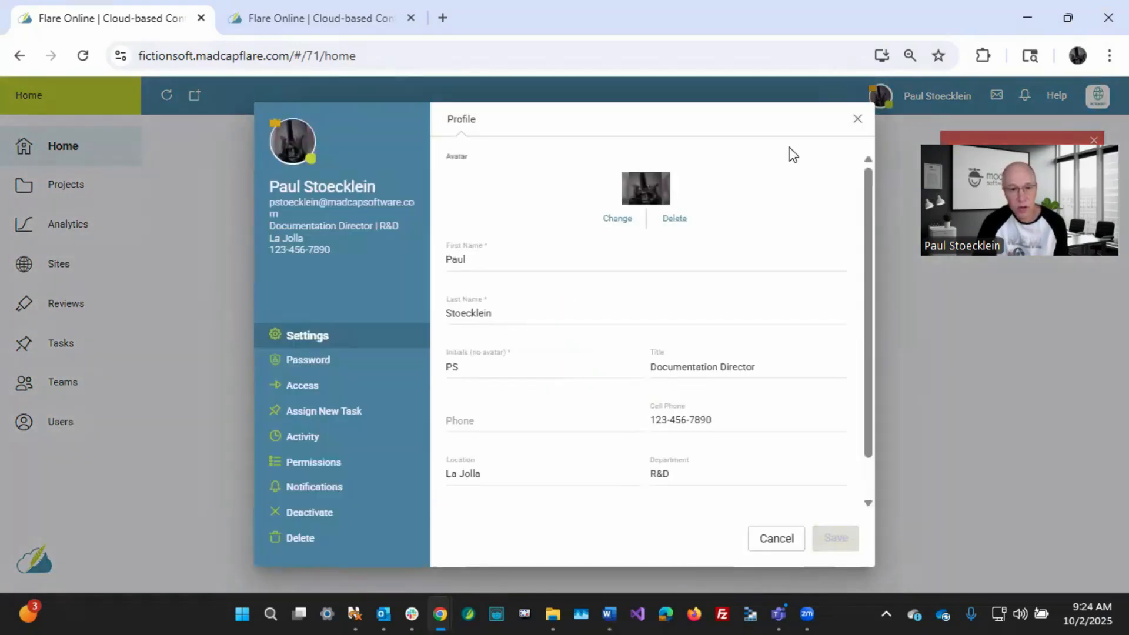
{"action": "left_click", "coordinate": [310, 458]}
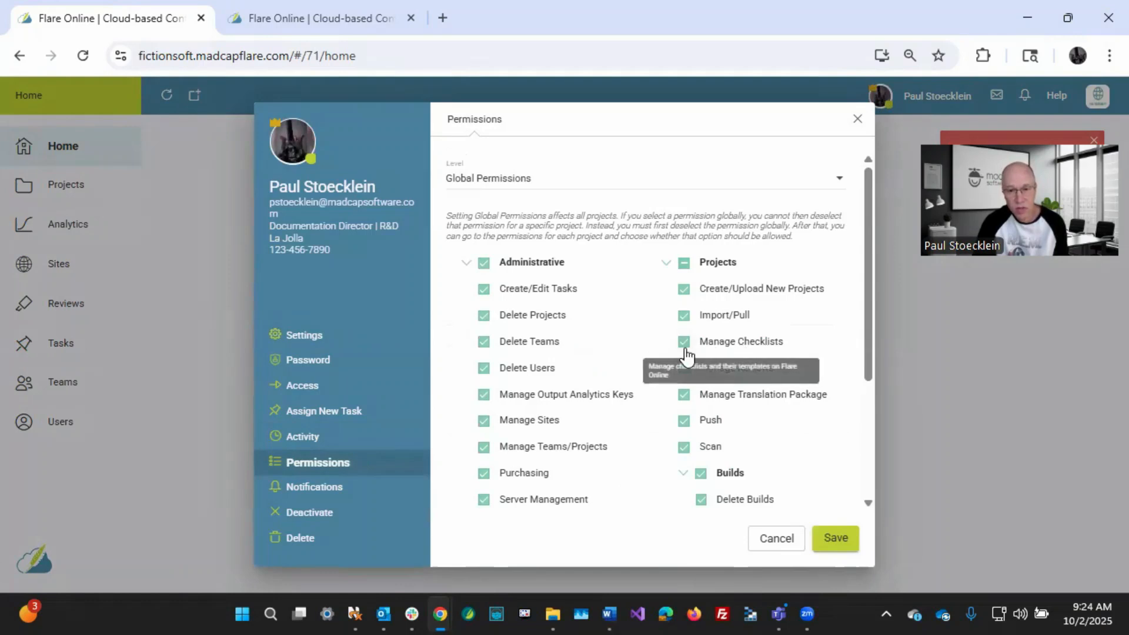
{"action": "left_click", "coordinate": [775, 539]}
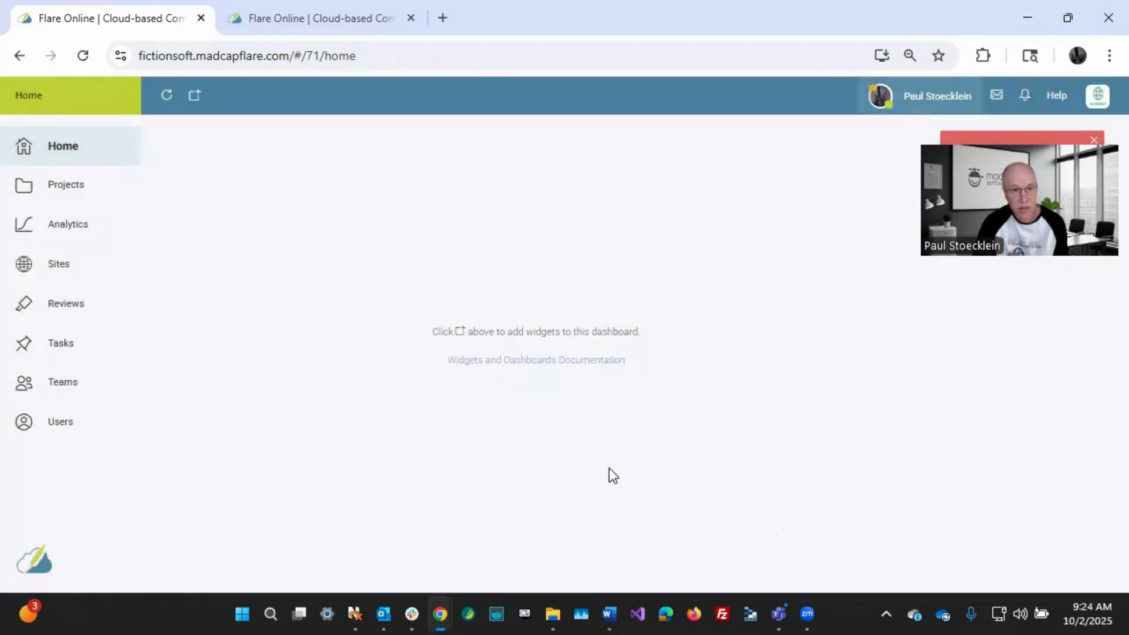
- Open the checklists of the San Diego project
{"action": "left_click", "coordinate": [88, 188]}
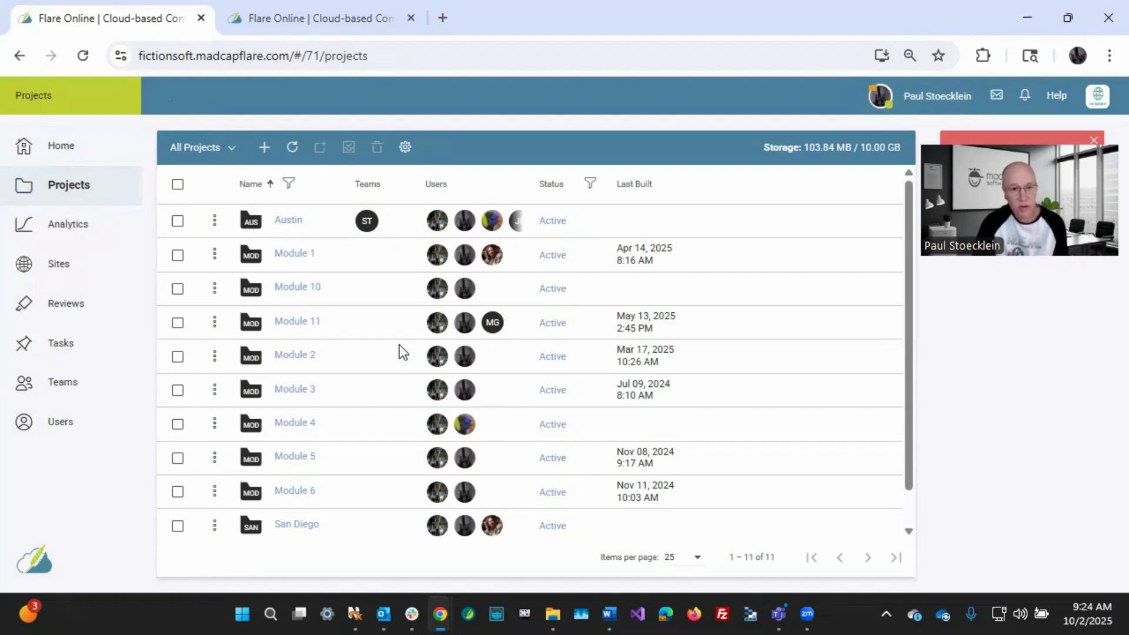
{"action": "left_click", "coordinate": [294, 527]}
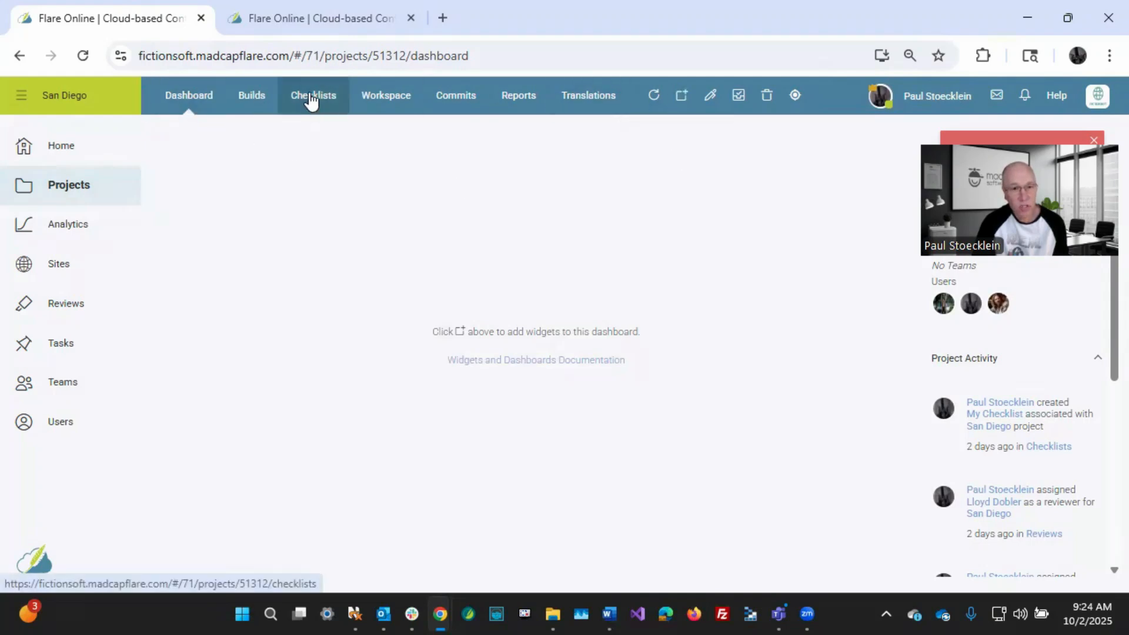
{"action": "left_click", "coordinate": [311, 101]}
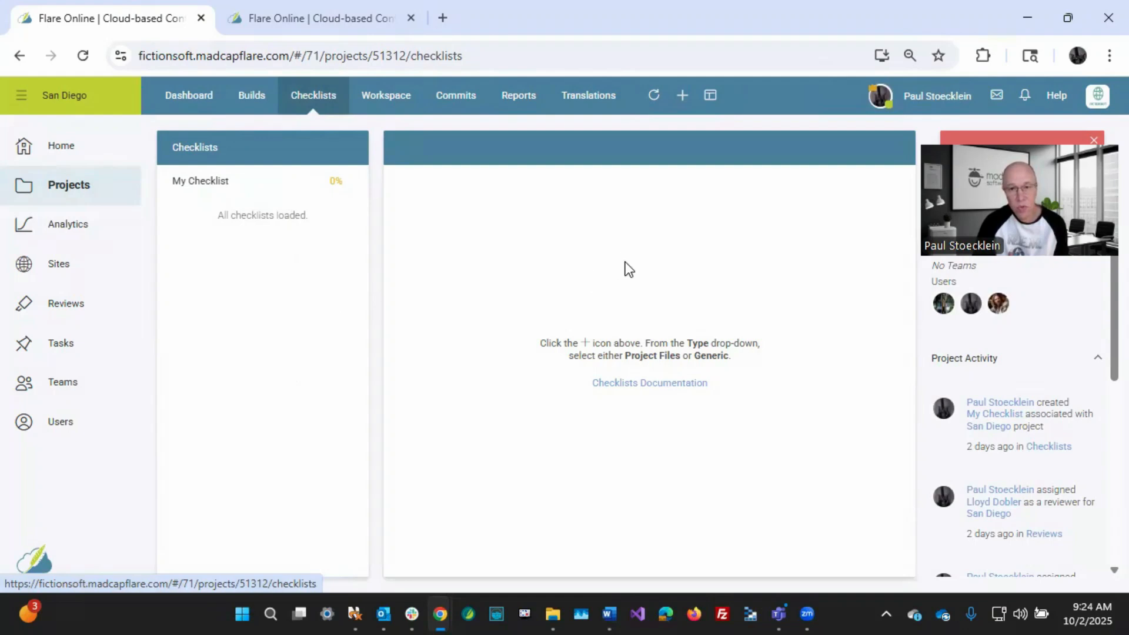
- Start a new checklist named Widgets Feature with the Project Files type and no template
{"action": "left_click", "coordinate": [681, 99]}
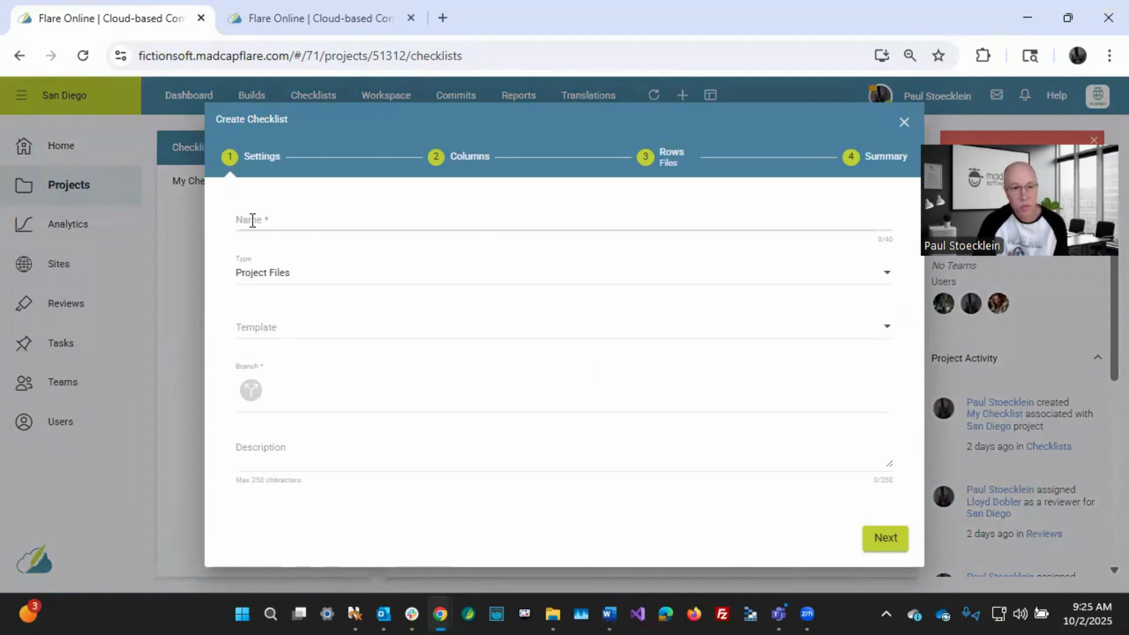
{"action": "left_click", "coordinate": [249, 220]}
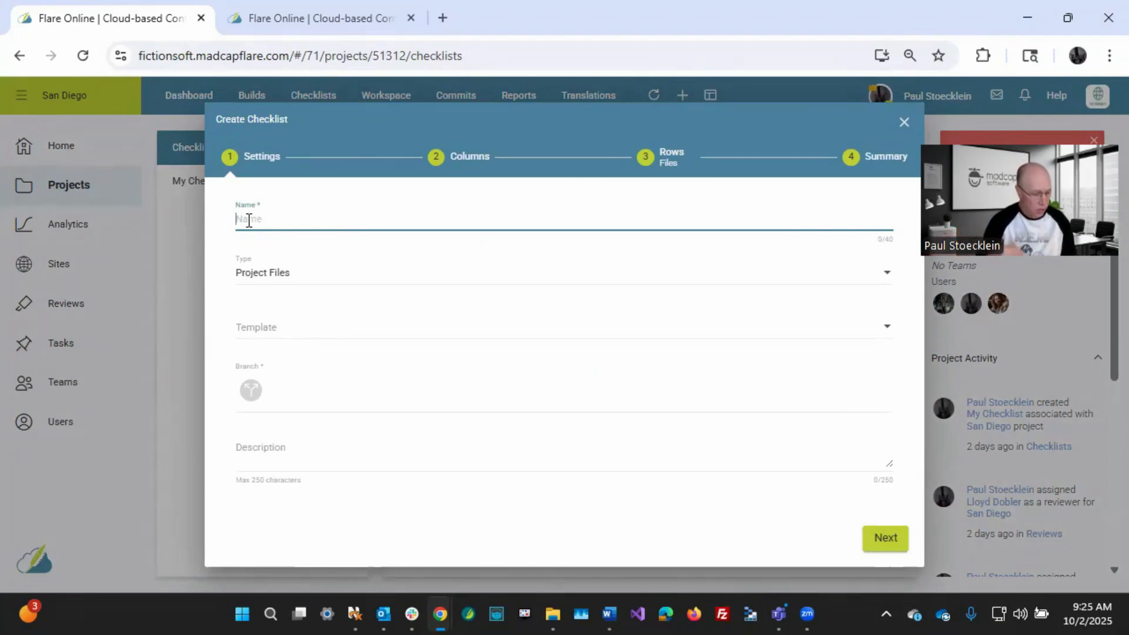
{"action": "type", "text": "Widgets Feature"}
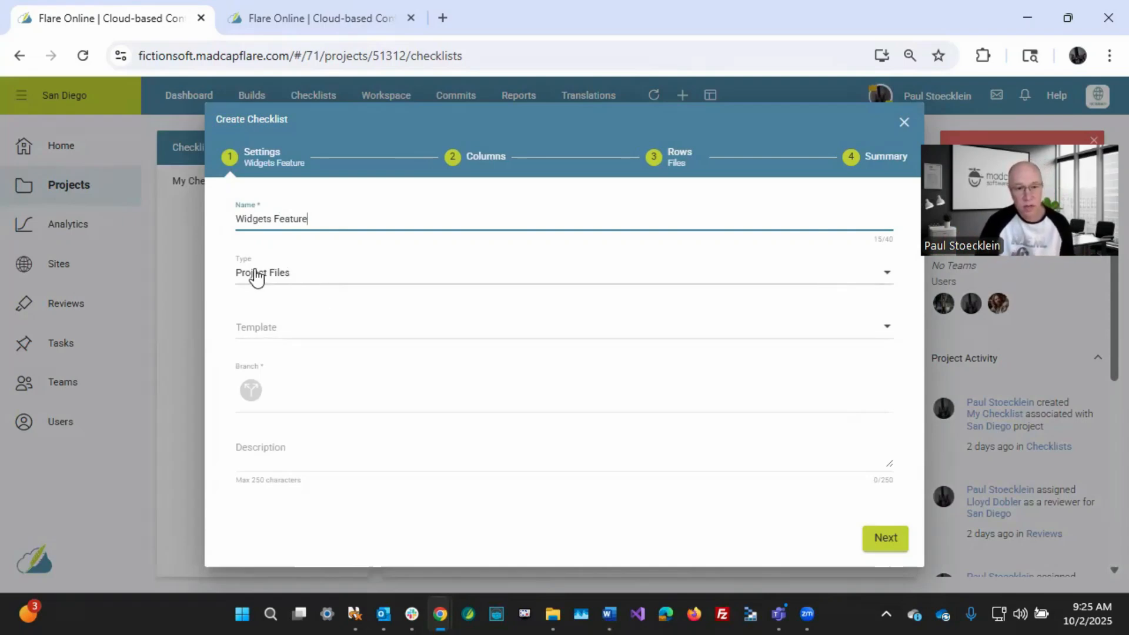
{"action": "left_click", "coordinate": [316, 277]}
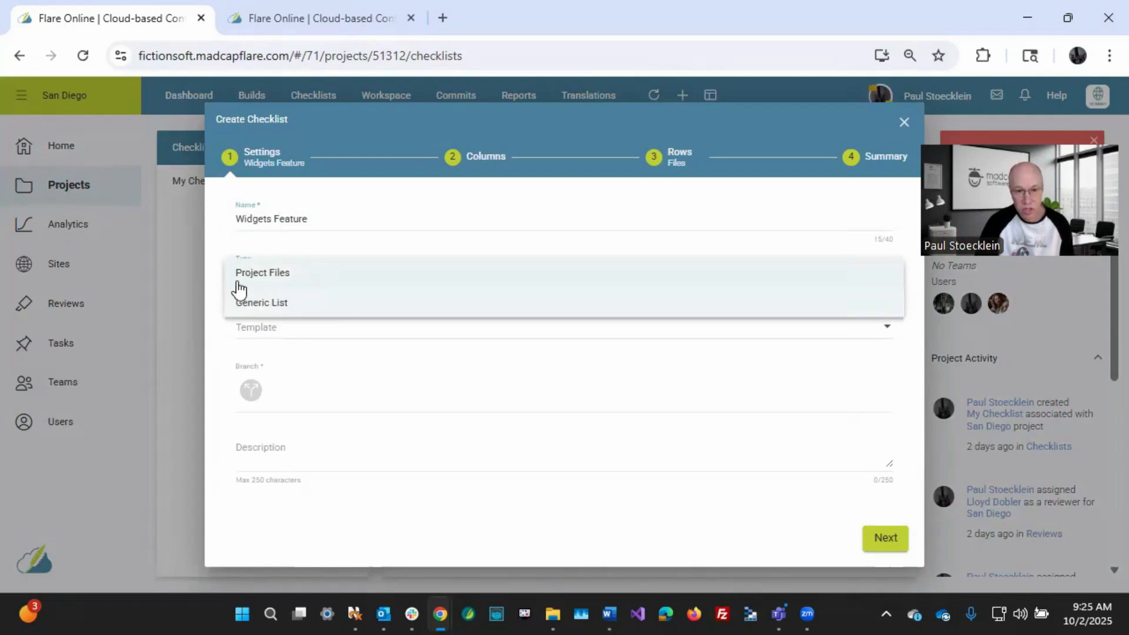
{"action": "left_click", "coordinate": [209, 265]}
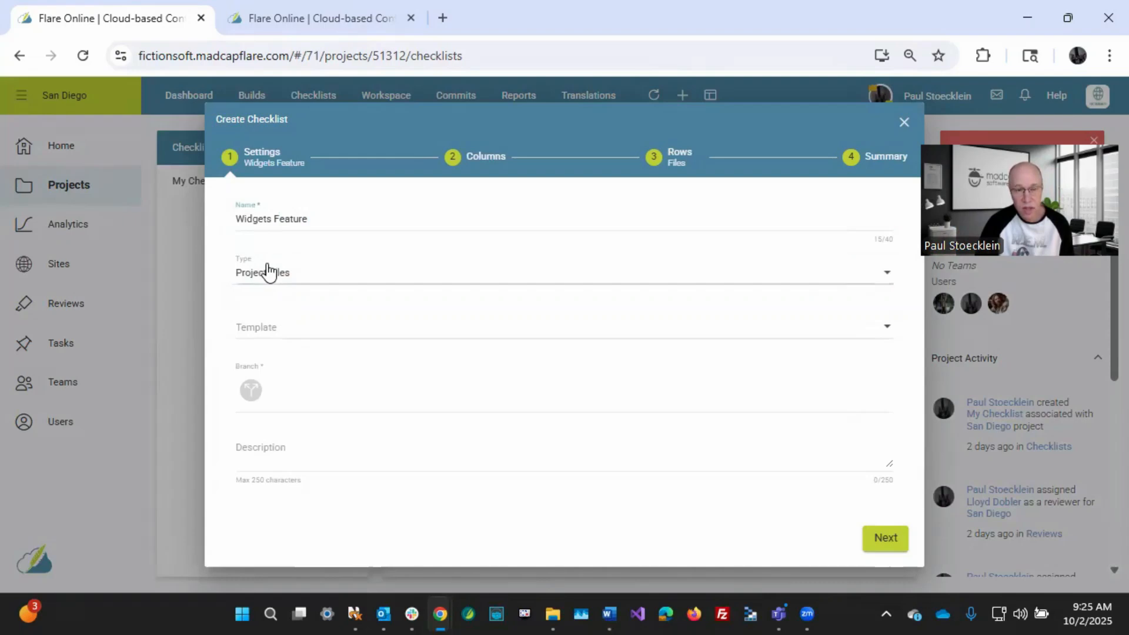
{"action": "left_click", "coordinate": [297, 327]}
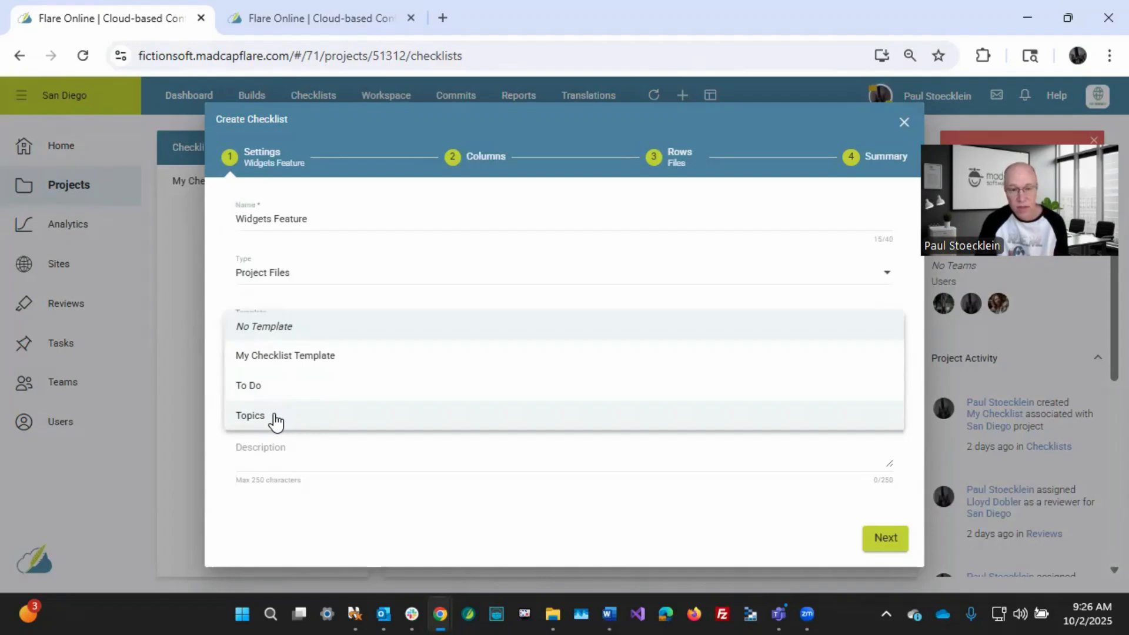
{"action": "left_click", "coordinate": [209, 345]}
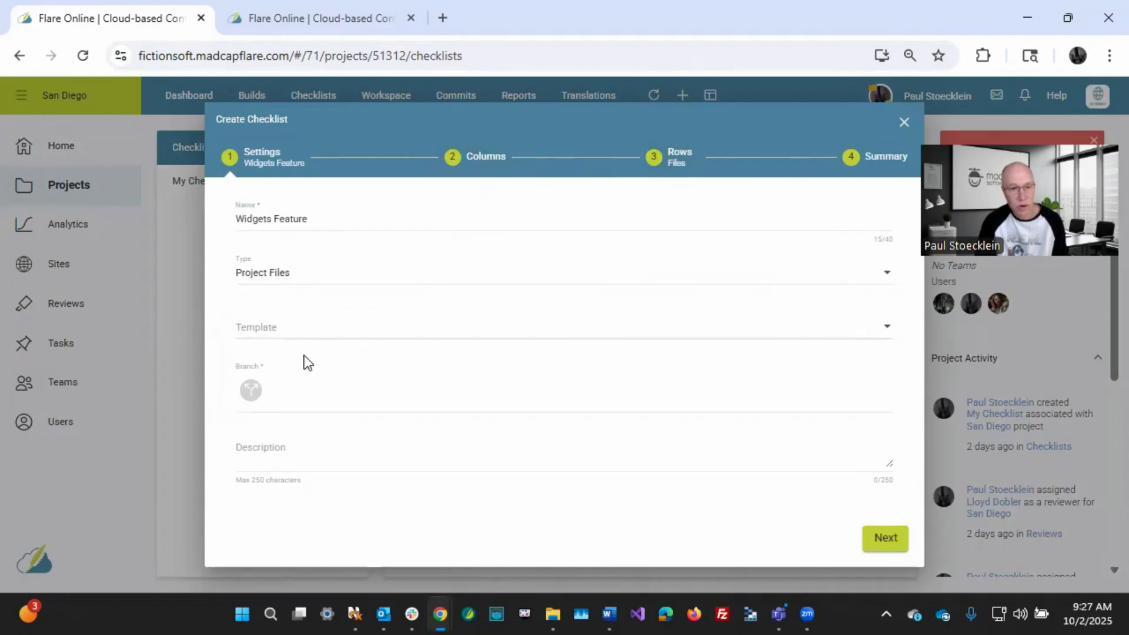
- Set the checklist's branch to feature2 and its description to "Checklist for feature2", and continue to the columns
{"action": "left_click", "coordinate": [288, 385]}
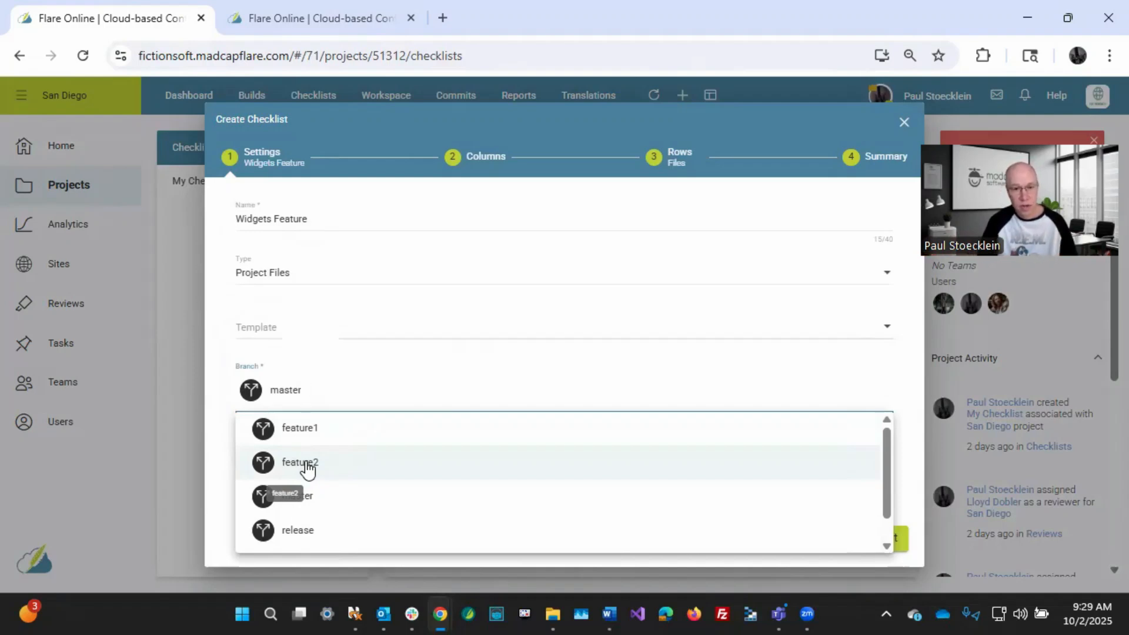
{"action": "left_click", "coordinate": [307, 469]}
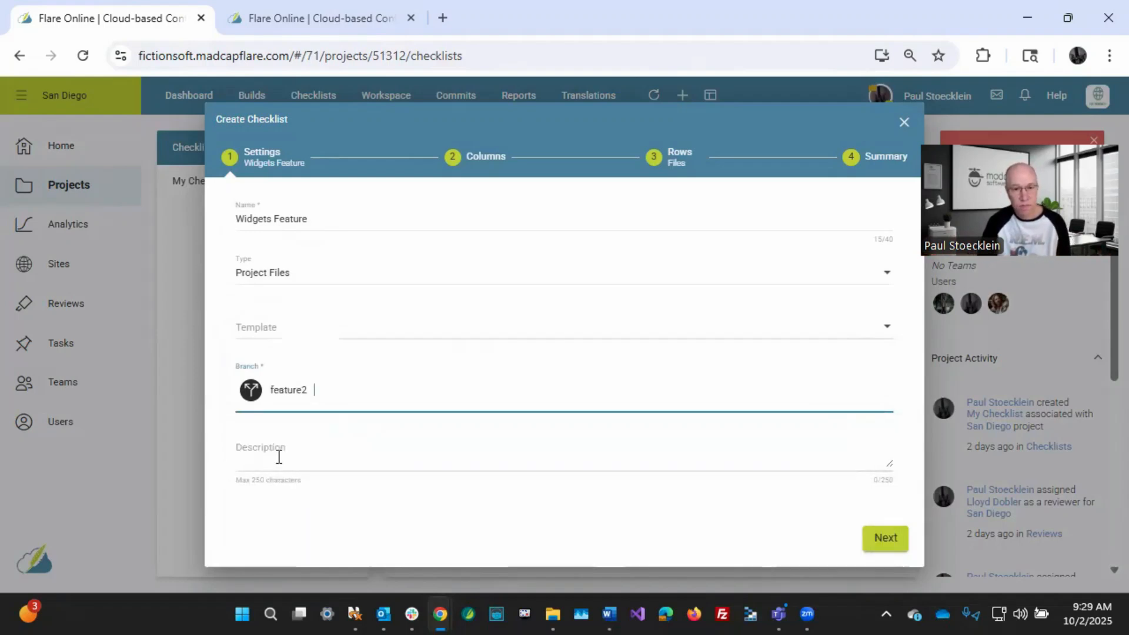
{"action": "left_click", "coordinate": [279, 457]}
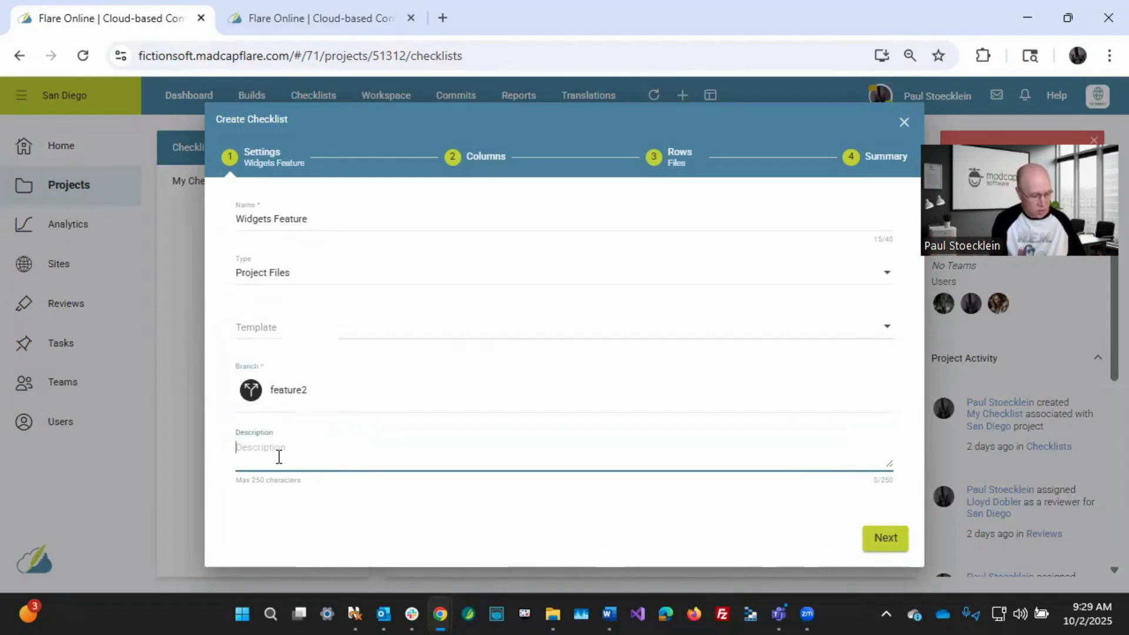
{"action": "type", "text": "Checklis"}
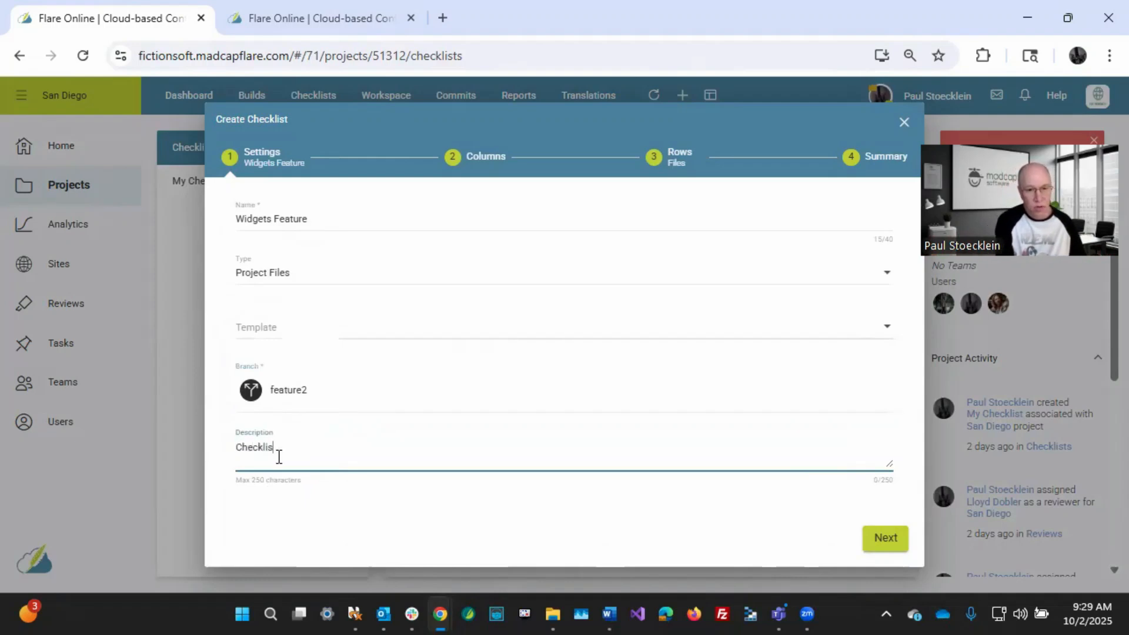
{"action": "type", "text": "t for feature2"}
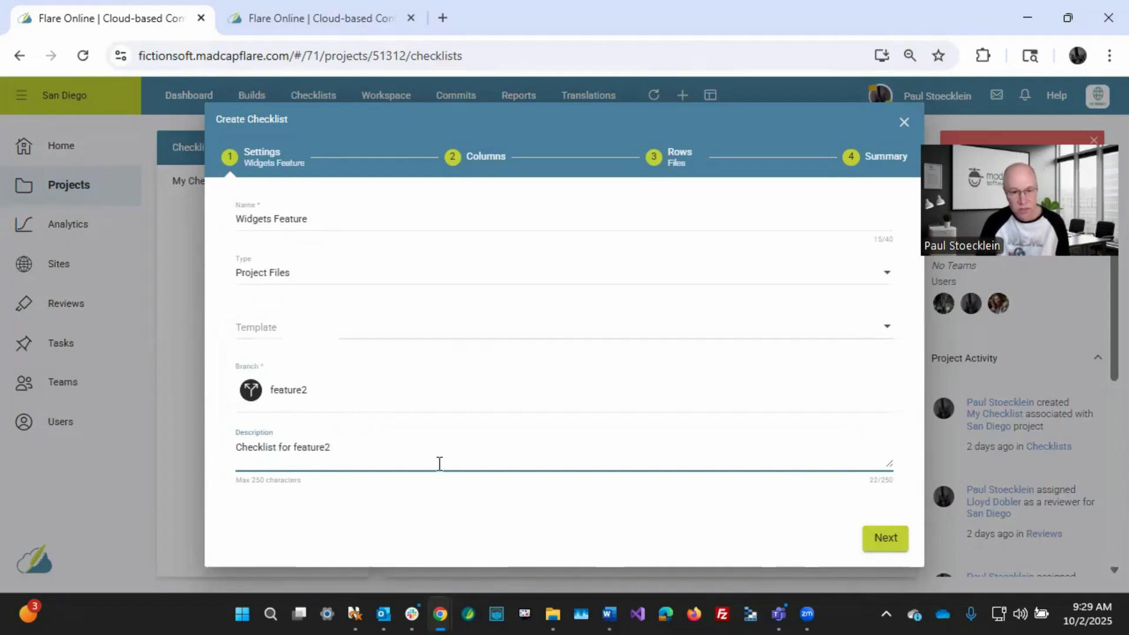
{"action": "left_click", "coordinate": [885, 538]}
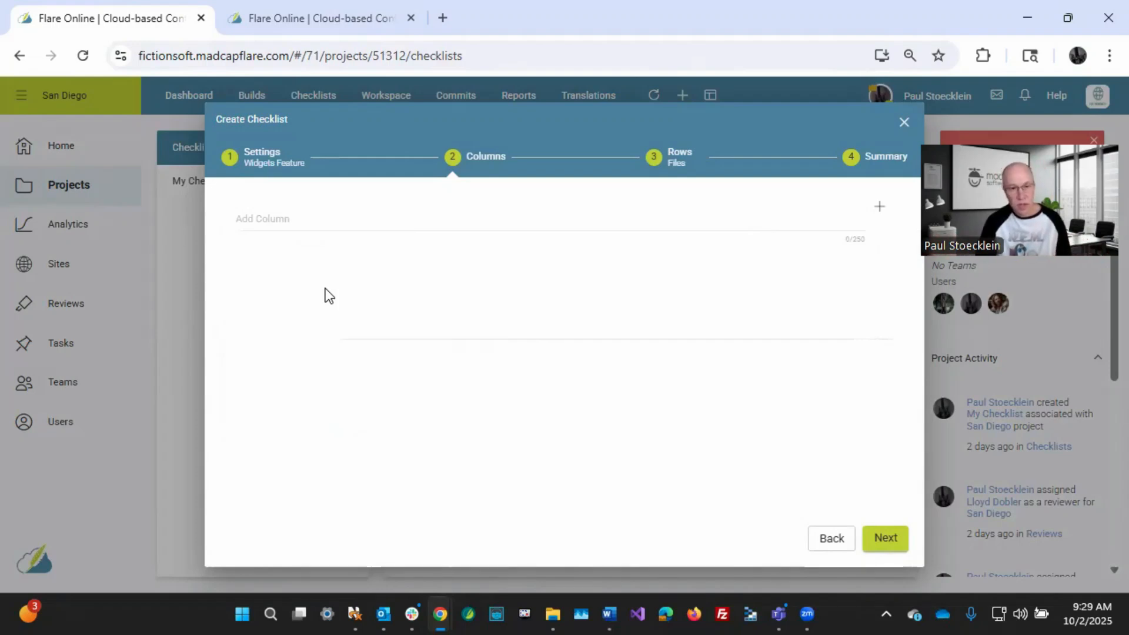
- Add two checklist columns named Edit and Add to TOC
{"action": "left_click", "coordinate": [305, 213]}
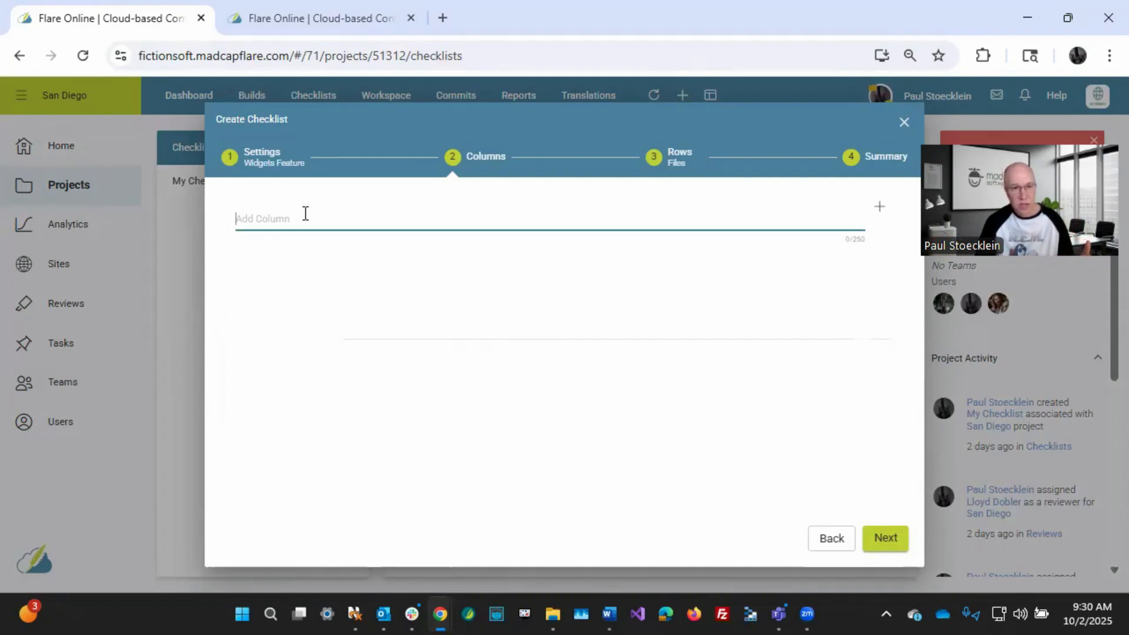
{"action": "type", "text": "Edit"}
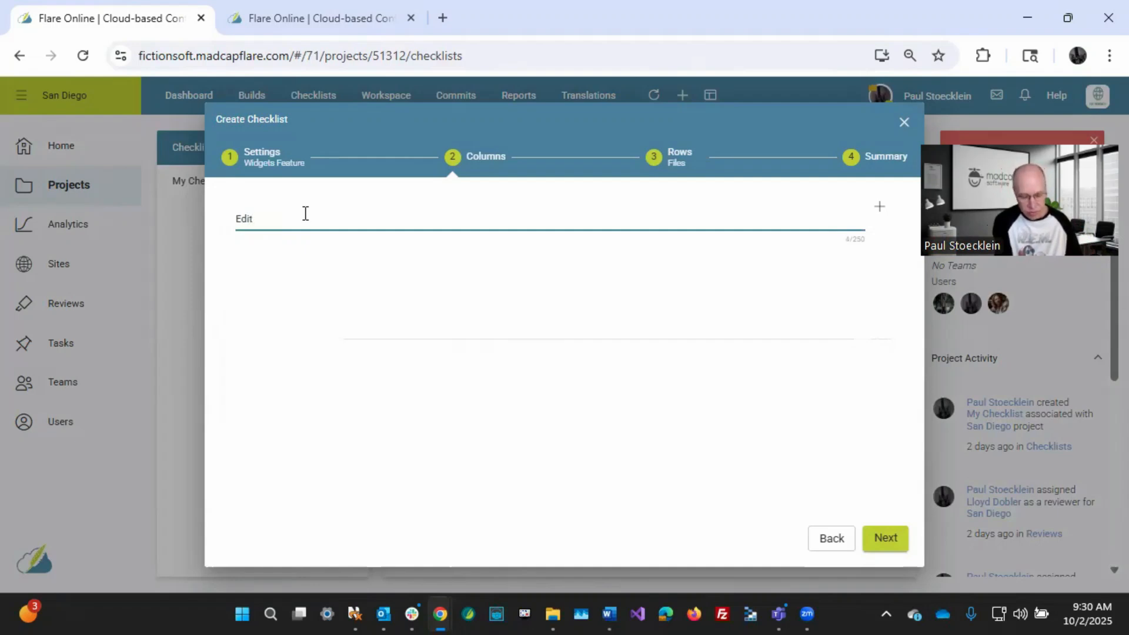
{"action": "key", "text": "Return"}
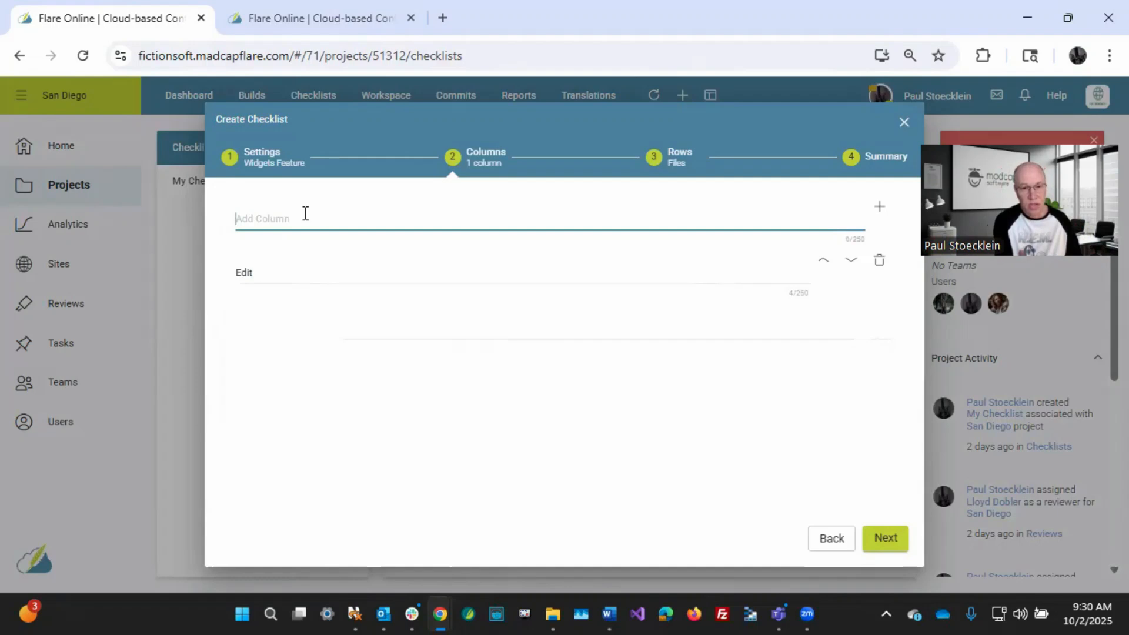
{"action": "type", "text": "Add "}
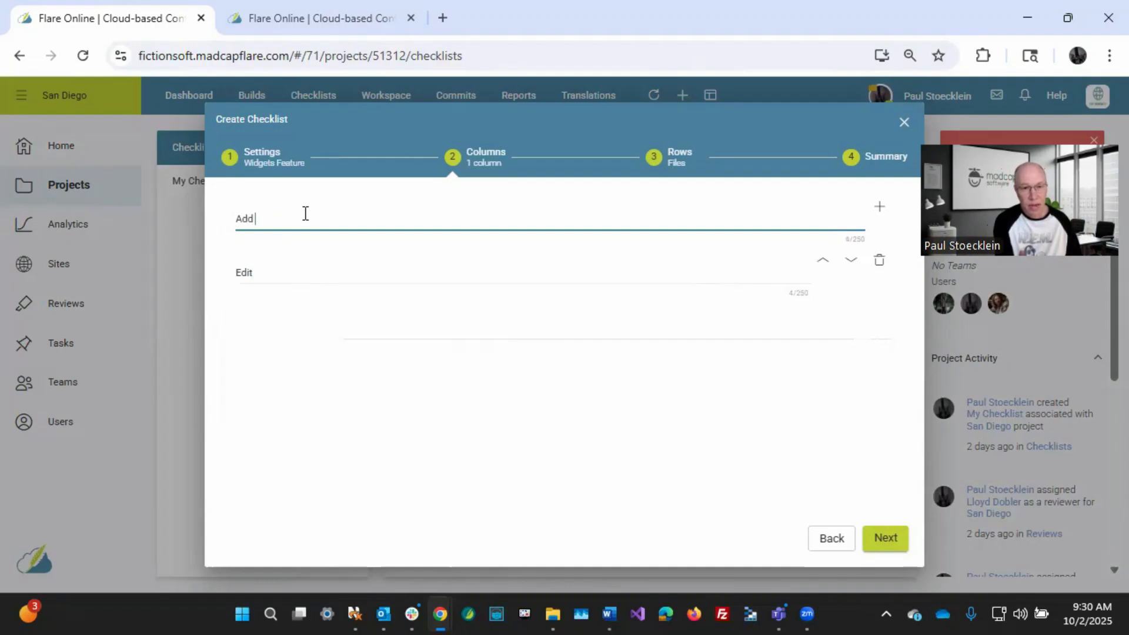
{"action": "type", "text": "to TOC"}
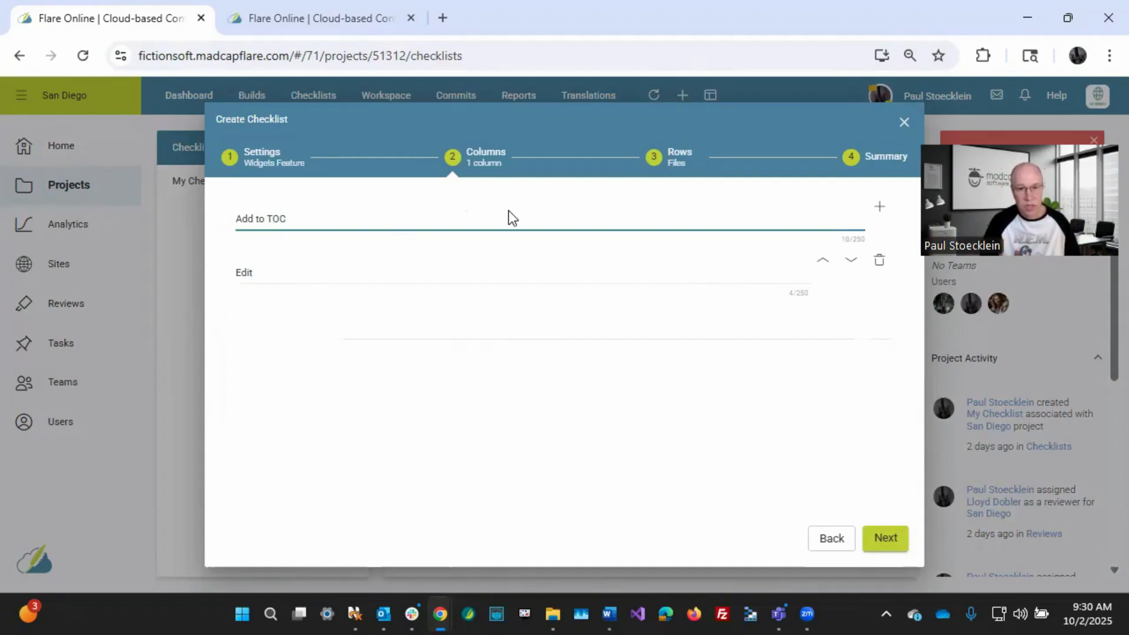
{"action": "left_click", "coordinate": [879, 207]}
- Add the columns Review from SME and Translated, reorder Review from SME below Translated, and continue to the rows
{"action": "left_click", "coordinate": [284, 217]}
{"action": "type", "text": "Review from SME"}
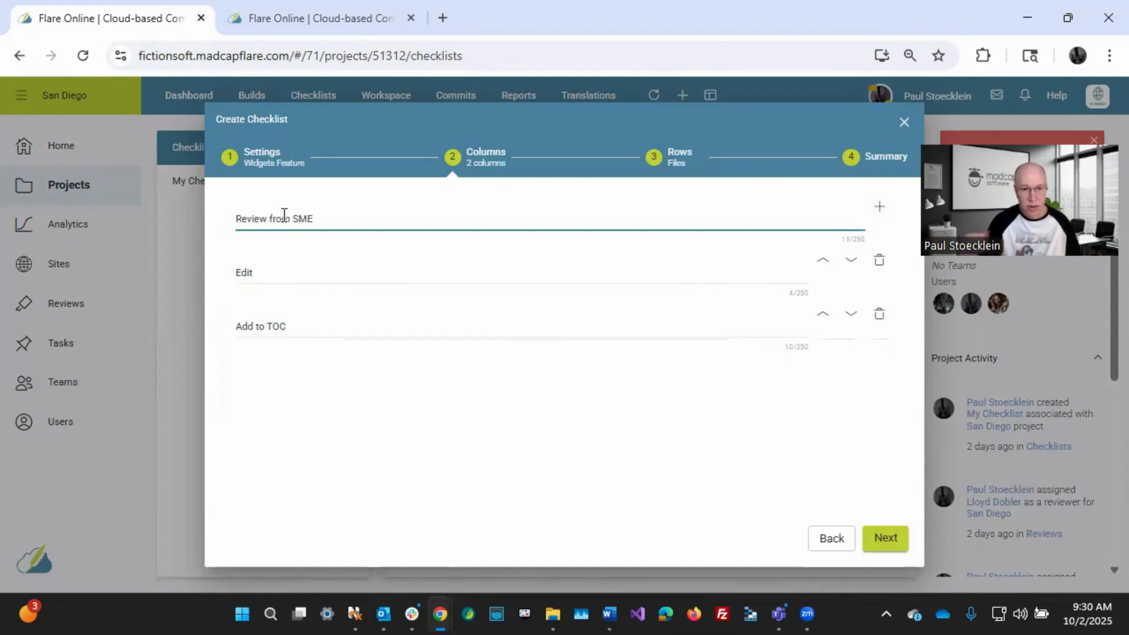
{"action": "left_click", "coordinate": [880, 207]}
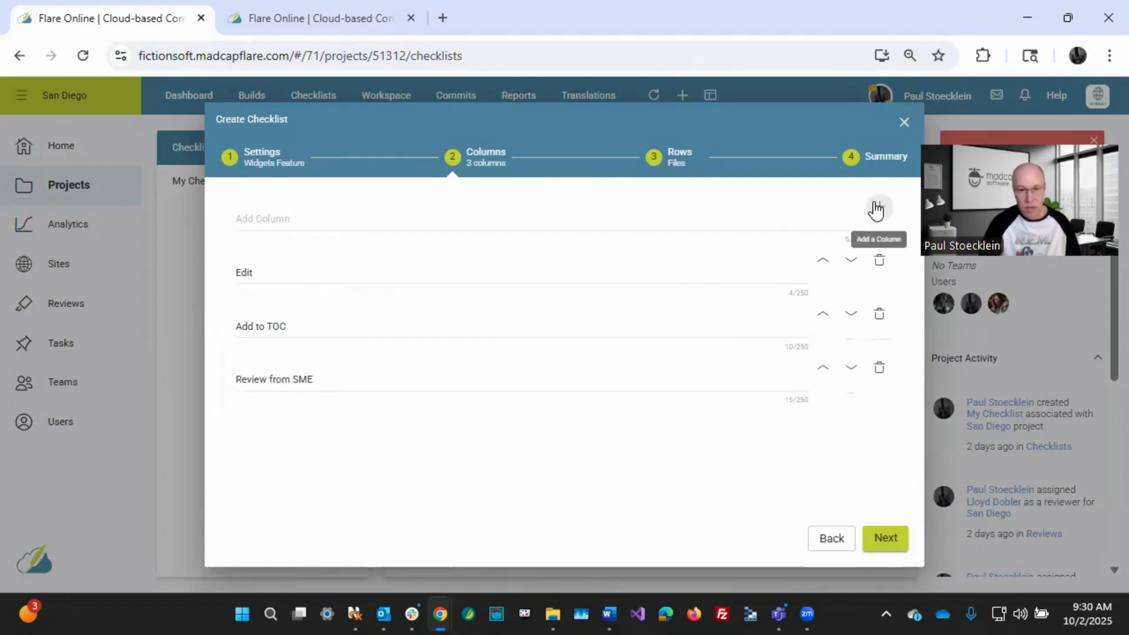
{"action": "left_click", "coordinate": [291, 217]}
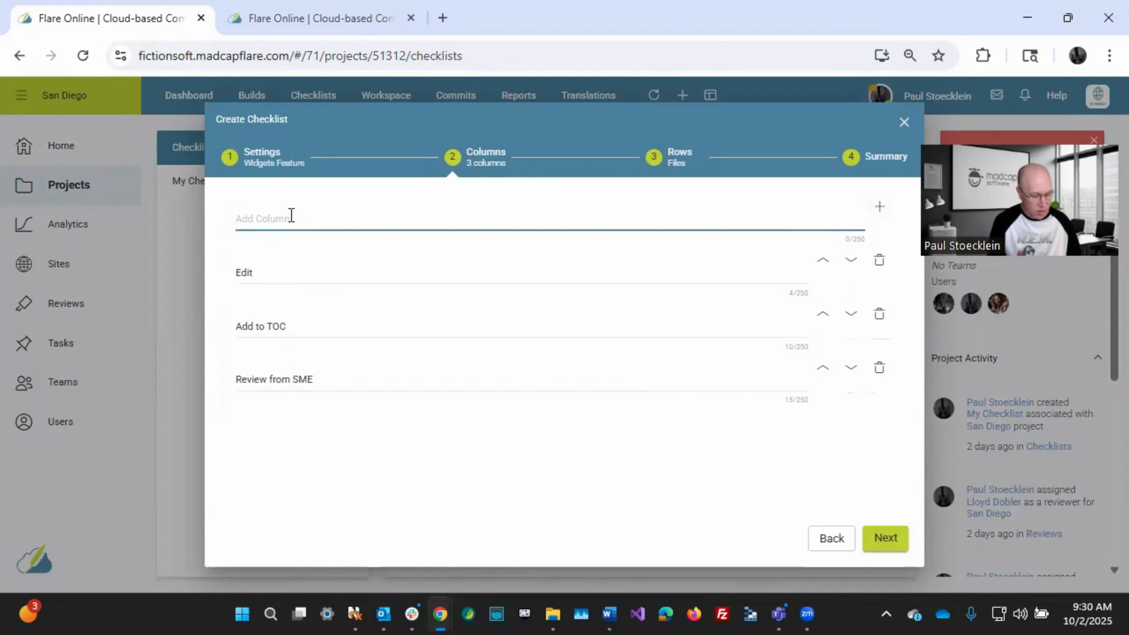
{"action": "type", "text": "Translated"}
{"action": "key", "text": "Return"}
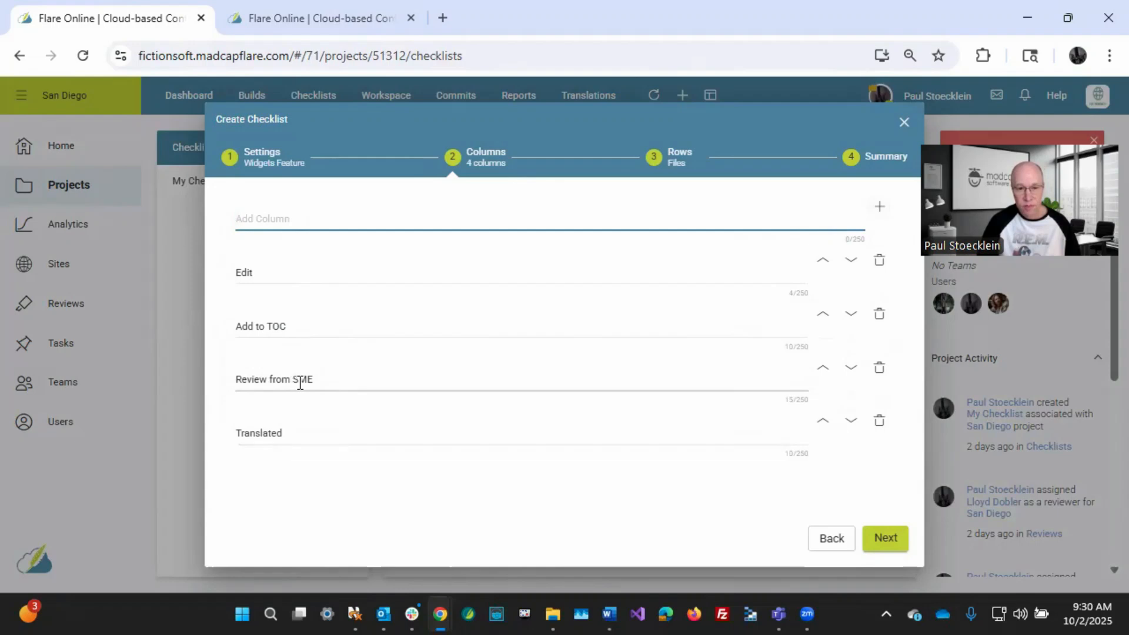
{"action": "left_click", "coordinate": [851, 369]}
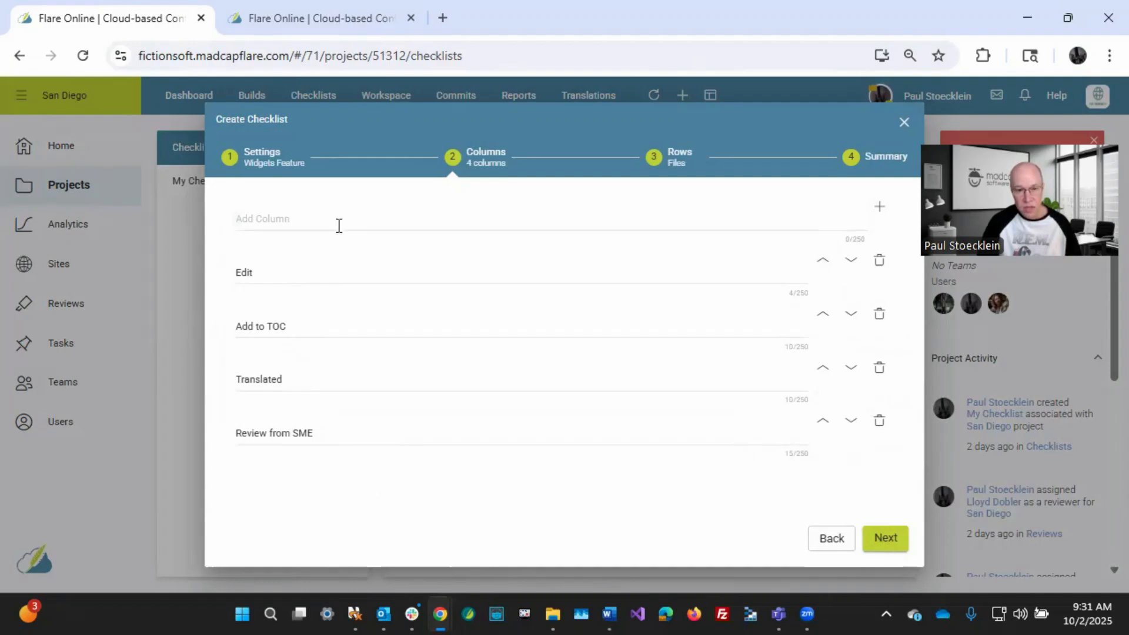
{"action": "left_click", "coordinate": [886, 540]}
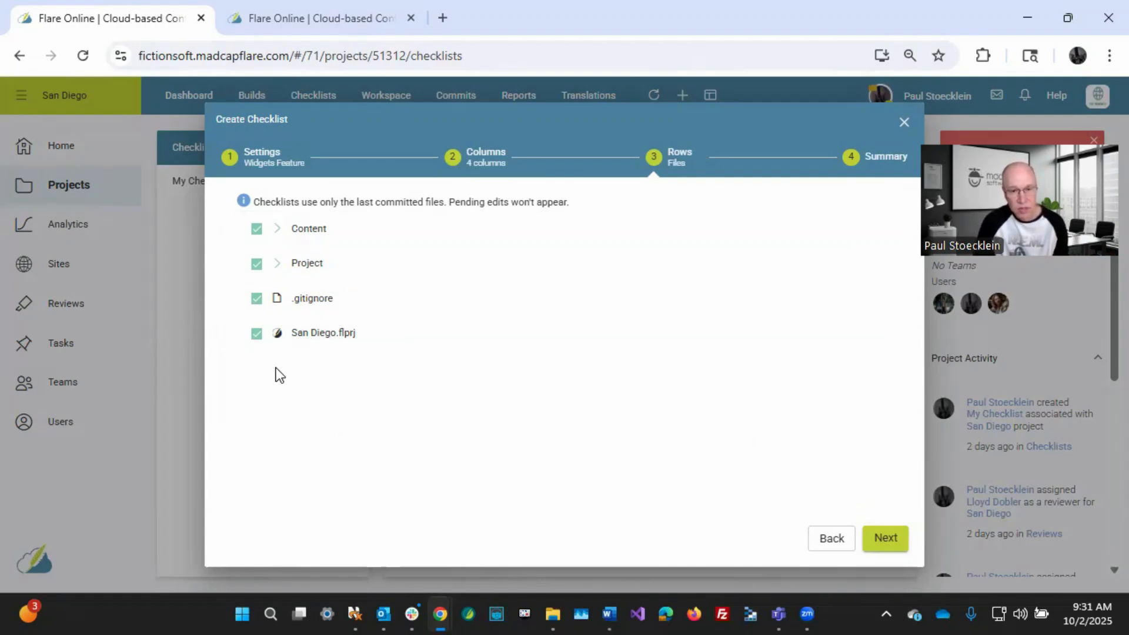
- Exclude San Diego.flprj, .gitignore and the Project folder from the checklist rows, and expand the Project folder
{"action": "left_click", "coordinate": [257, 336]}
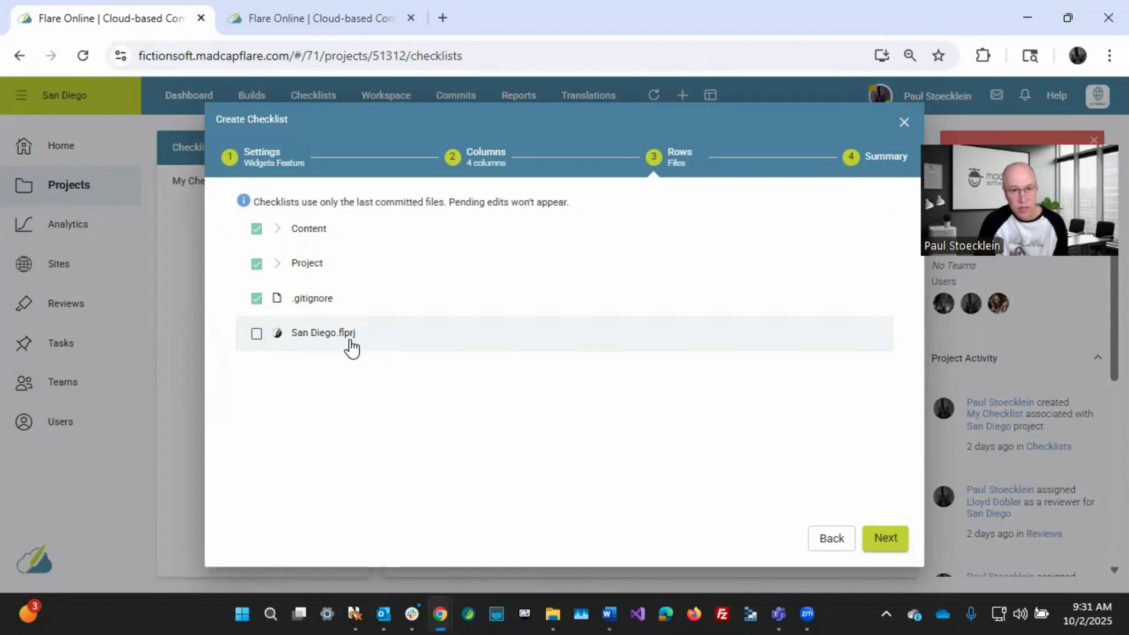
{"action": "left_click", "coordinate": [255, 302]}
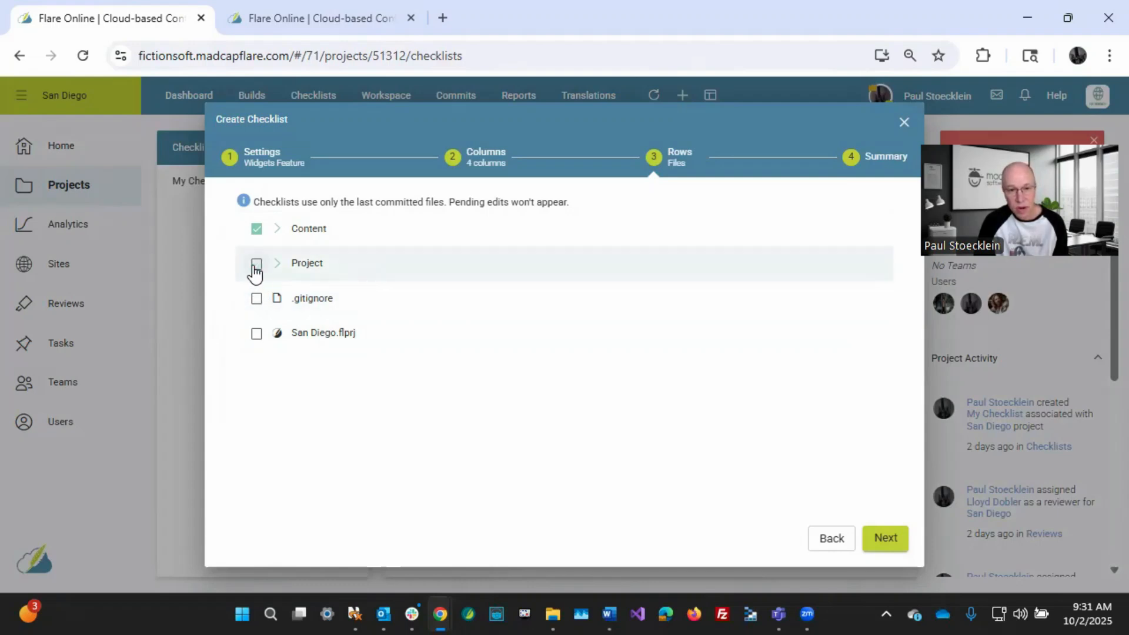
{"action": "left_click", "coordinate": [276, 265]}
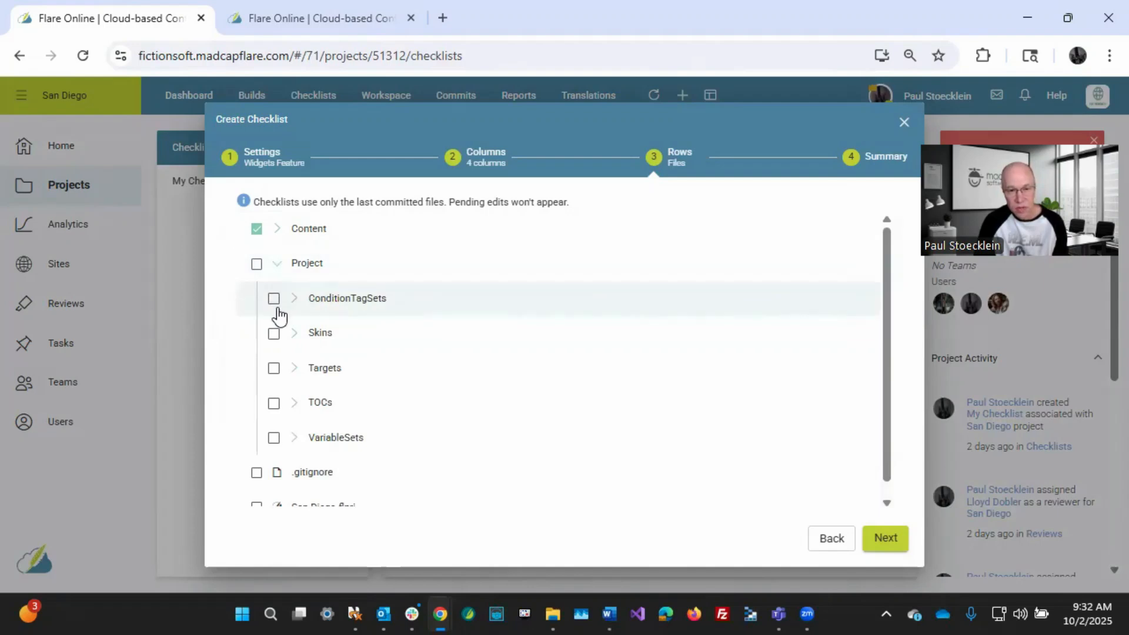
{"action": "left_click", "coordinate": [256, 264]}
{"action": "left_click", "coordinate": [255, 264]}
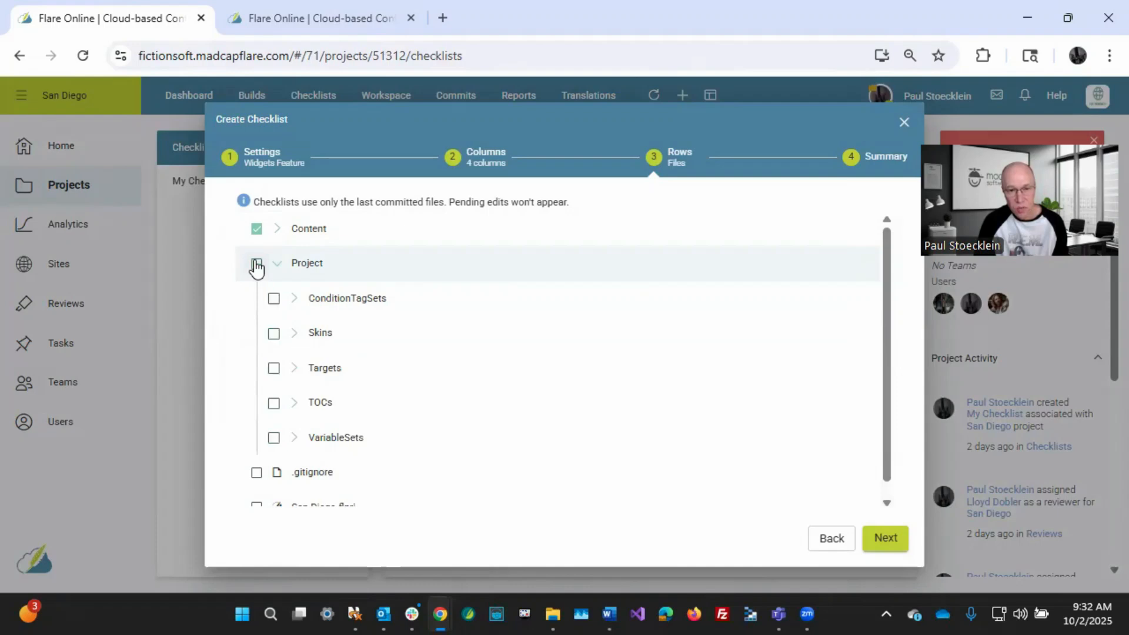
{"action": "left_click", "coordinate": [256, 265]}
{"action": "left_click", "coordinate": [256, 265]}
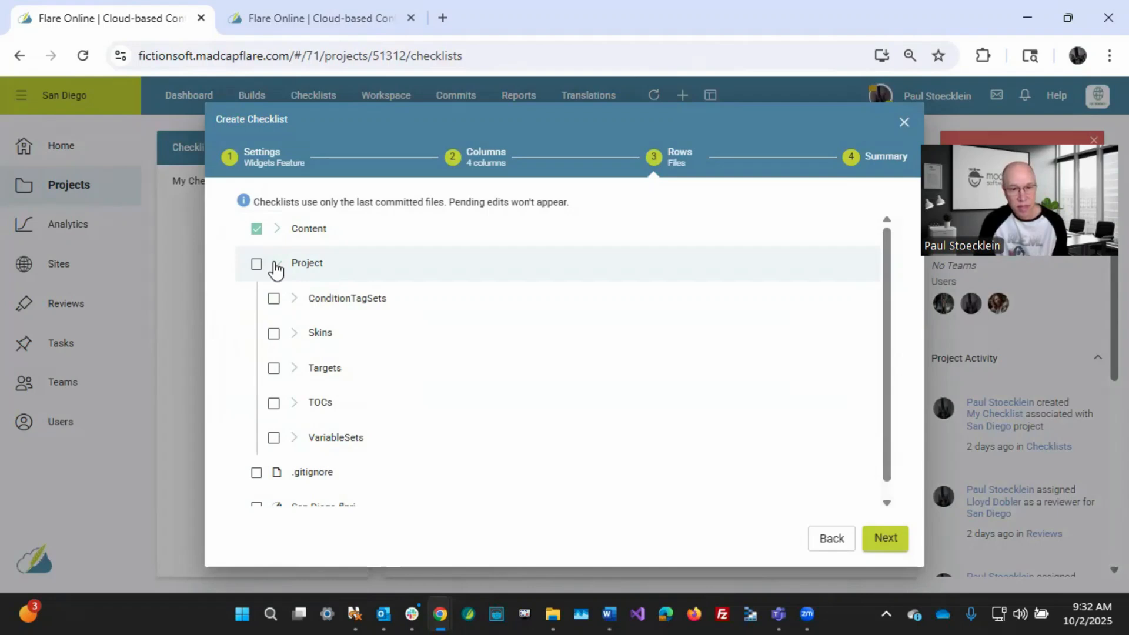
- Exclude the Resources folder and Title-Page.htm in Print-Only-Topics from the Content rows of the checklist
{"action": "left_click", "coordinate": [277, 264]}
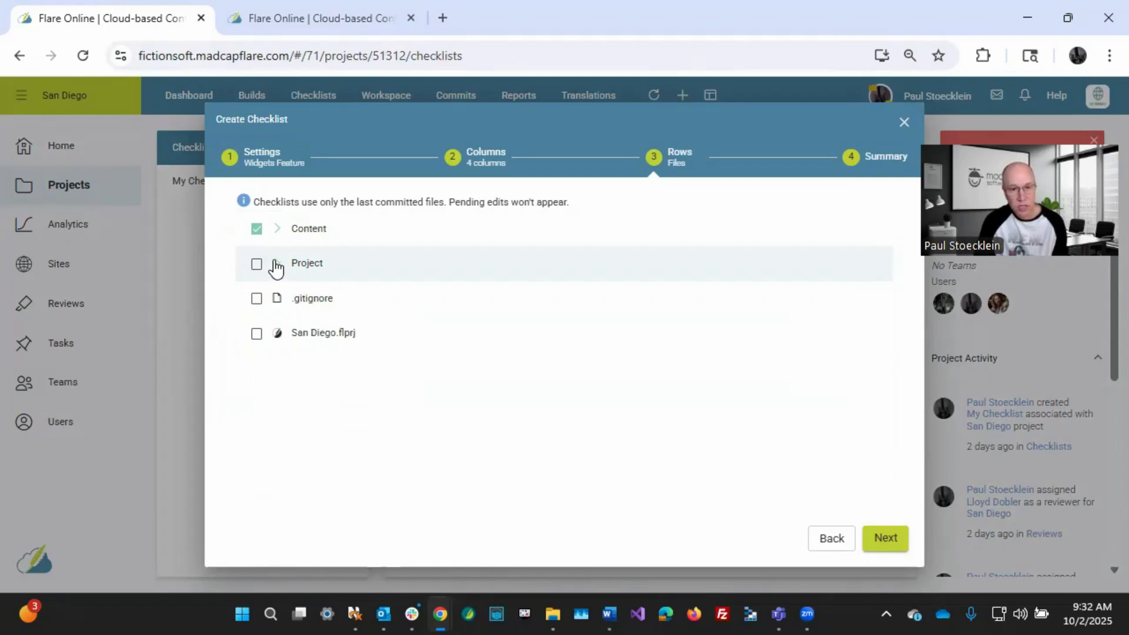
{"action": "left_click", "coordinate": [277, 229]}
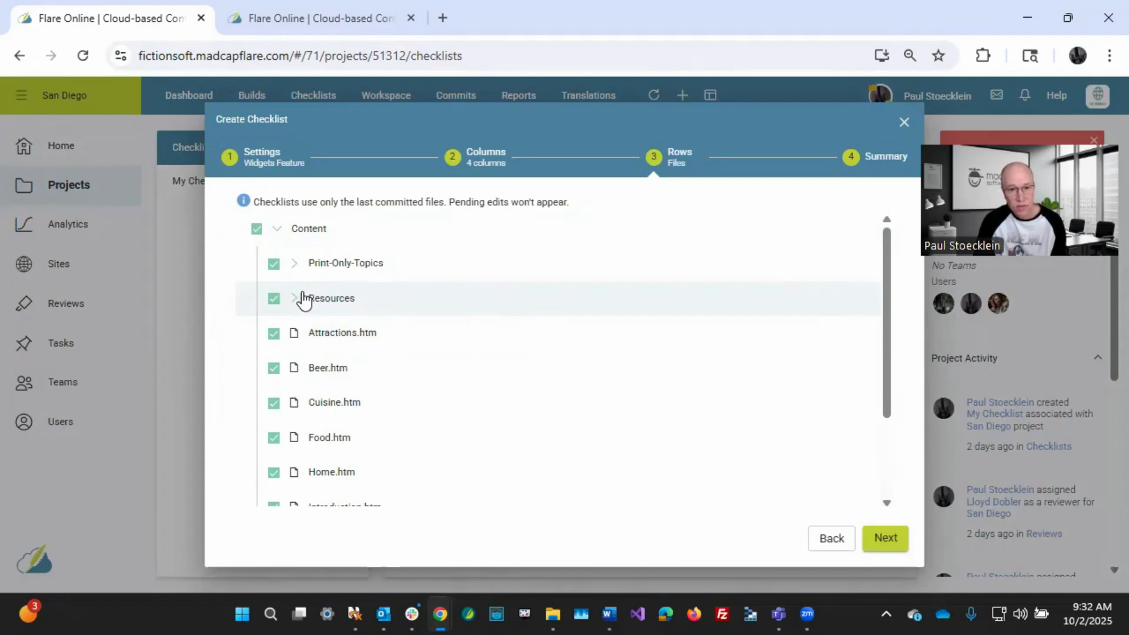
{"action": "left_click", "coordinate": [274, 301]}
{"action": "left_click", "coordinate": [295, 265]}
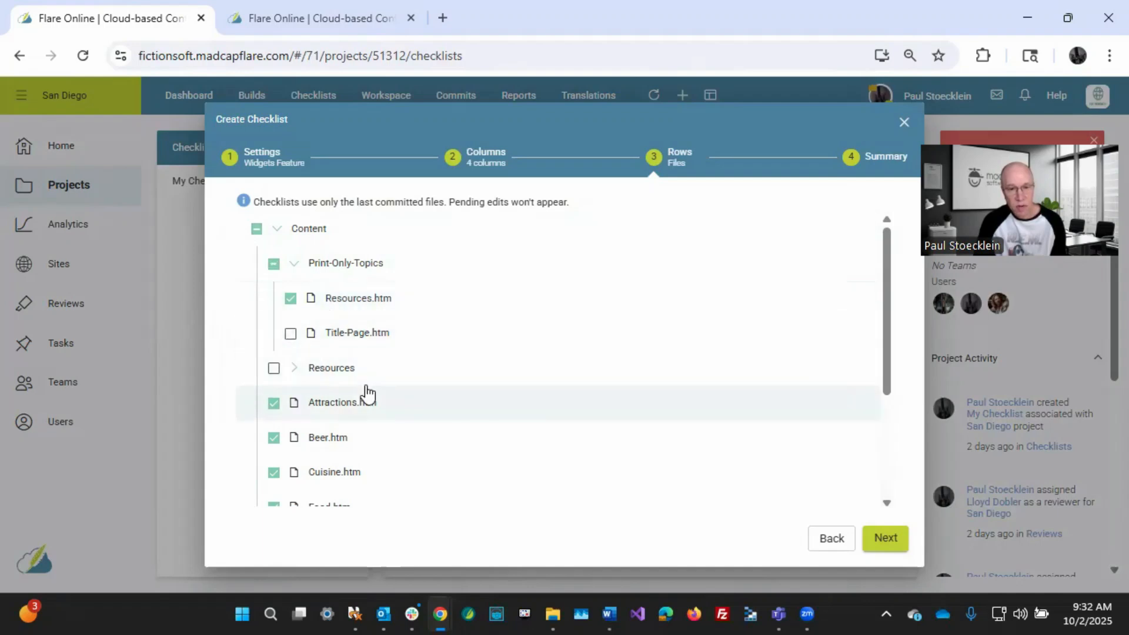
{"action": "left_click", "coordinate": [295, 268]}
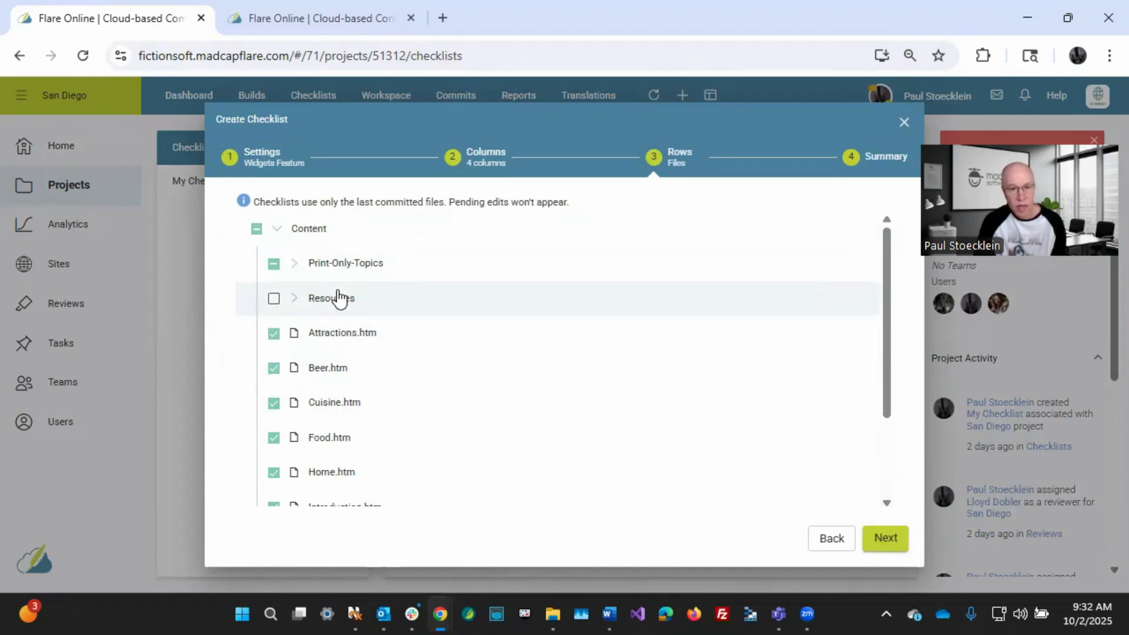
- Exclude Attractions.htm and Cuisine.htm from the checklist rows, and create the checklist
{"action": "scroll", "coordinate": [291, 389], "scroll_direction": "down", "scroll_amount": 3}
{"action": "scroll", "coordinate": [342, 378], "scroll_direction": "up", "scroll_amount": 3}
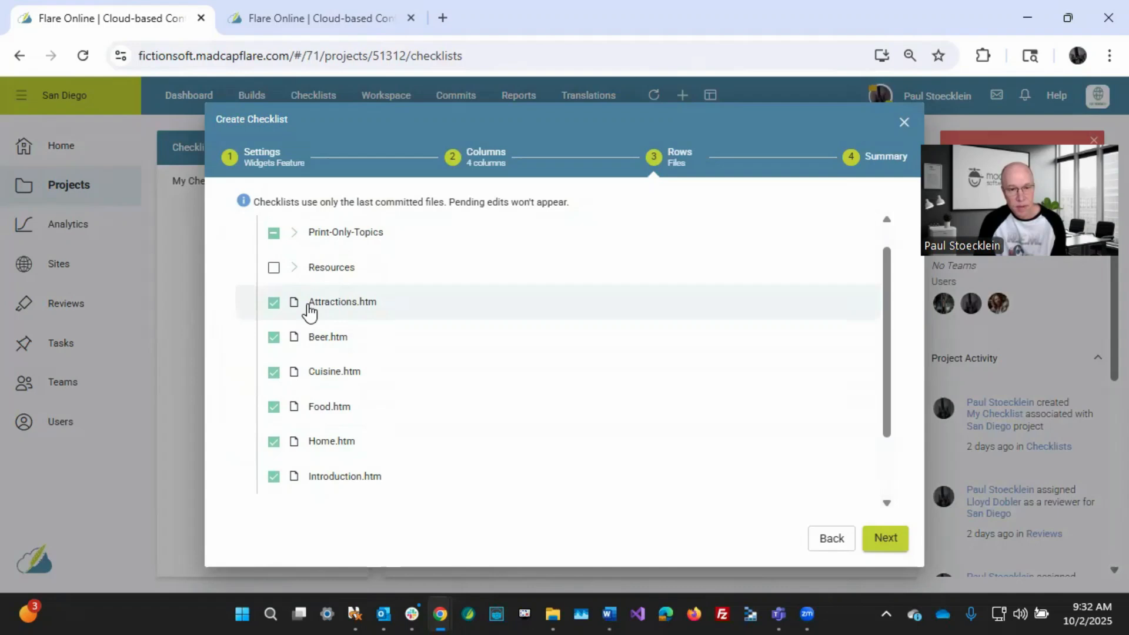
{"action": "left_click", "coordinate": [273, 372]}
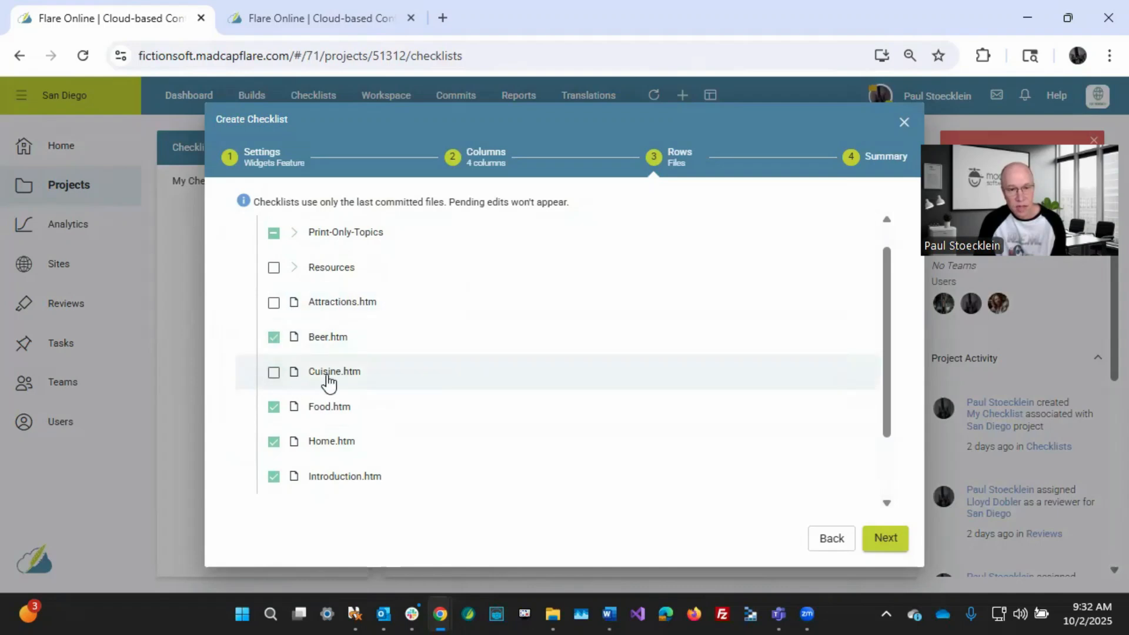
{"action": "scroll", "coordinate": [451, 439], "scroll_direction": "down", "scroll_amount": 3}
{"action": "scroll", "coordinate": [451, 439], "scroll_direction": "up", "scroll_amount": 4}
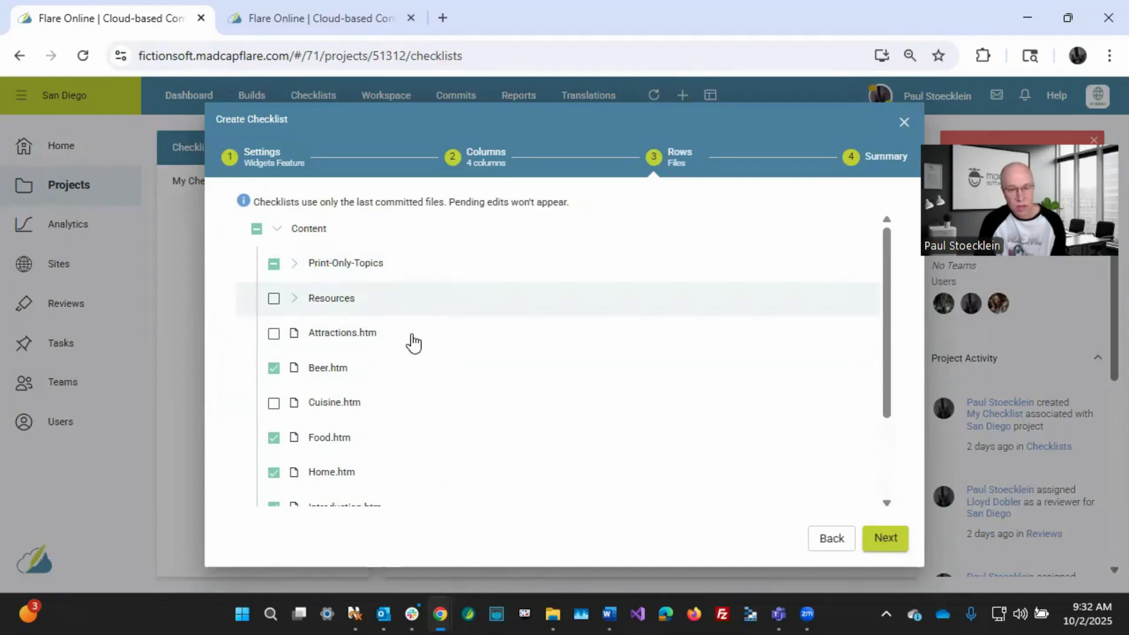
{"action": "left_click", "coordinate": [887, 540]}
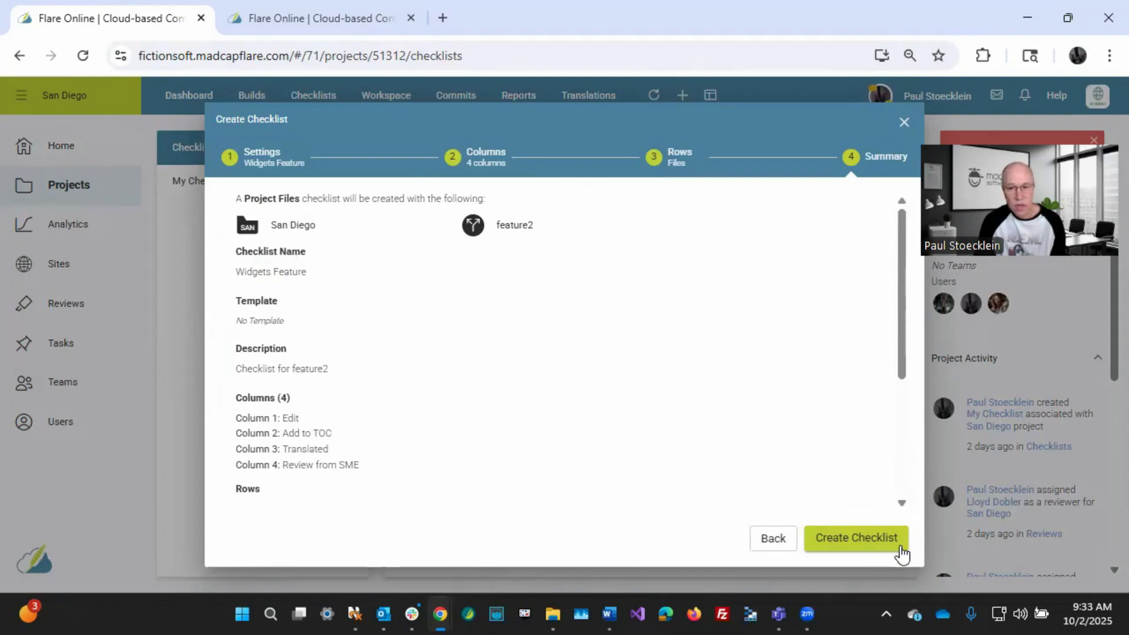
{"action": "left_click", "coordinate": [876, 538]}
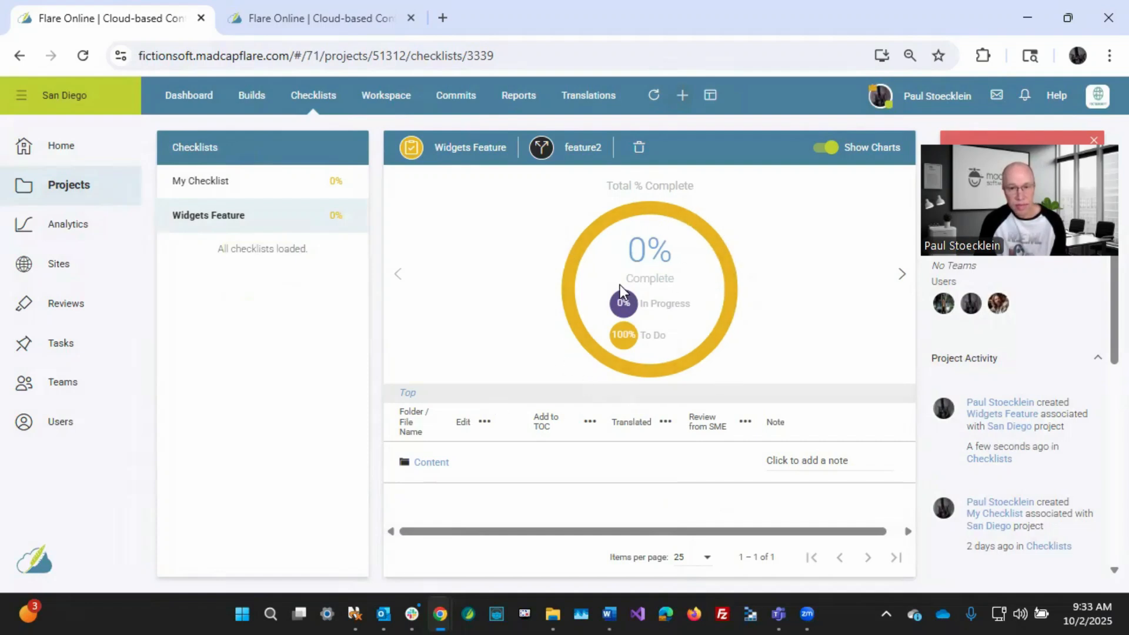
- Look through the checklist's item completion chart and completion table, and return to the Total % Complete chart
{"action": "left_click", "coordinate": [901, 274]}
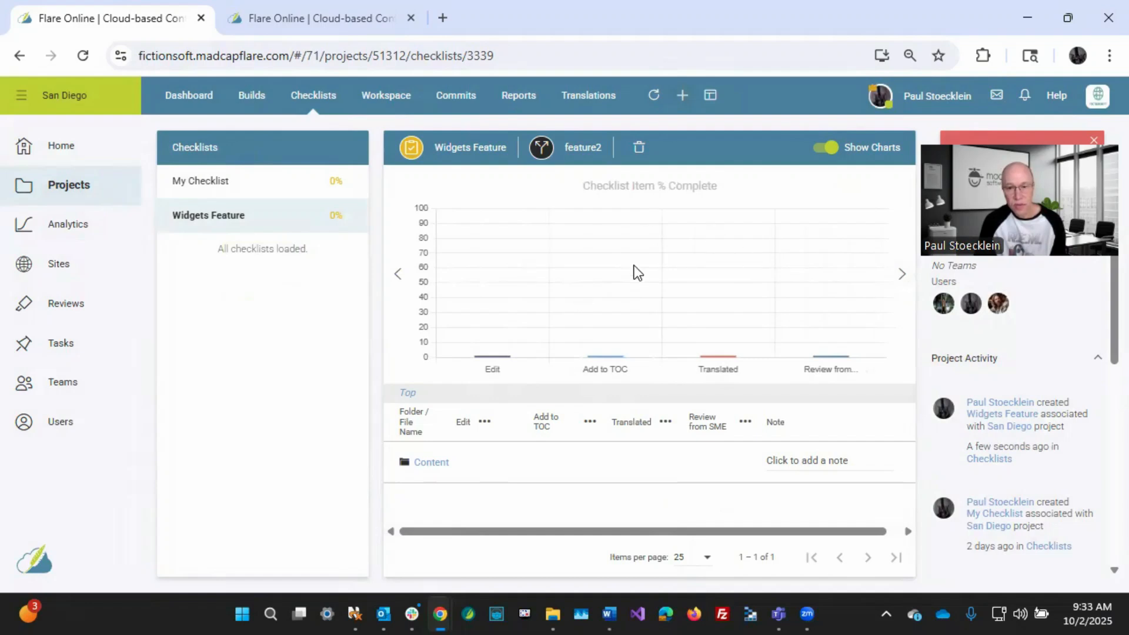
{"action": "left_click", "coordinate": [901, 274]}
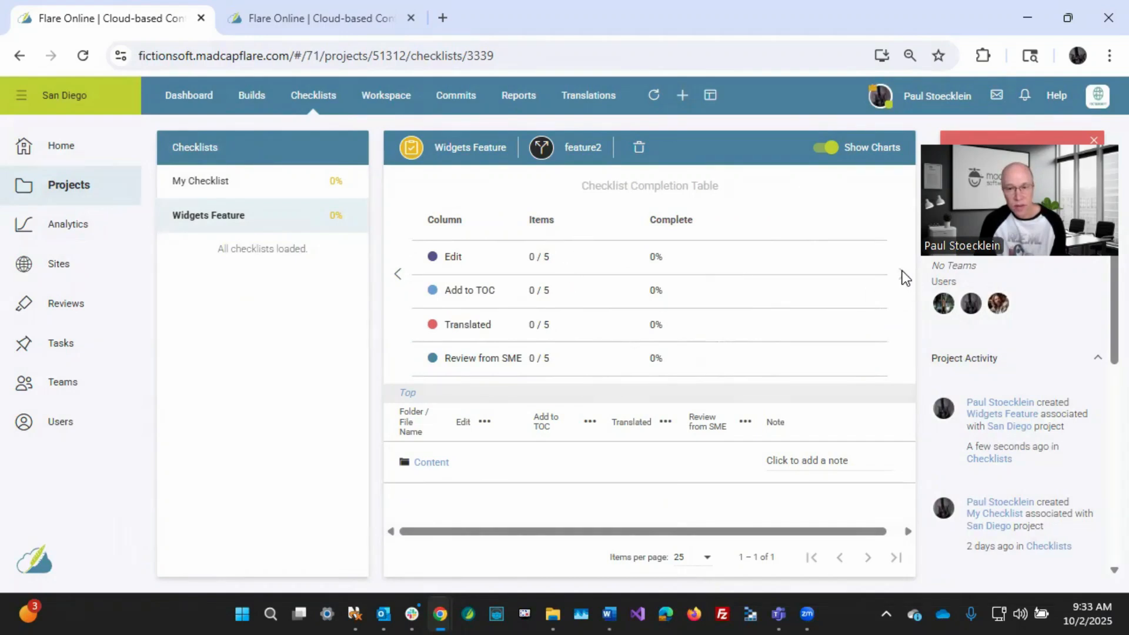
{"action": "left_click", "coordinate": [393, 276]}
{"action": "left_click", "coordinate": [391, 277]}
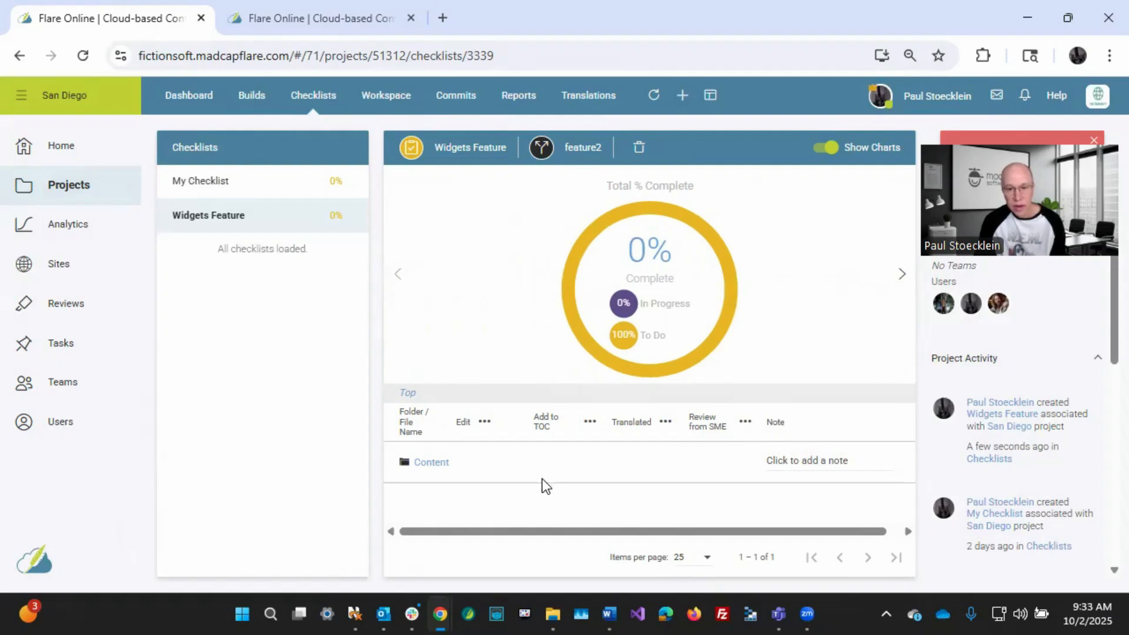
- Open the Print-Only-Topics folder inside Content and set the Edit status of its Resources.htm file to Complete
{"action": "left_click", "coordinate": [843, 462]}
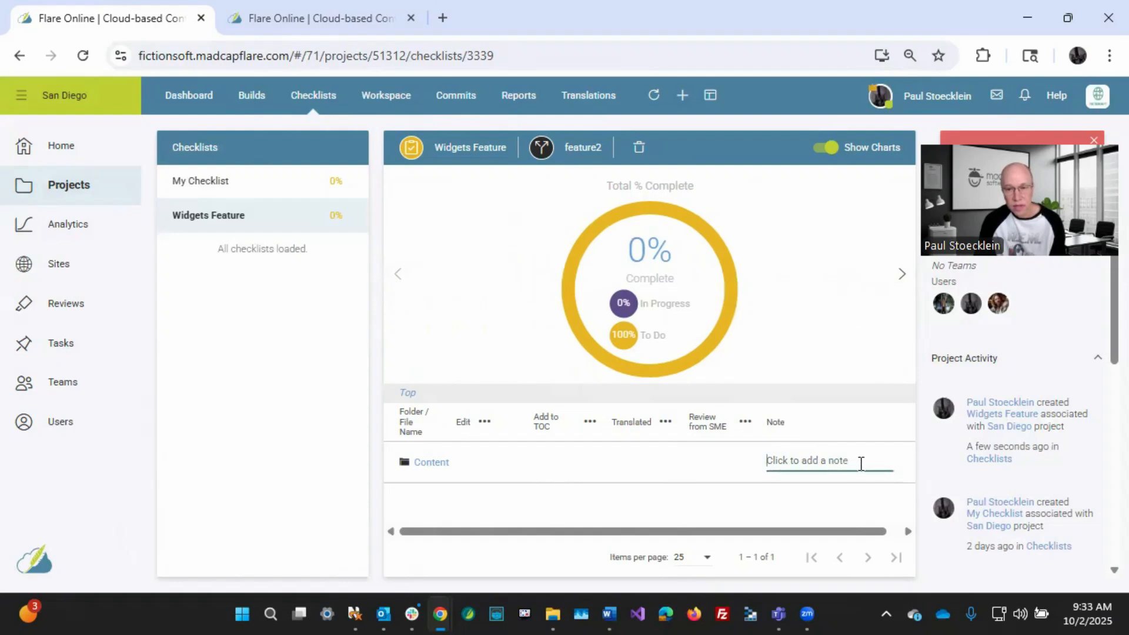
{"action": "left_click", "coordinate": [414, 463]}
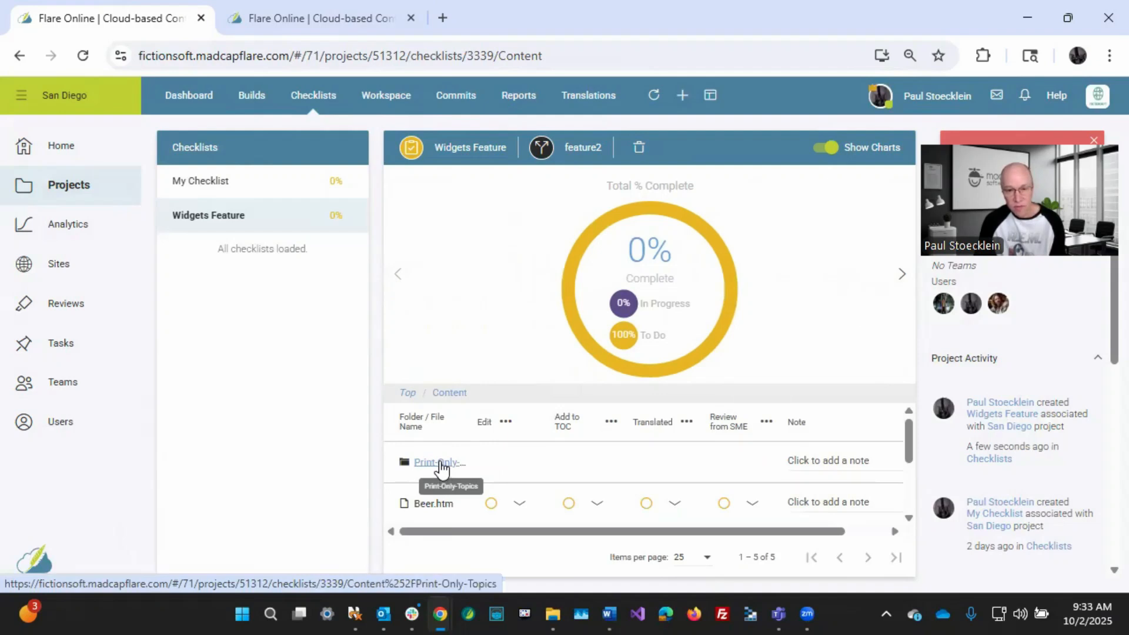
{"action": "left_click", "coordinate": [441, 465]}
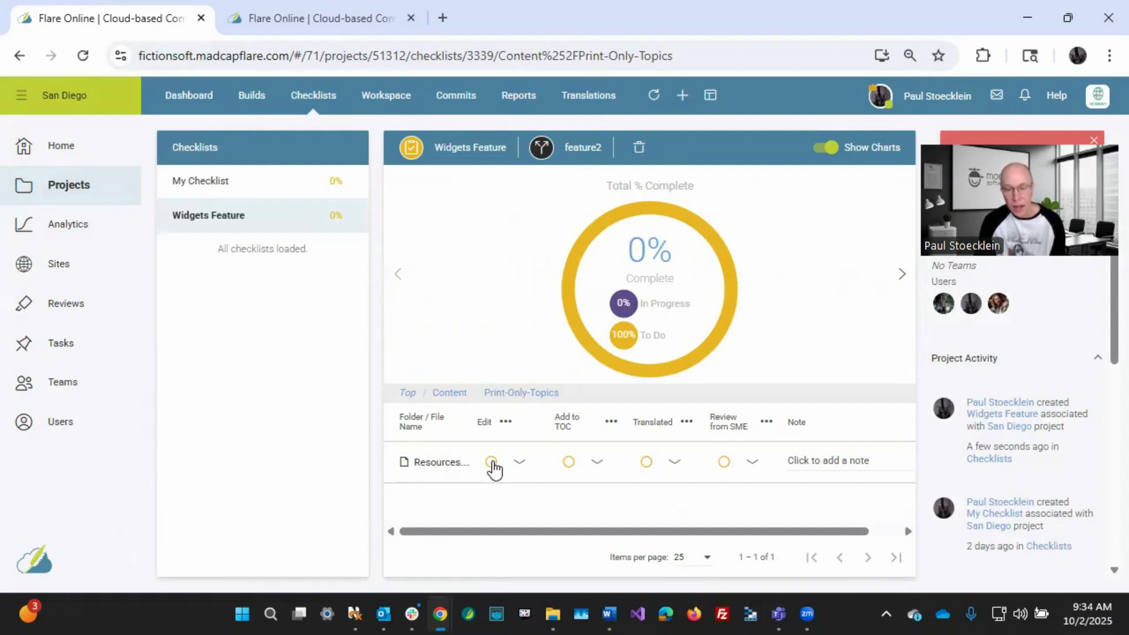
{"action": "left_click", "coordinate": [493, 468]}
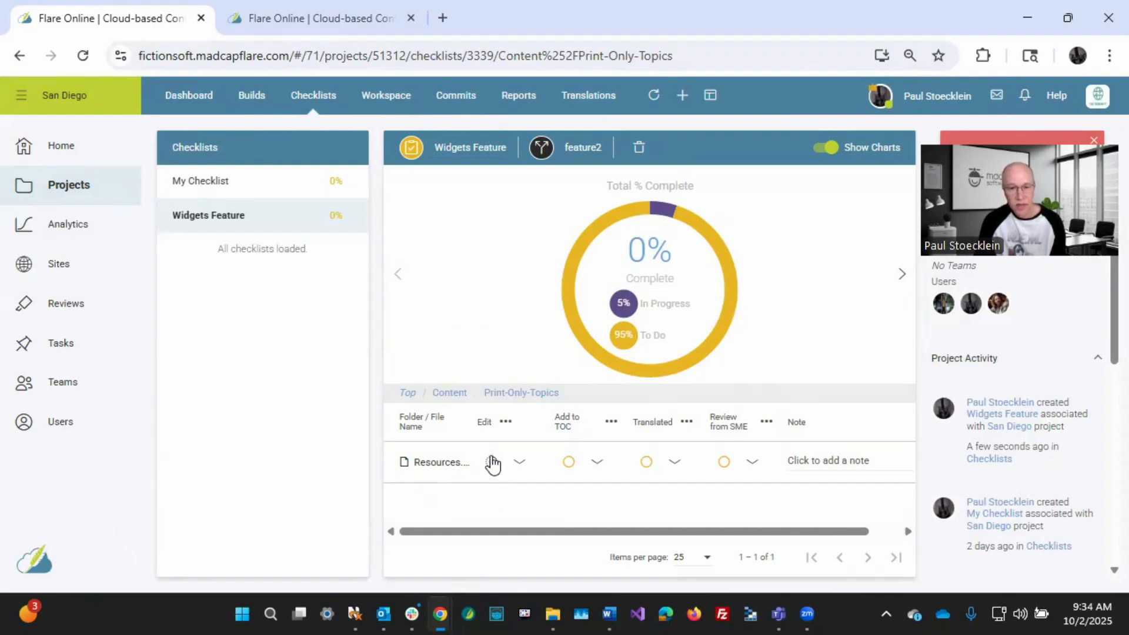
{"action": "left_click", "coordinate": [519, 462]}
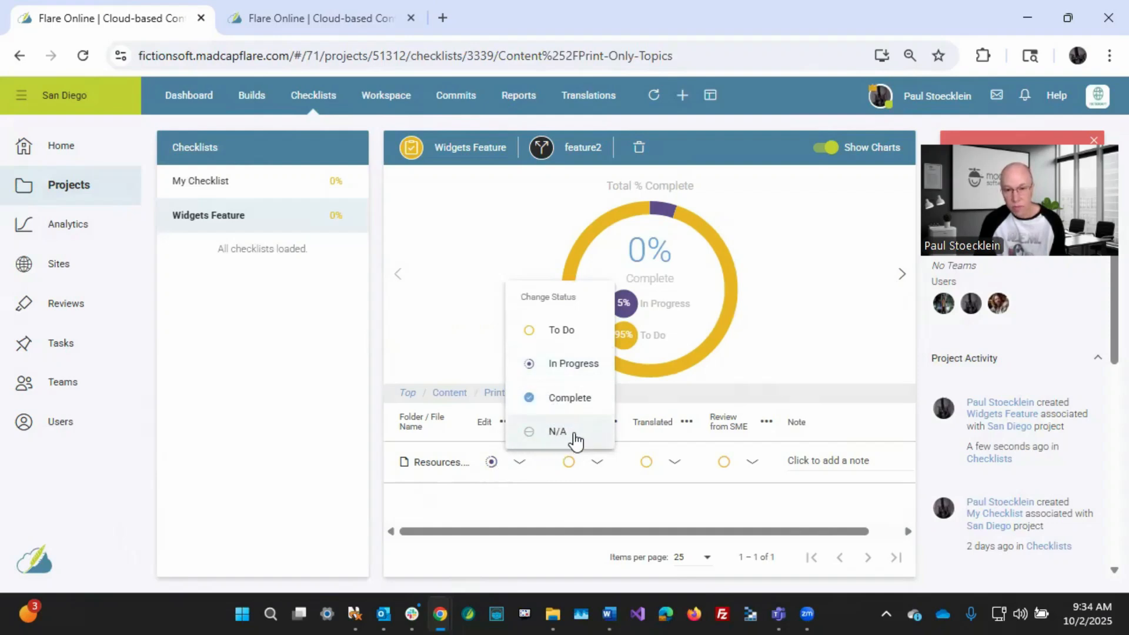
{"action": "left_click", "coordinate": [551, 483]}
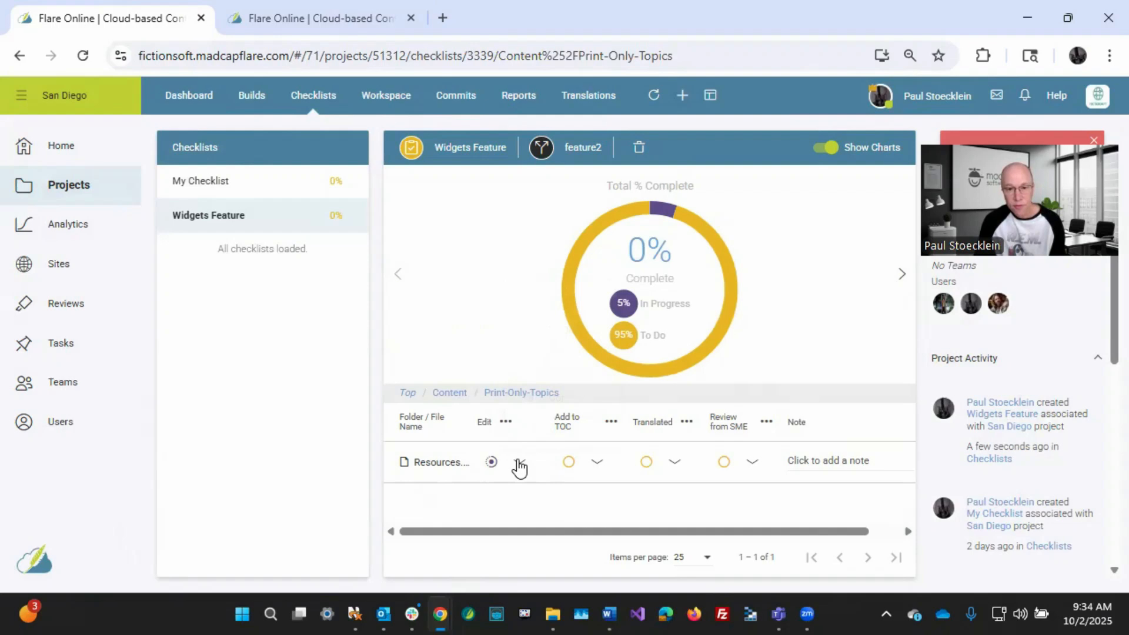
{"action": "left_click", "coordinate": [490, 464]}
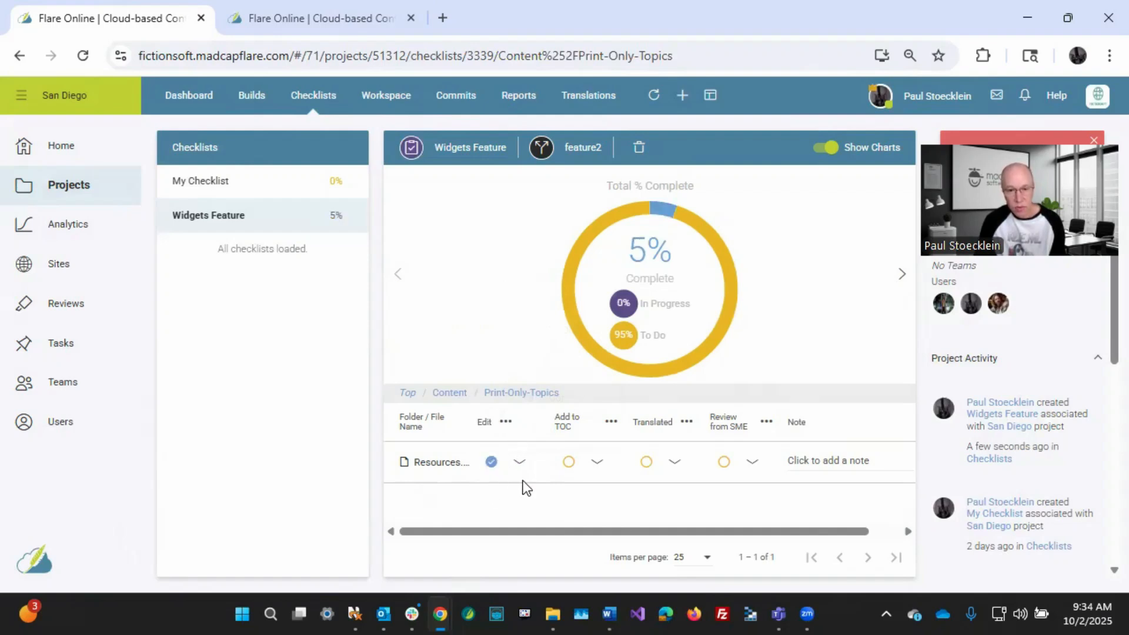
- For Resources.htm, set the Add to TOC status to Complete and the Translated status to In Progress
{"action": "left_click", "coordinate": [598, 462]}
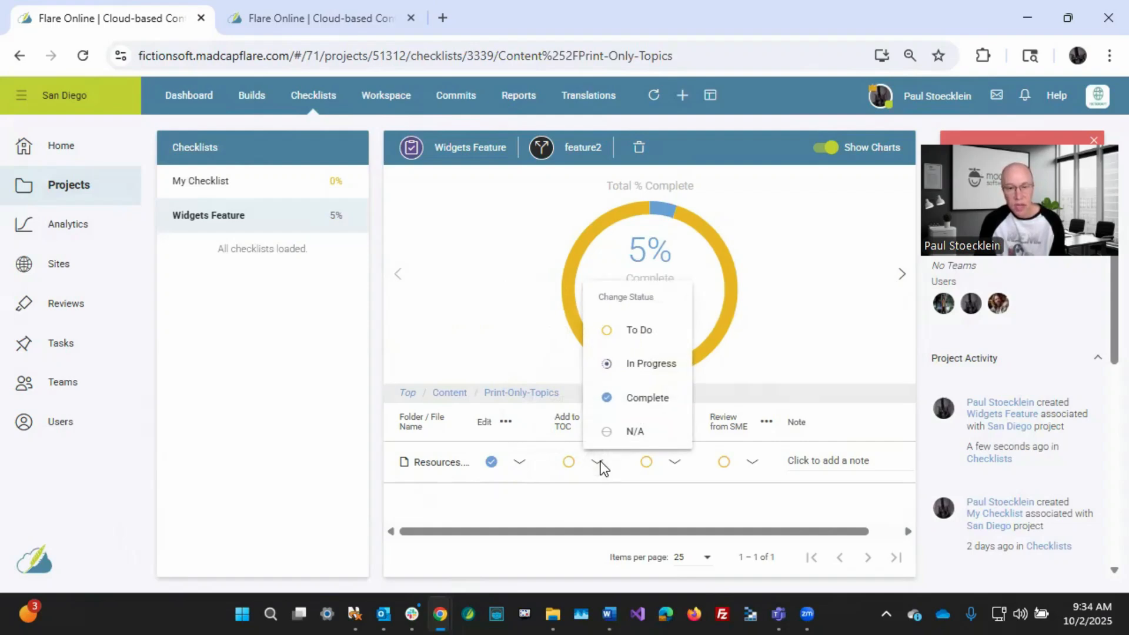
{"action": "left_click", "coordinate": [569, 496]}
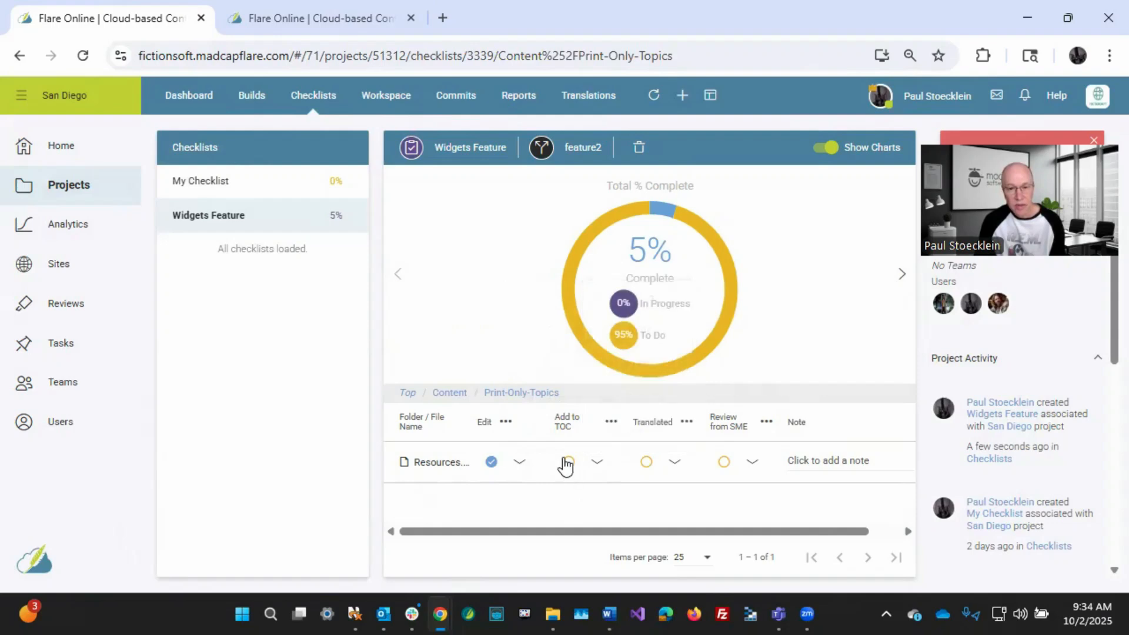
{"action": "left_click", "coordinate": [598, 463]}
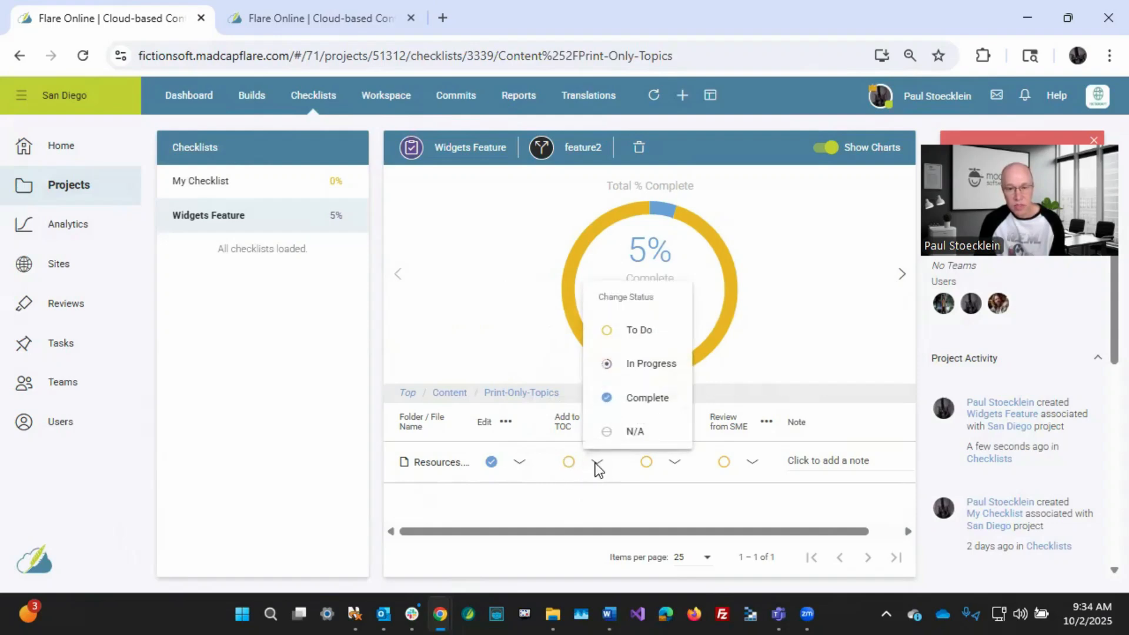
{"action": "left_click", "coordinate": [628, 400]}
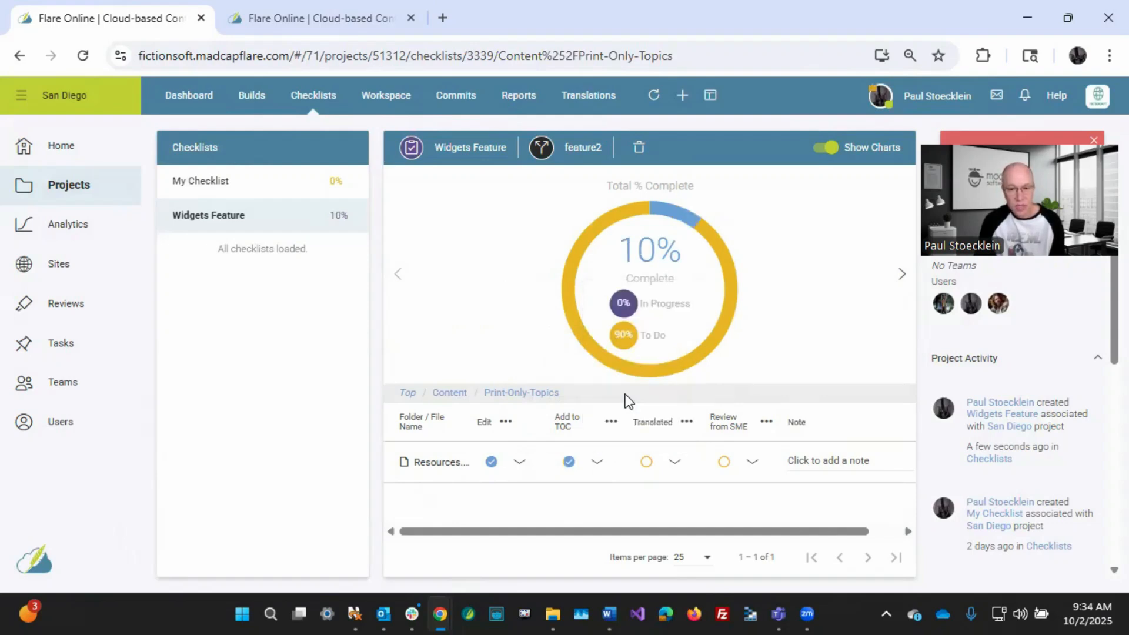
{"action": "left_click", "coordinate": [645, 463]}
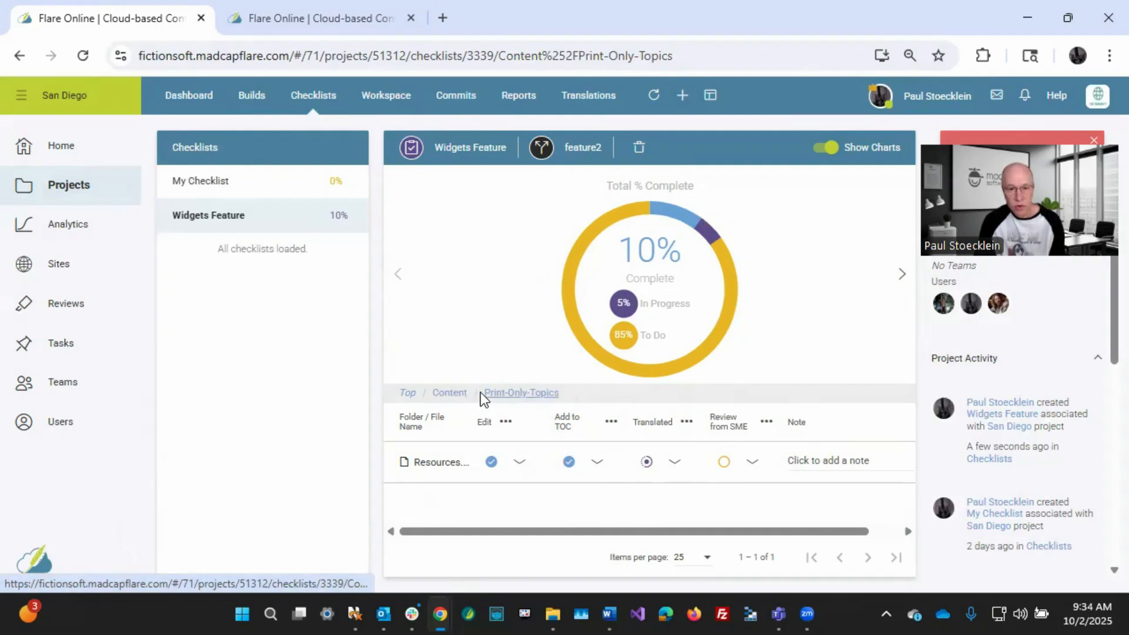
- Return to the Content folder and set both the Edit and Add to TOC statuses of Beer.htm to In Progress
{"action": "left_click", "coordinate": [450, 394]}
{"action": "scroll", "coordinate": [457, 503], "scroll_direction": "down", "scroll_amount": 2}
{"action": "scroll", "coordinate": [456, 503], "scroll_direction": "up", "scroll_amount": 1}
{"action": "scroll", "coordinate": [456, 504], "scroll_direction": "down", "scroll_amount": 1}
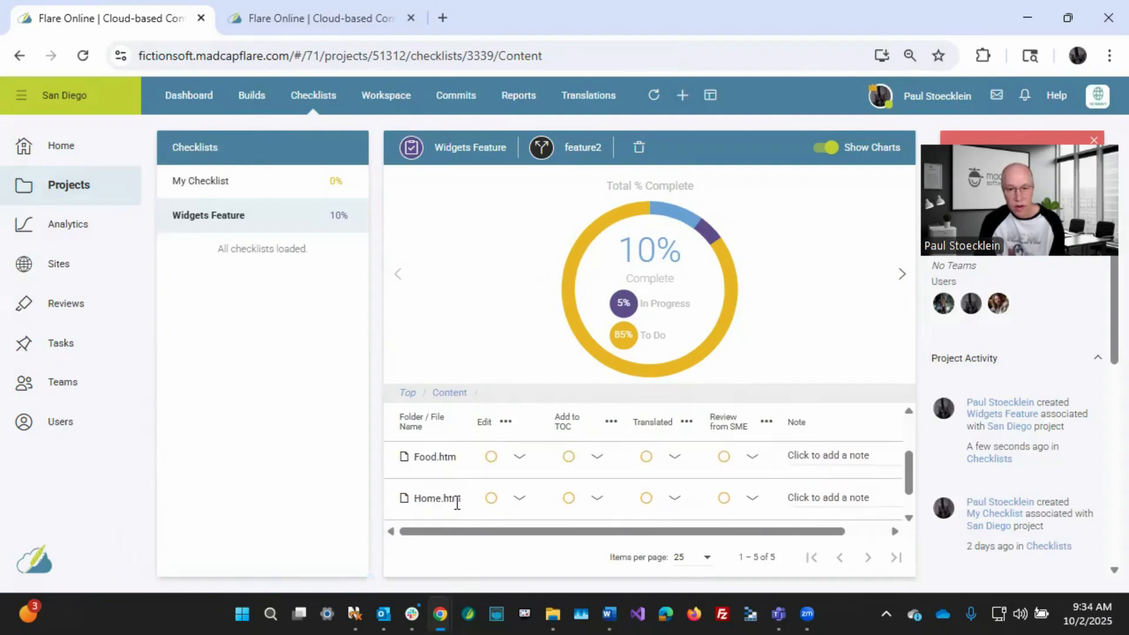
{"action": "scroll", "coordinate": [462, 496], "scroll_direction": "down", "scroll_amount": 1}
{"action": "scroll", "coordinate": [465, 494], "scroll_direction": "up", "scroll_amount": 1}
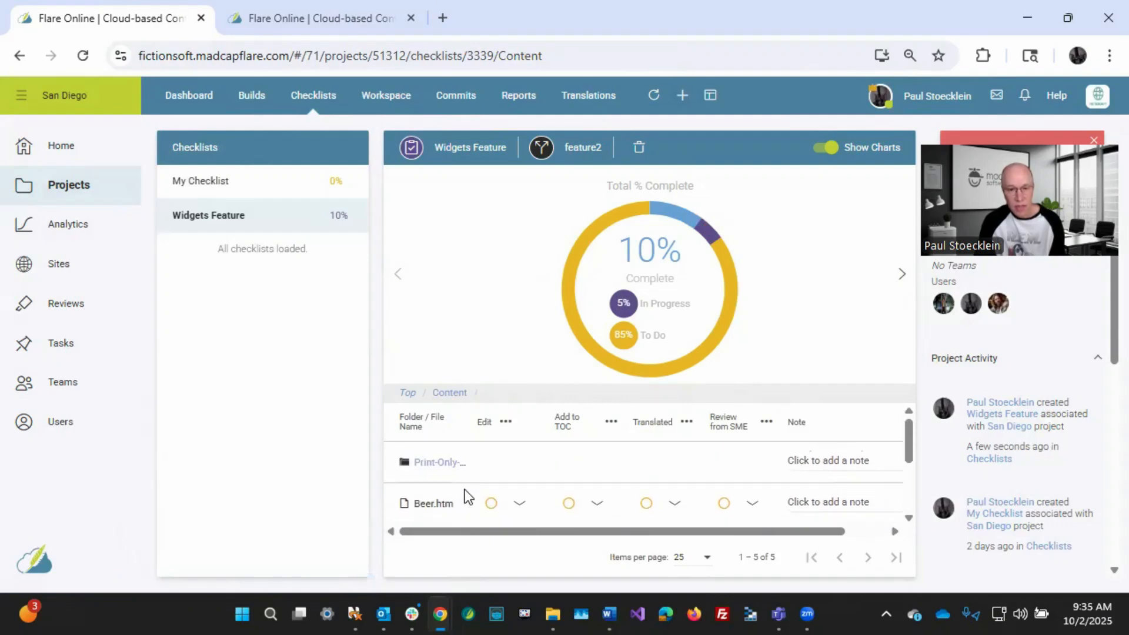
{"action": "scroll", "coordinate": [465, 489], "scroll_direction": "down", "scroll_amount": 1}
{"action": "scroll", "coordinate": [465, 489], "scroll_direction": "up", "scroll_amount": 3}
{"action": "left_click", "coordinate": [492, 504]}
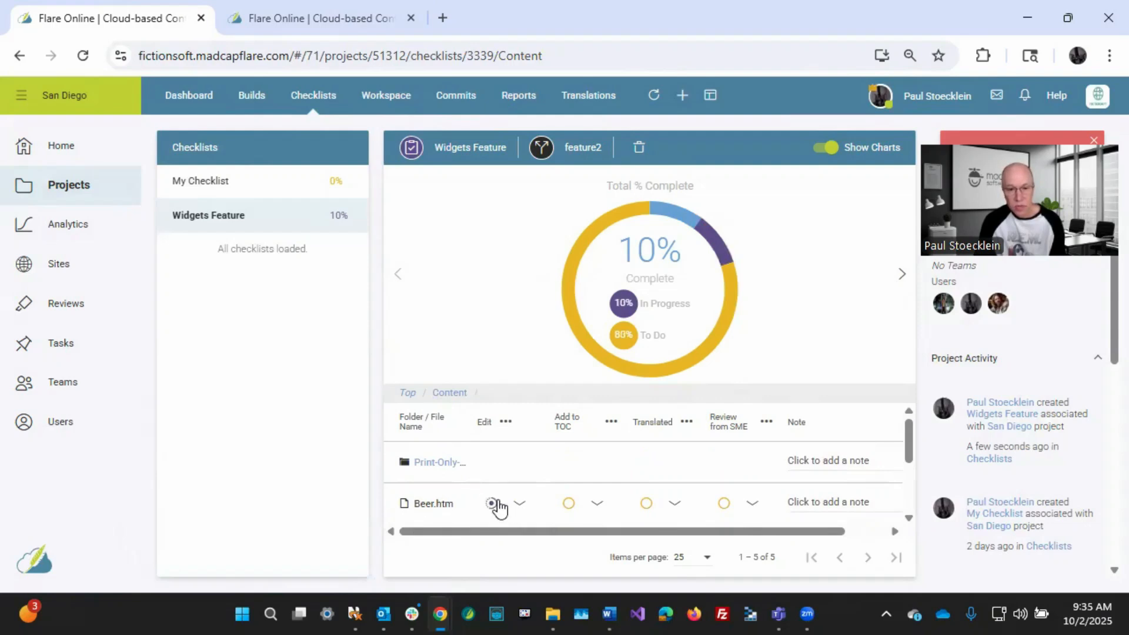
{"action": "left_click", "coordinate": [568, 504]}
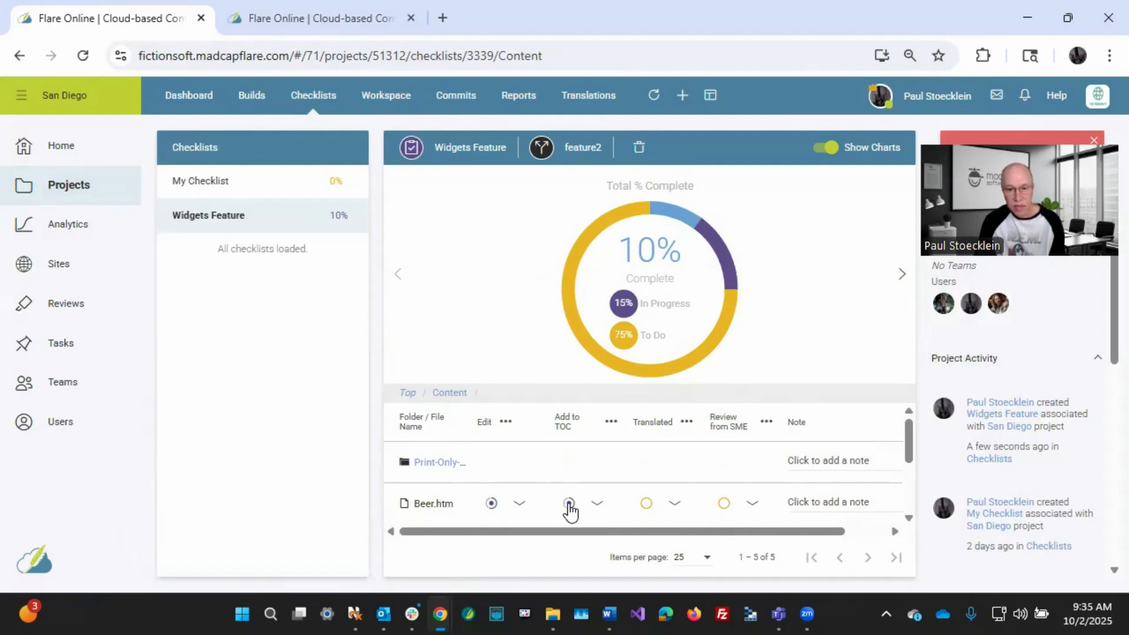
- Add the note "Waiting for image" to Beer.htm
{"action": "left_click", "coordinate": [814, 504]}
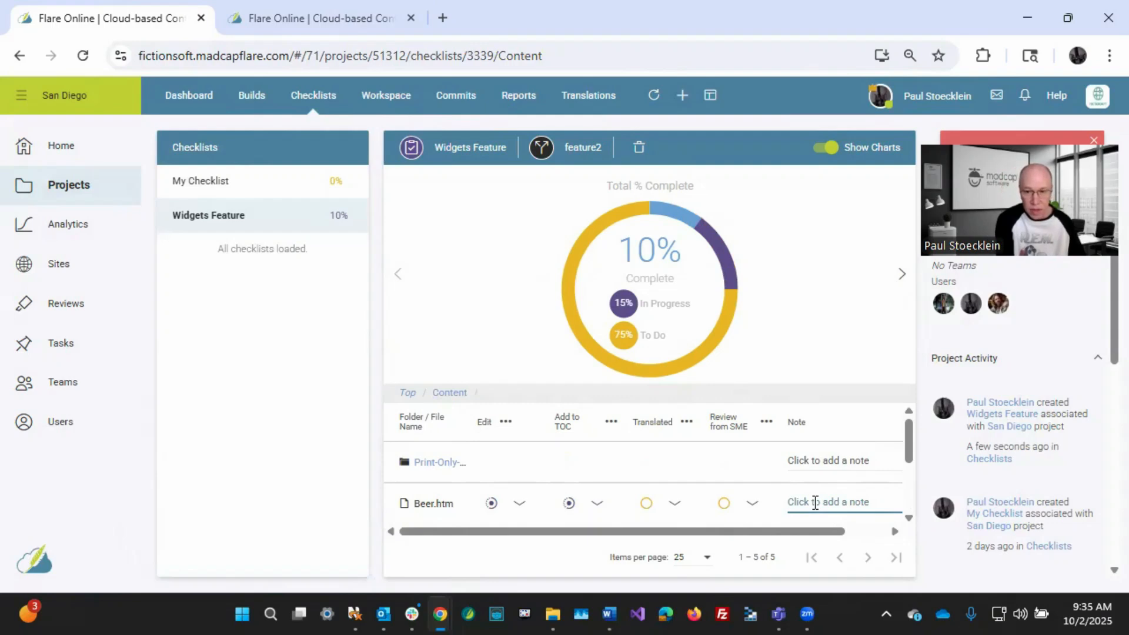
{"action": "type", "text": "Waiting for image"}
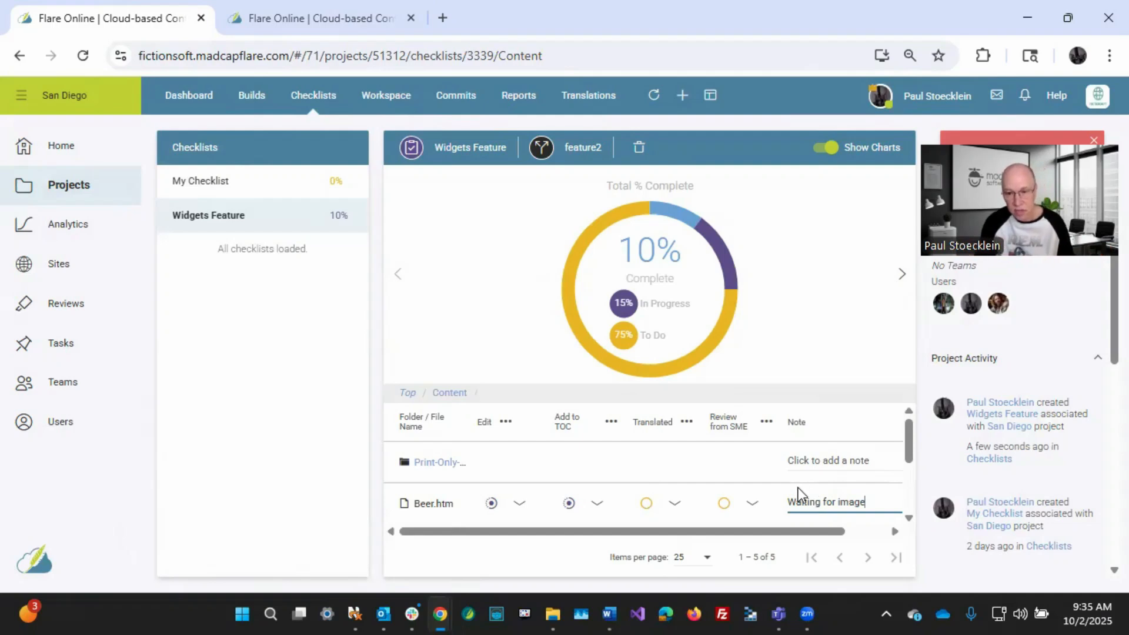
{"action": "left_click", "coordinate": [774, 503]}
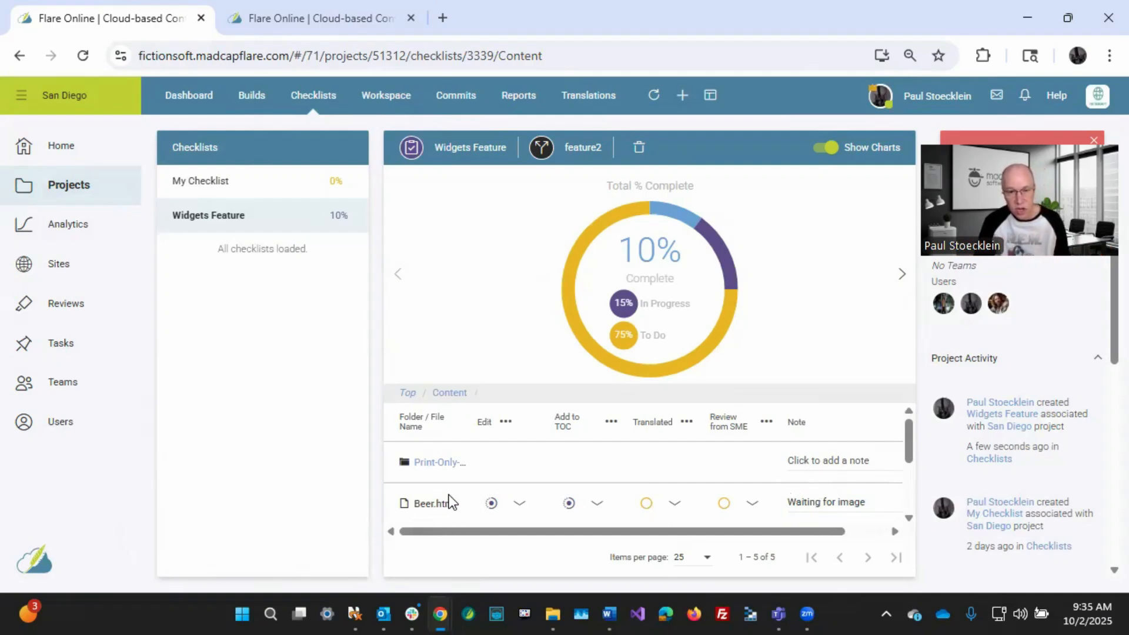
- Set the Edit status of Food.htm to Complete
{"action": "scroll", "coordinate": [449, 495], "scroll_direction": "down", "scroll_amount": 2}
{"action": "left_click", "coordinate": [491, 457]}
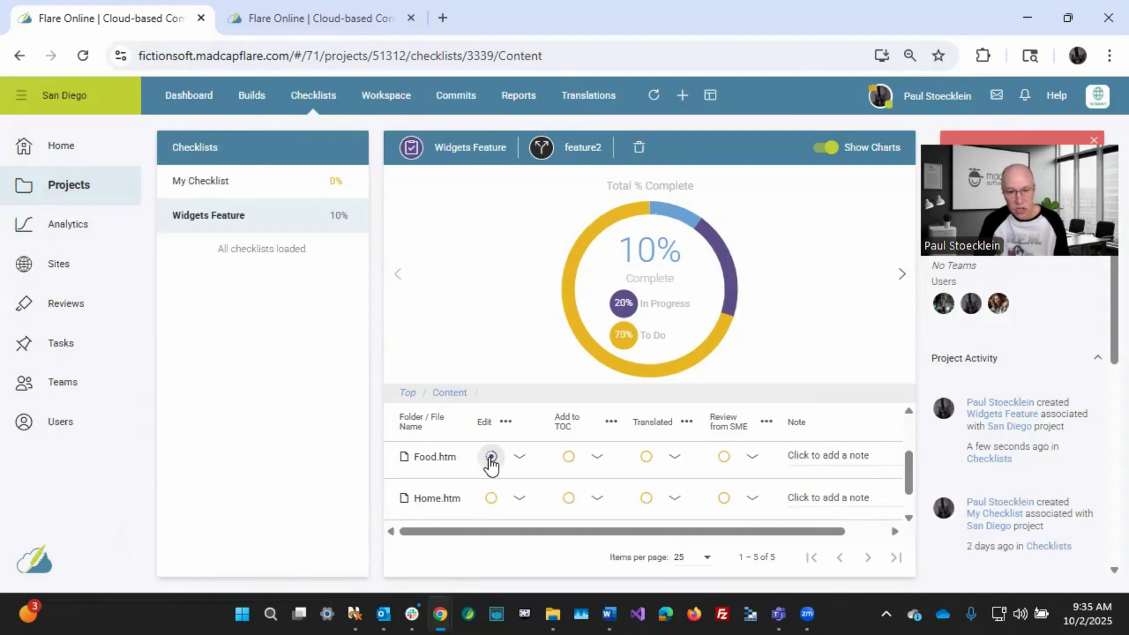
{"action": "left_click", "coordinate": [491, 457]}
{"action": "scroll", "coordinate": [599, 475], "scroll_direction": "up", "scroll_amount": 2}
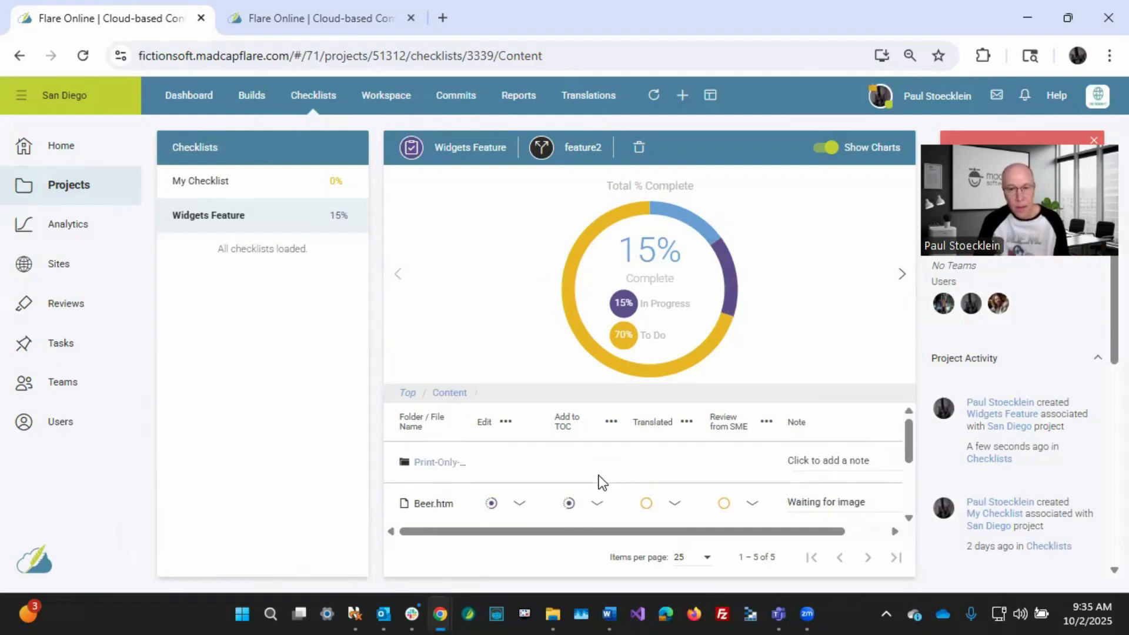
{"action": "scroll", "coordinate": [672, 502], "scroll_direction": "down", "scroll_amount": 3}
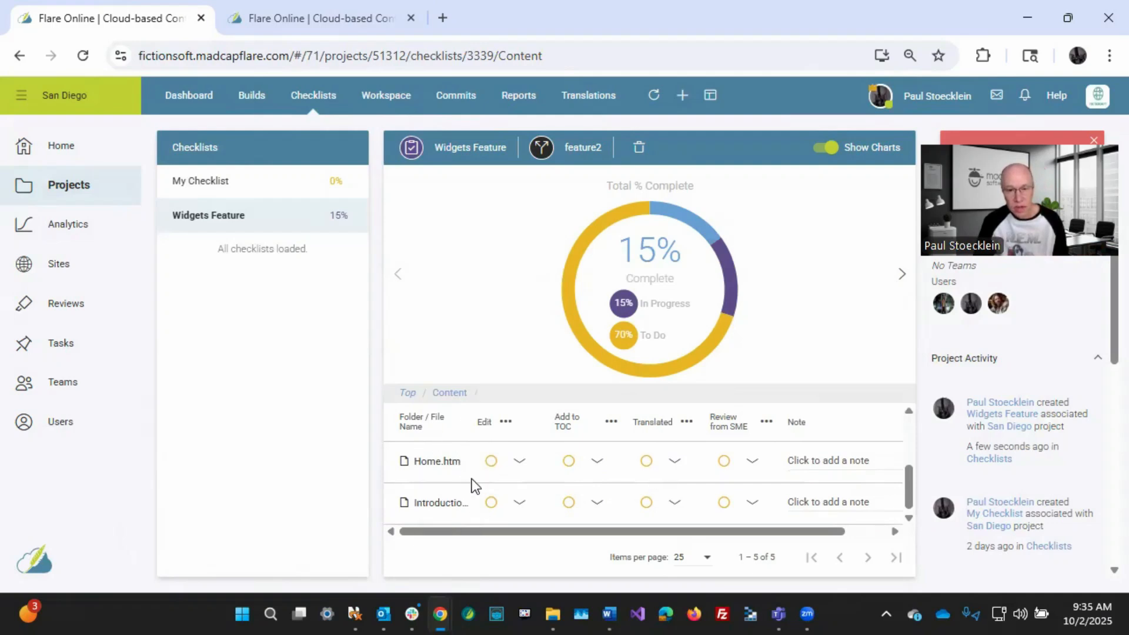
{"action": "scroll", "coordinate": [495, 465], "scroll_direction": "up", "scroll_amount": 3}
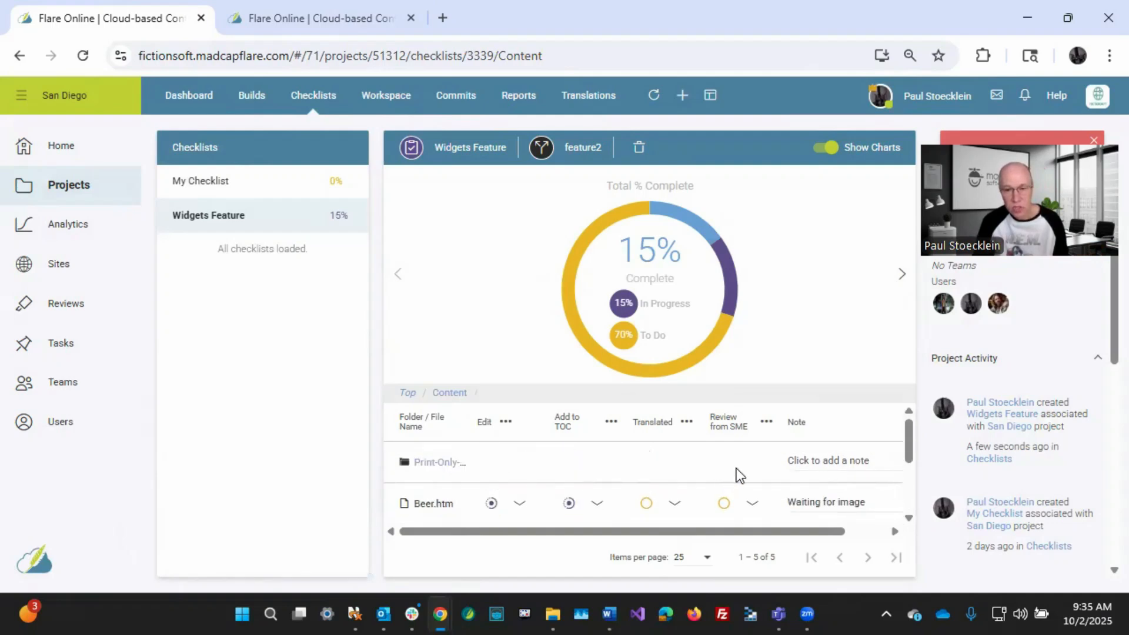
- Mark all files on the current page as In Progress for the Translated column
{"action": "left_click", "coordinate": [767, 422]}
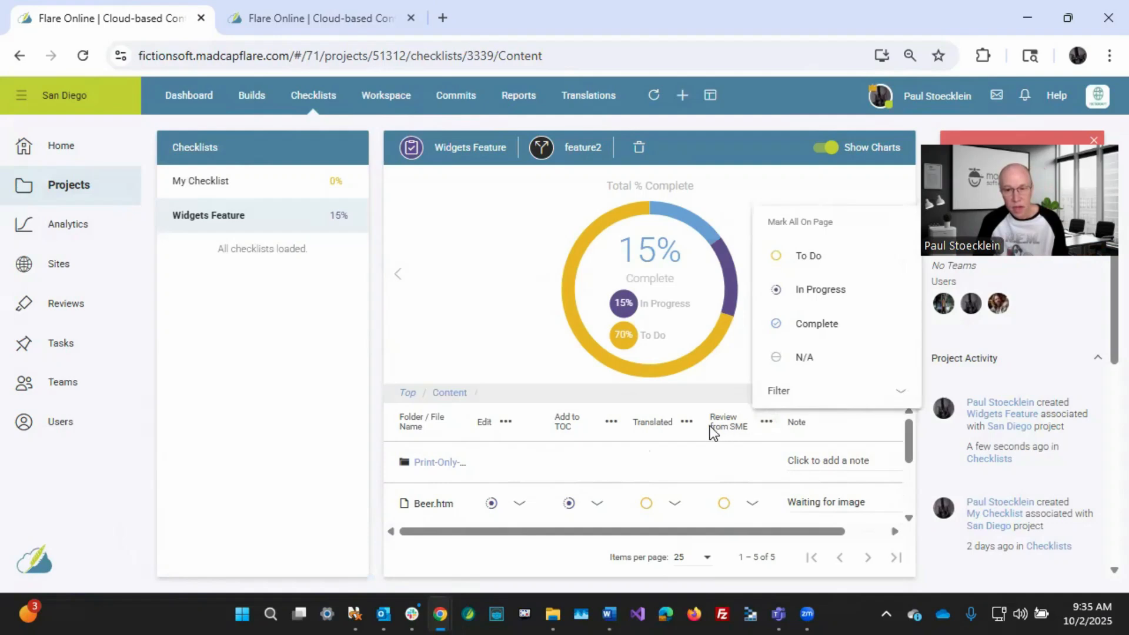
{"action": "left_click", "coordinate": [687, 423]}
{"action": "left_click", "coordinate": [687, 423]}
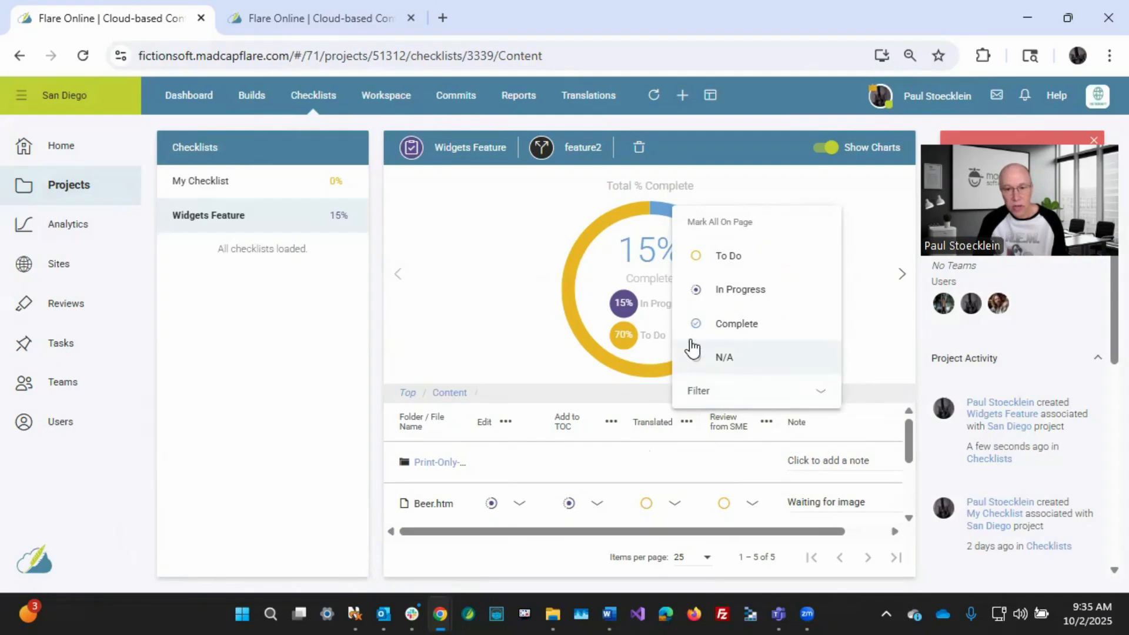
{"action": "left_click", "coordinate": [698, 290]}
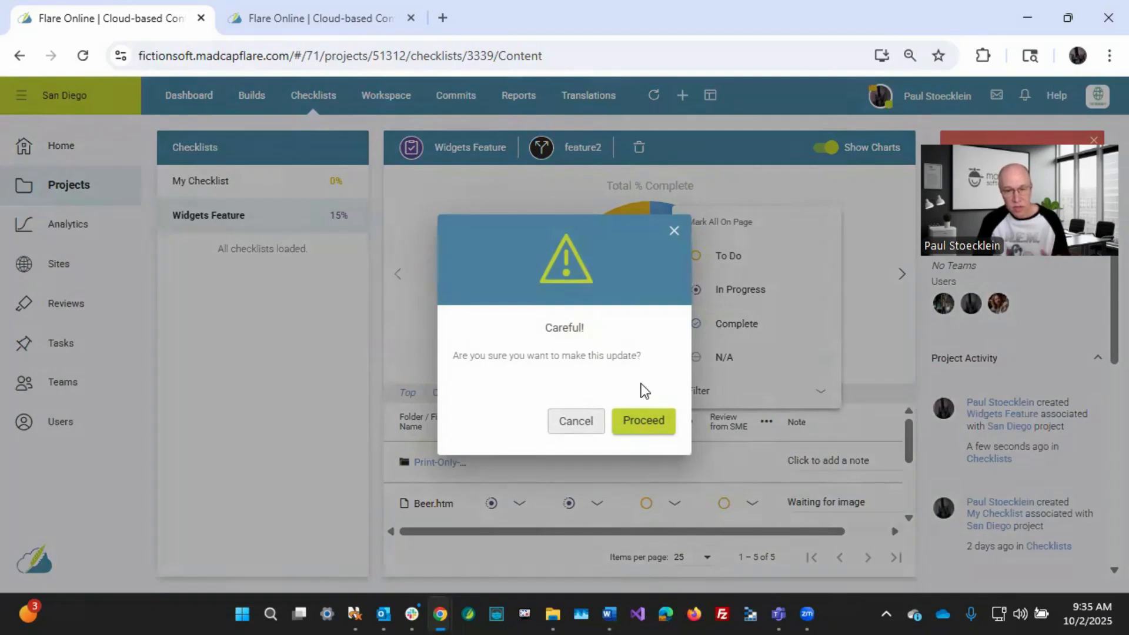
{"action": "left_click", "coordinate": [649, 423]}
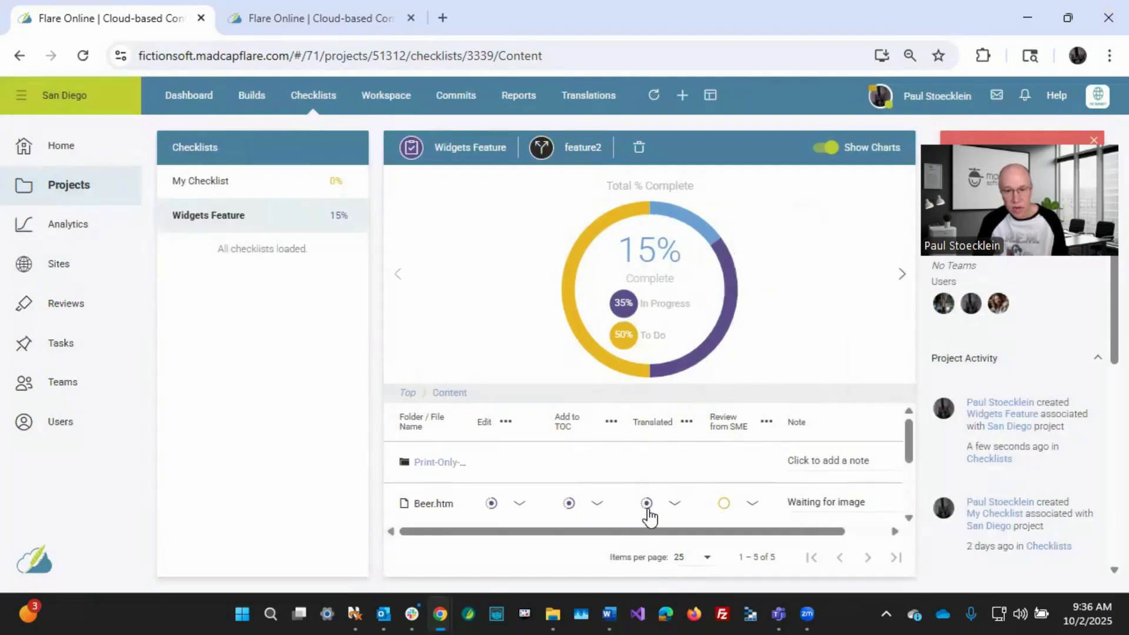
{"action": "scroll", "coordinate": [643, 512], "scroll_direction": "down", "scroll_amount": 3}
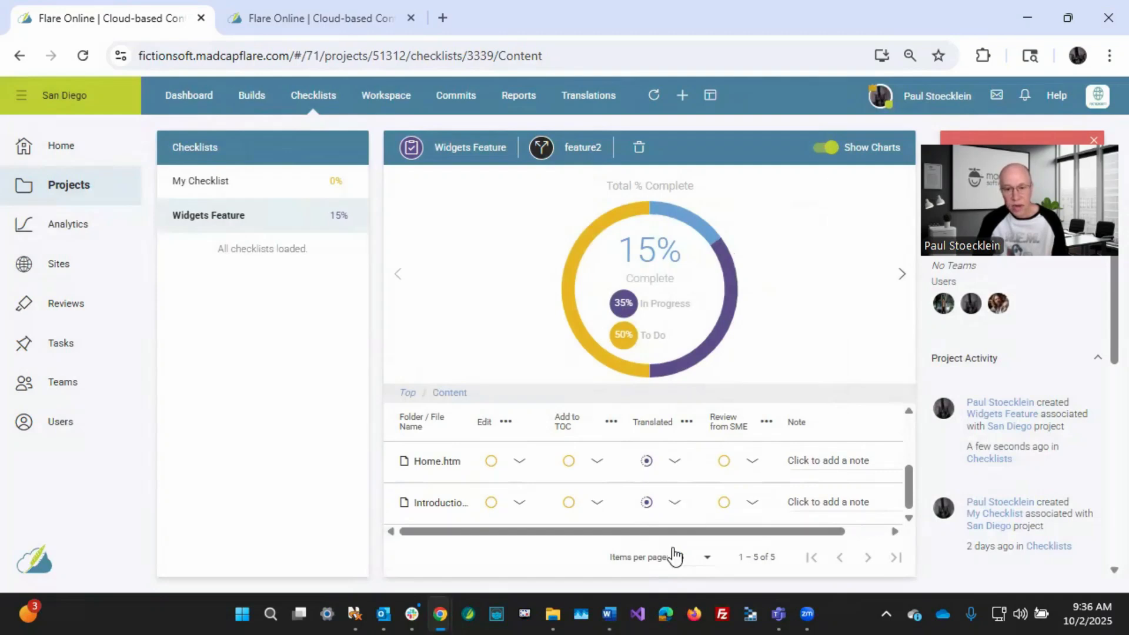
- Check the available page sizes, and temporarily hide the progress charts to view the whole file table
{"action": "left_click", "coordinate": [707, 565]}
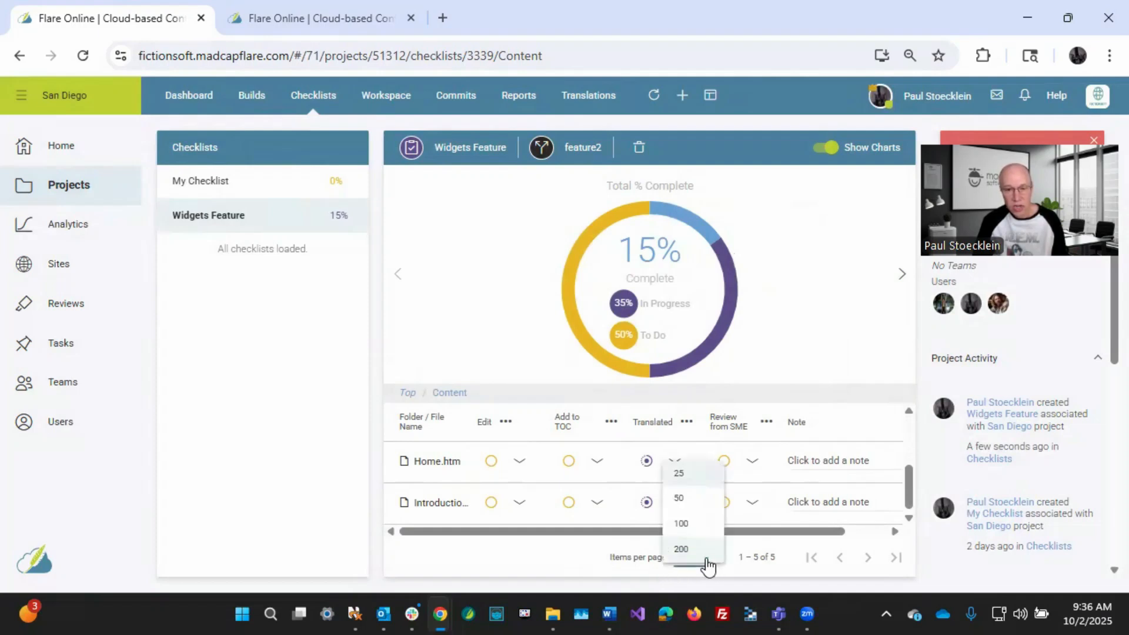
{"action": "left_click", "coordinate": [613, 549]}
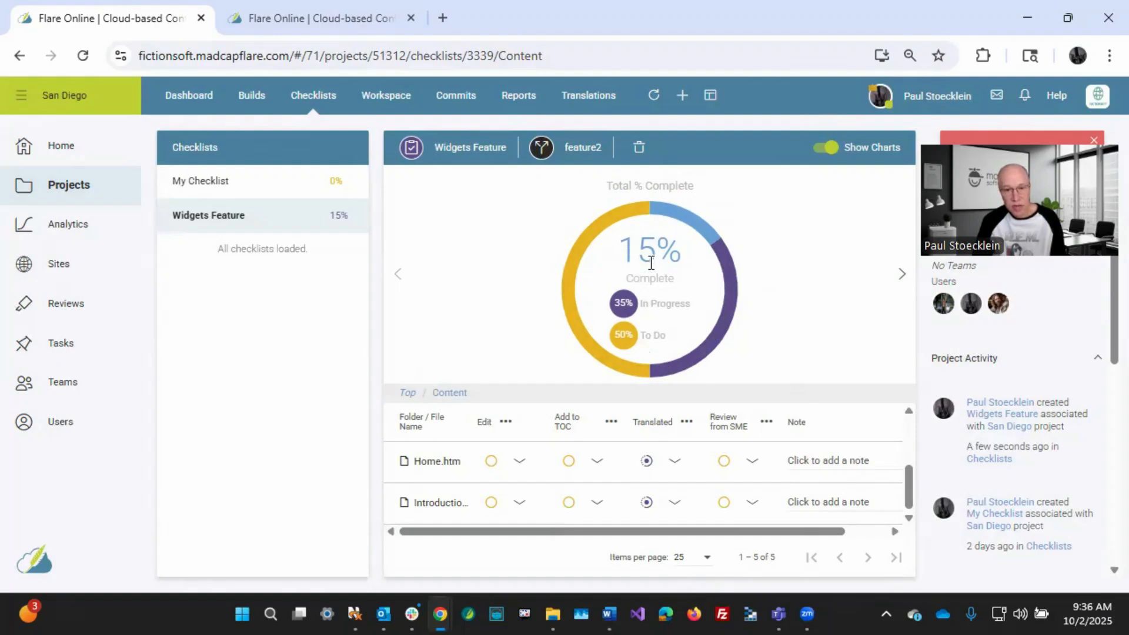
{"action": "mouse_move", "coordinate": [341, 228]}
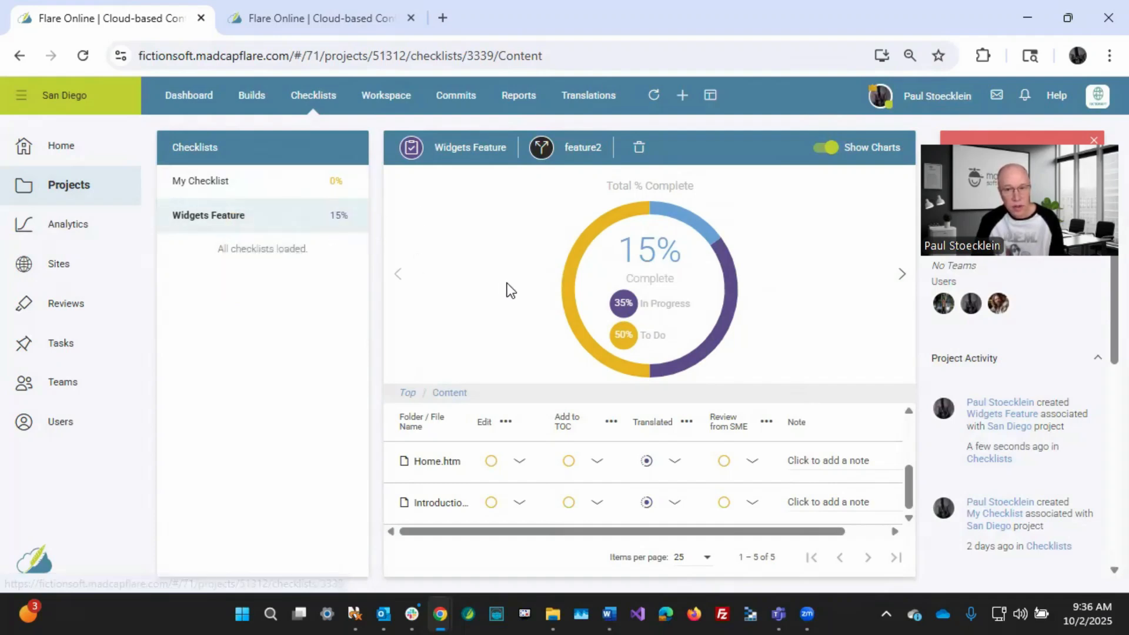
{"action": "left_click", "coordinate": [822, 148]}
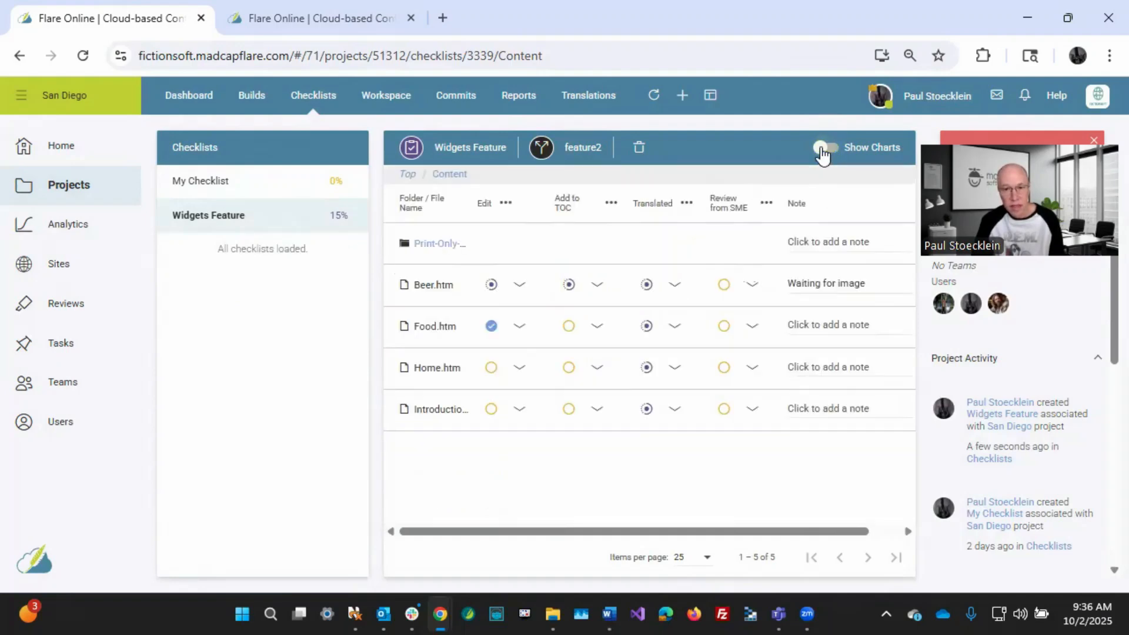
{"action": "left_click", "coordinate": [822, 153]}
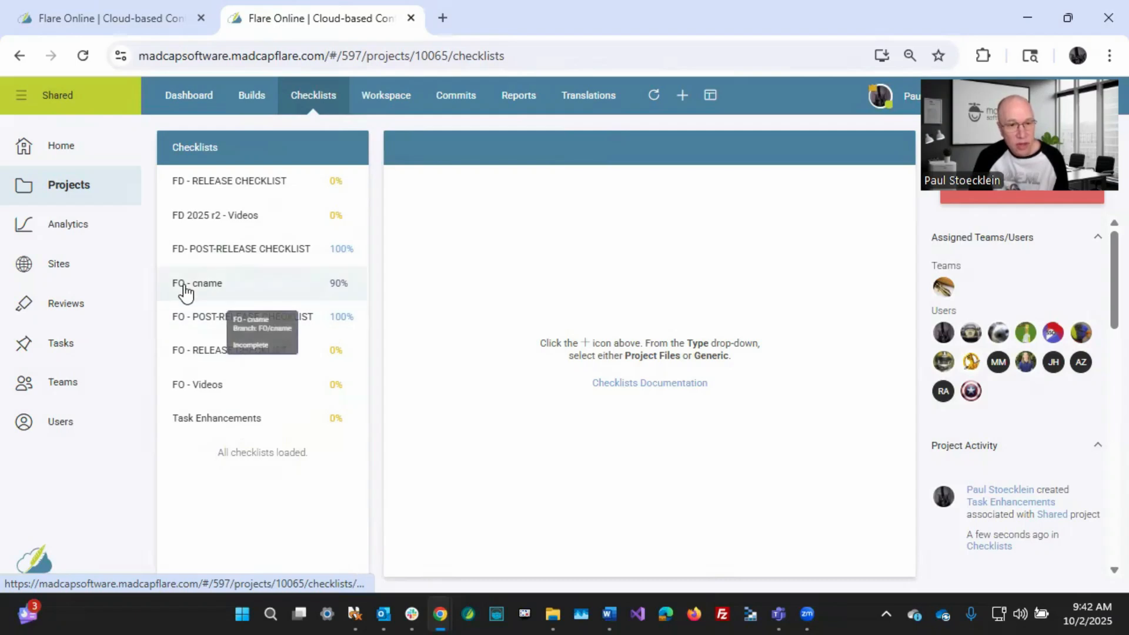
- Open the Shared project's Task Enhancements checklist with charts hidden and look through all its columns in the Content > Flare-Online folder
{"action": "left_click", "coordinate": [236, 421]}
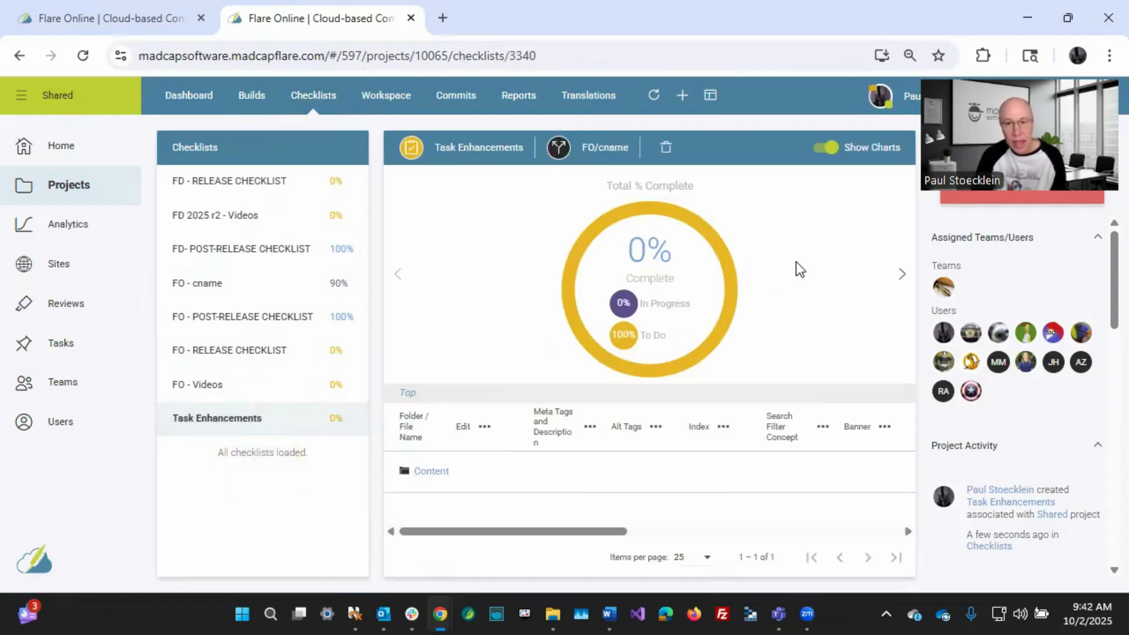
{"action": "left_click", "coordinate": [824, 149]}
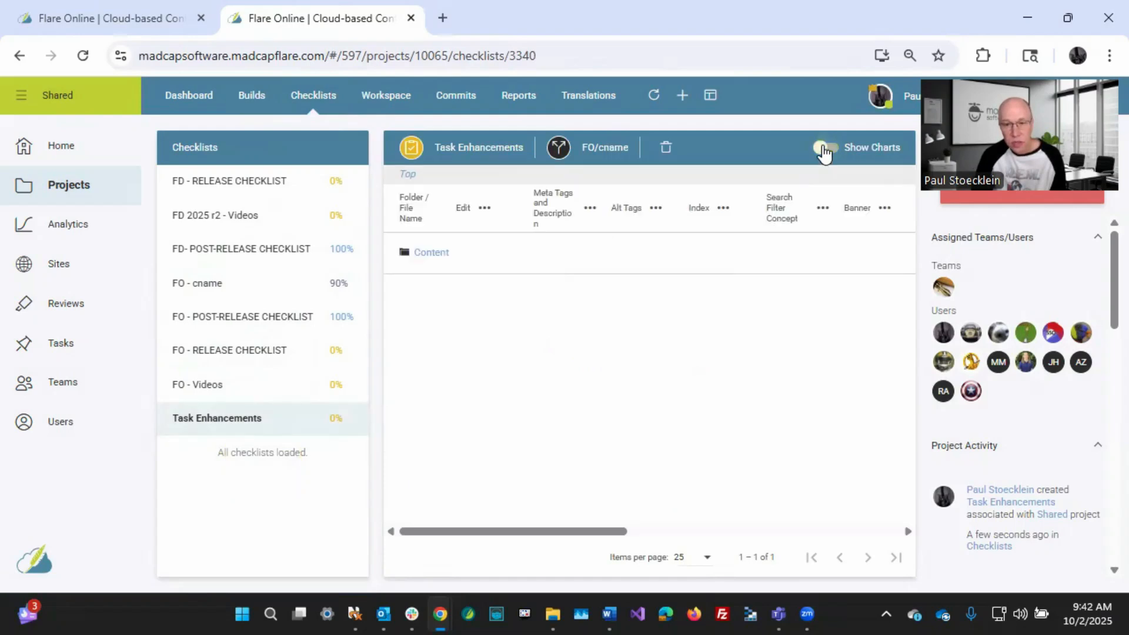
{"action": "left_click", "coordinate": [427, 253]}
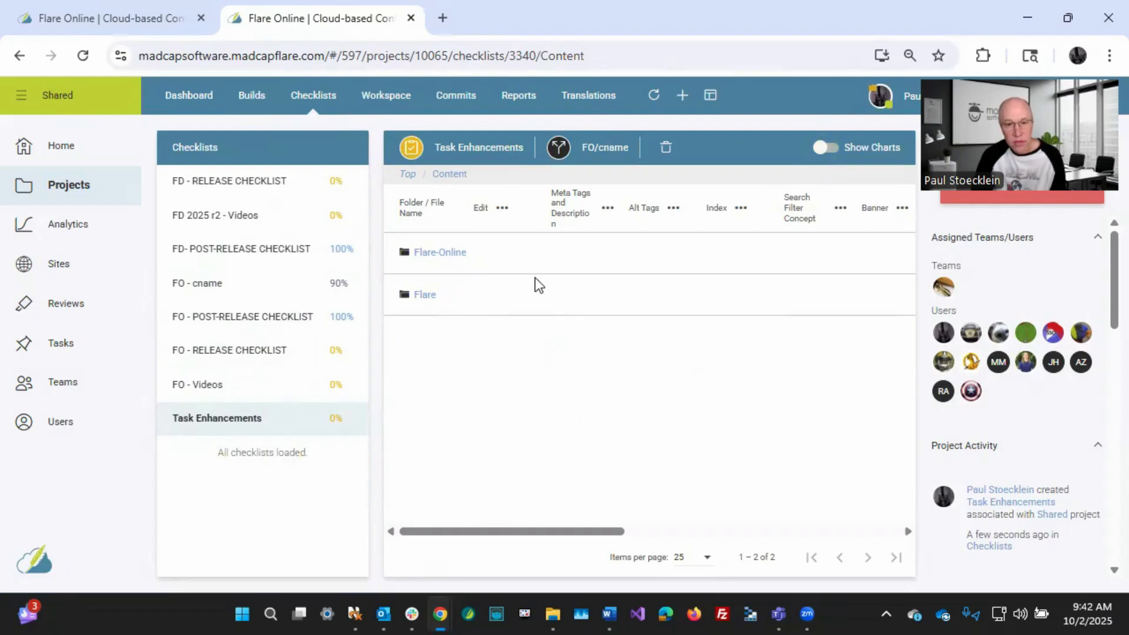
{"action": "left_click", "coordinate": [439, 253]}
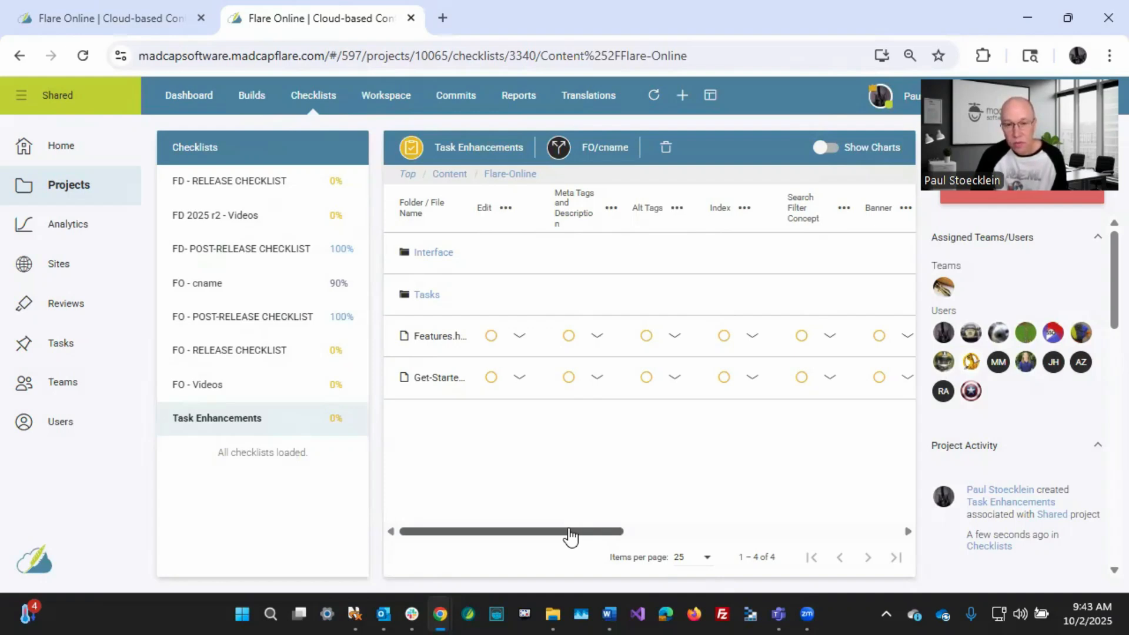
{"action": "left_click_drag", "start_coordinate": [570, 537], "coordinate": [730, 521]}
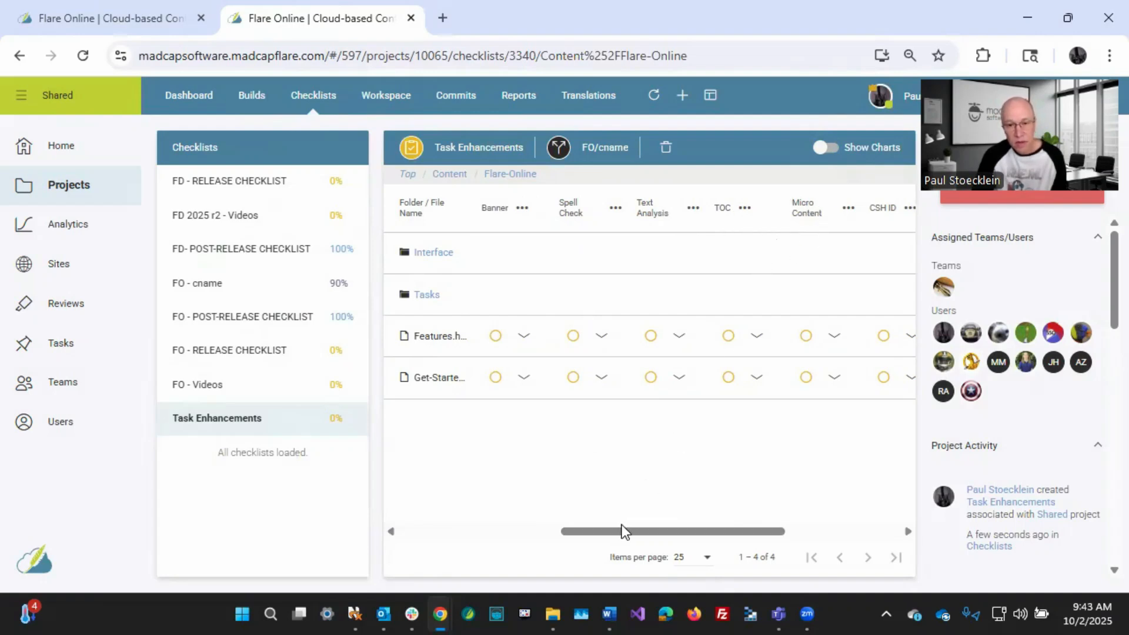
{"action": "left_click_drag", "start_coordinate": [622, 525], "coordinate": [733, 531]}
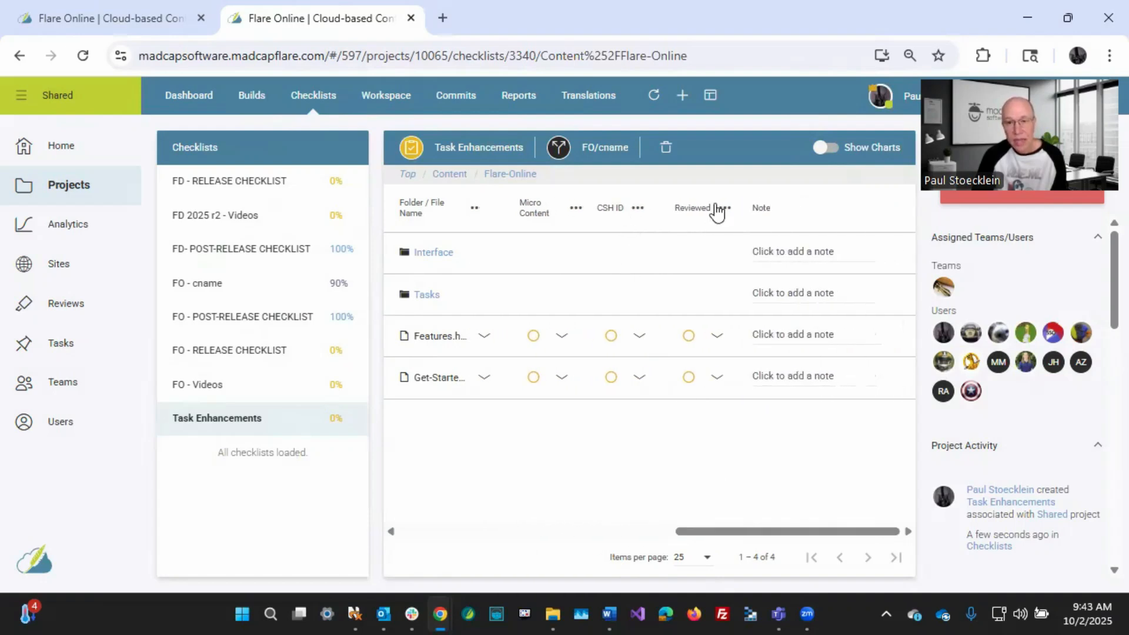
{"action": "left_click_drag", "start_coordinate": [761, 532], "coordinate": [439, 525]}
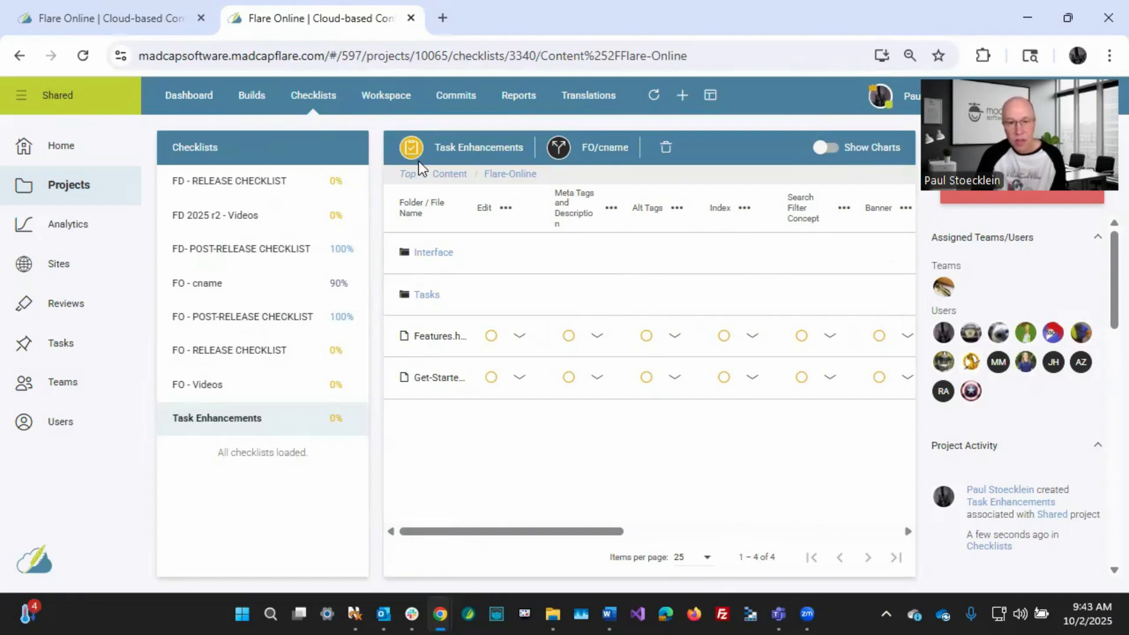
- Remove the Index column from the Task Enhancements checklist and save the change
{"action": "left_click", "coordinate": [411, 147]}
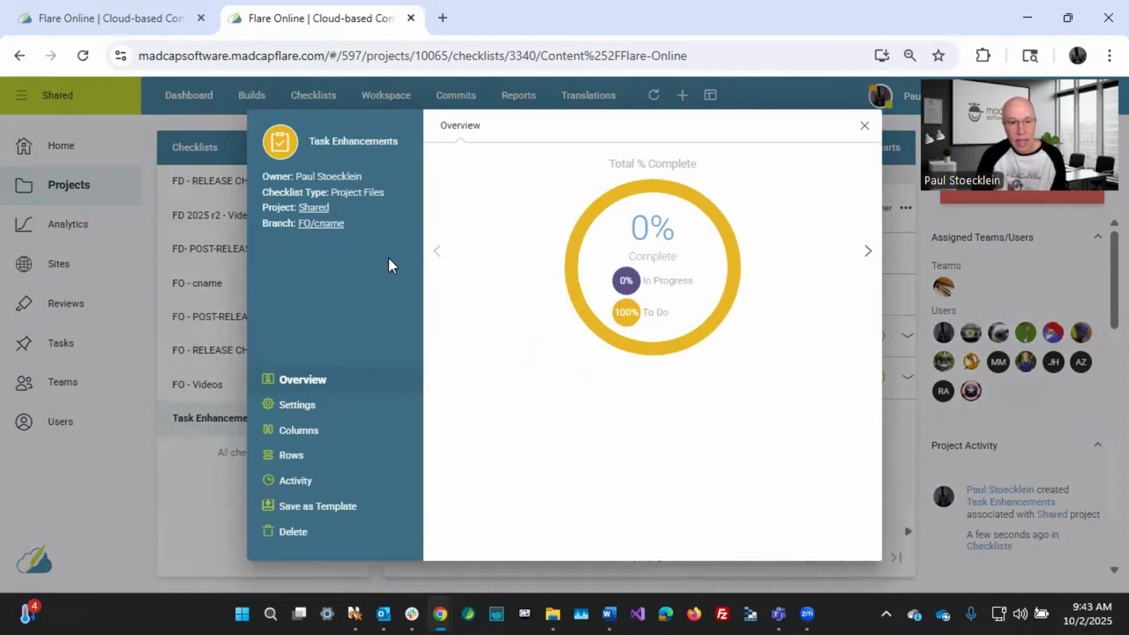
{"action": "left_click", "coordinate": [316, 433]}
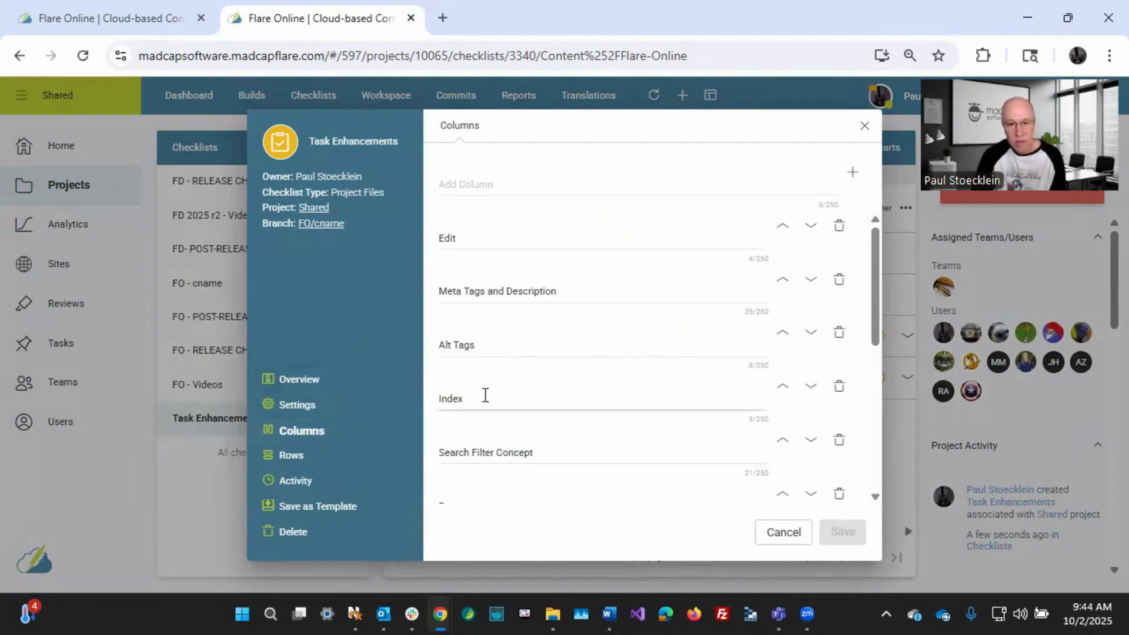
{"action": "left_click", "coordinate": [839, 387]}
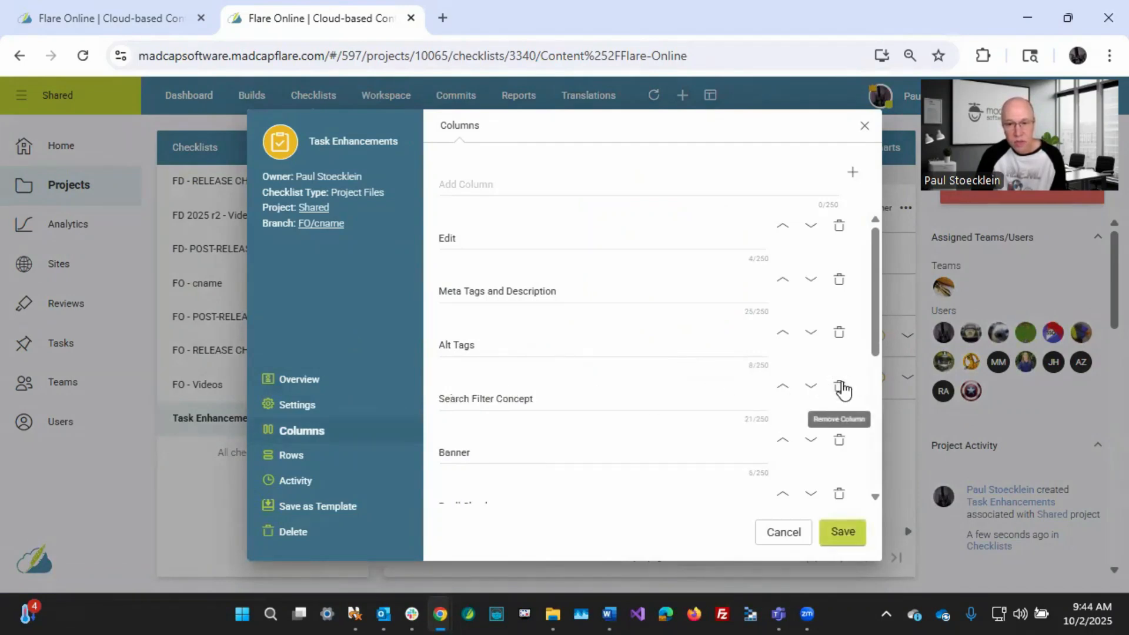
{"action": "left_click", "coordinate": [840, 530]}
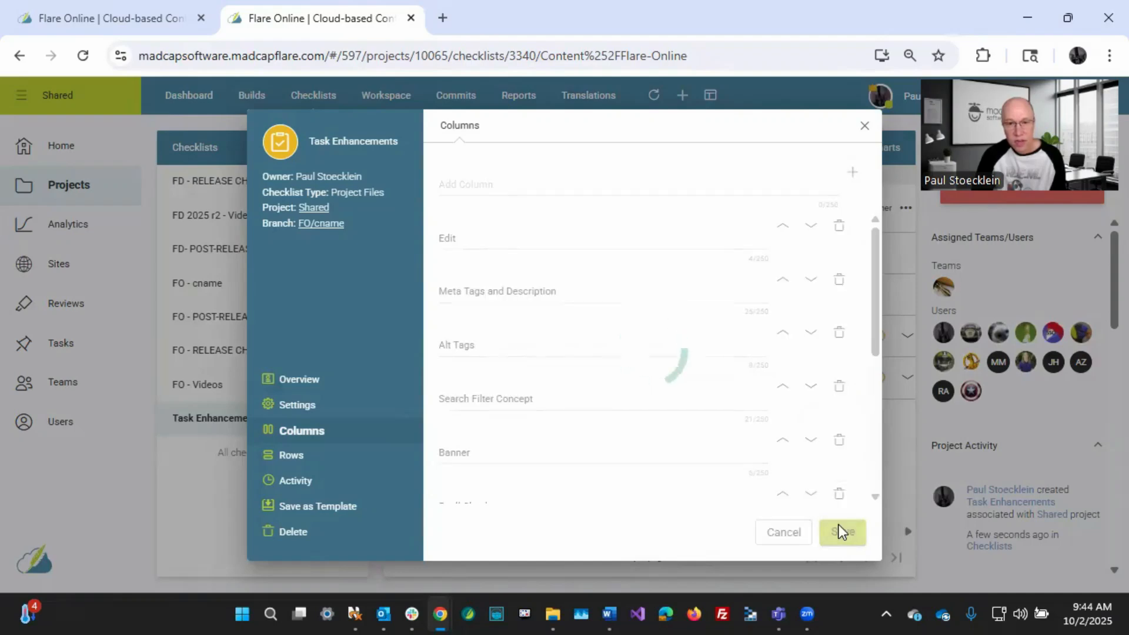
{"action": "left_click", "coordinate": [864, 125]}
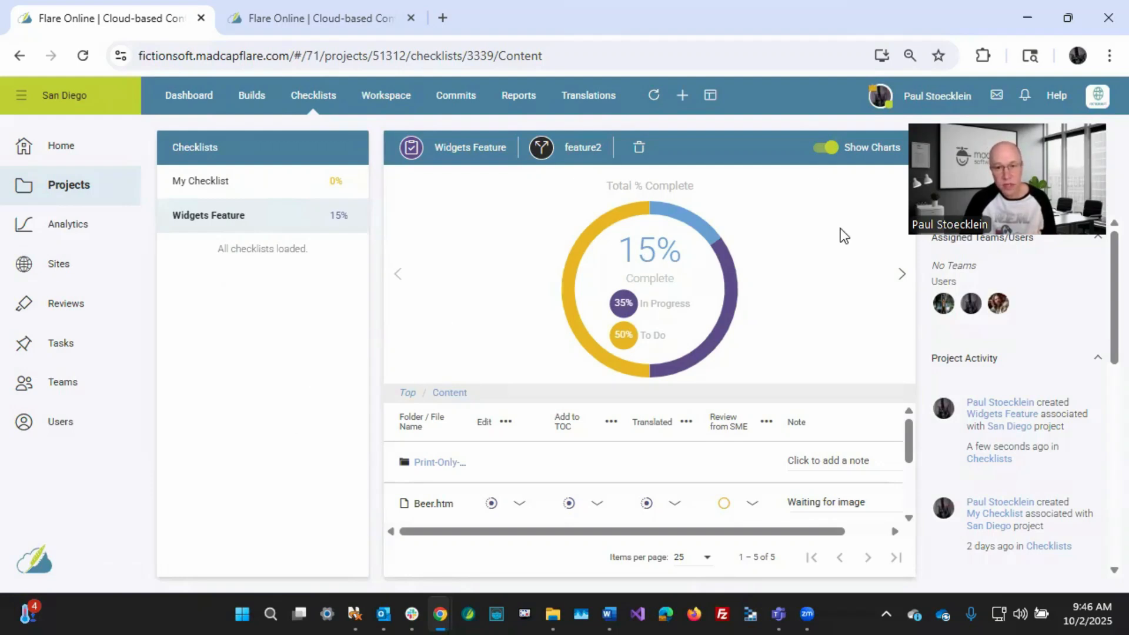
- Start a new San Diego checklist named "Release To Do" with the type Generic List and no template
{"action": "left_click", "coordinate": [683, 94]}
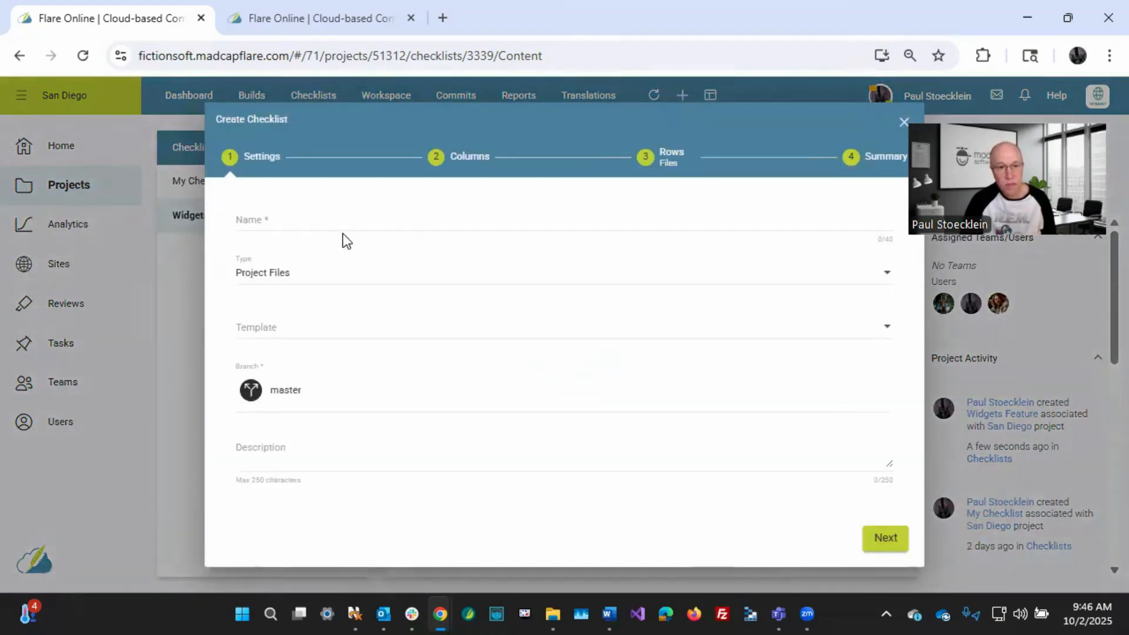
{"action": "left_click", "coordinate": [293, 219]}
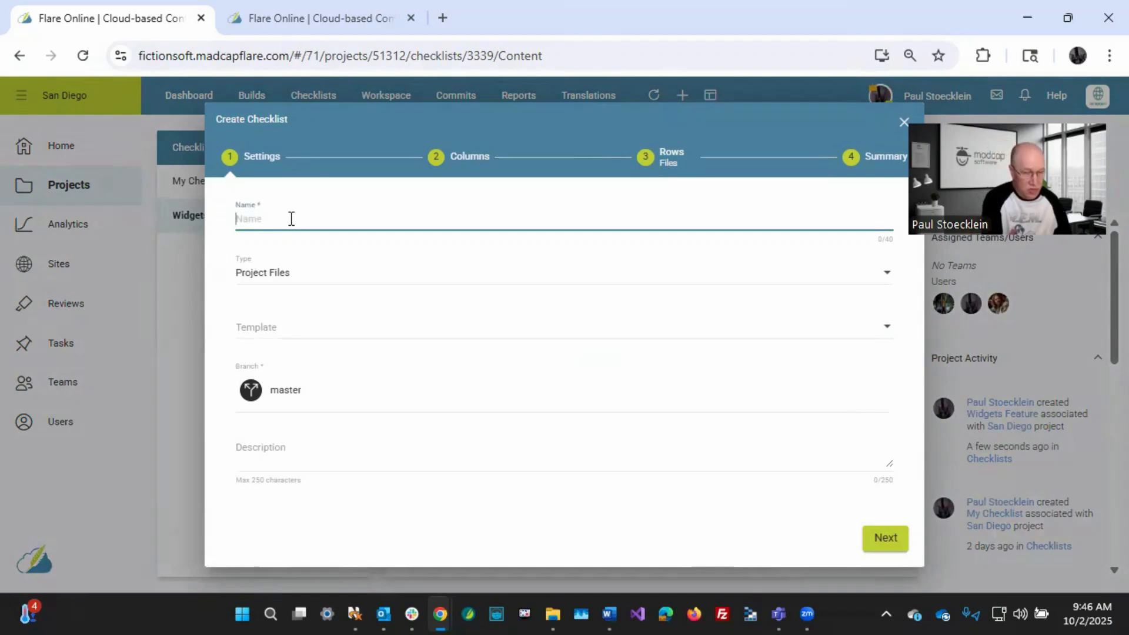
{"action": "type", "text": "Release To Do"}
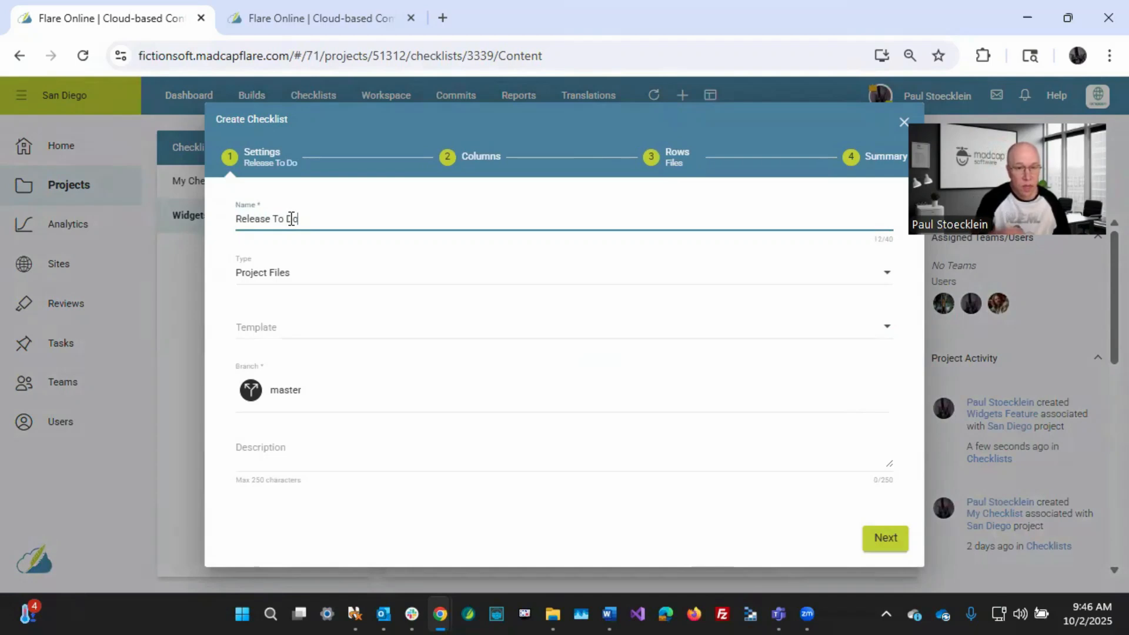
{"action": "left_click", "coordinate": [270, 276]}
{"action": "left_click", "coordinate": [269, 299]}
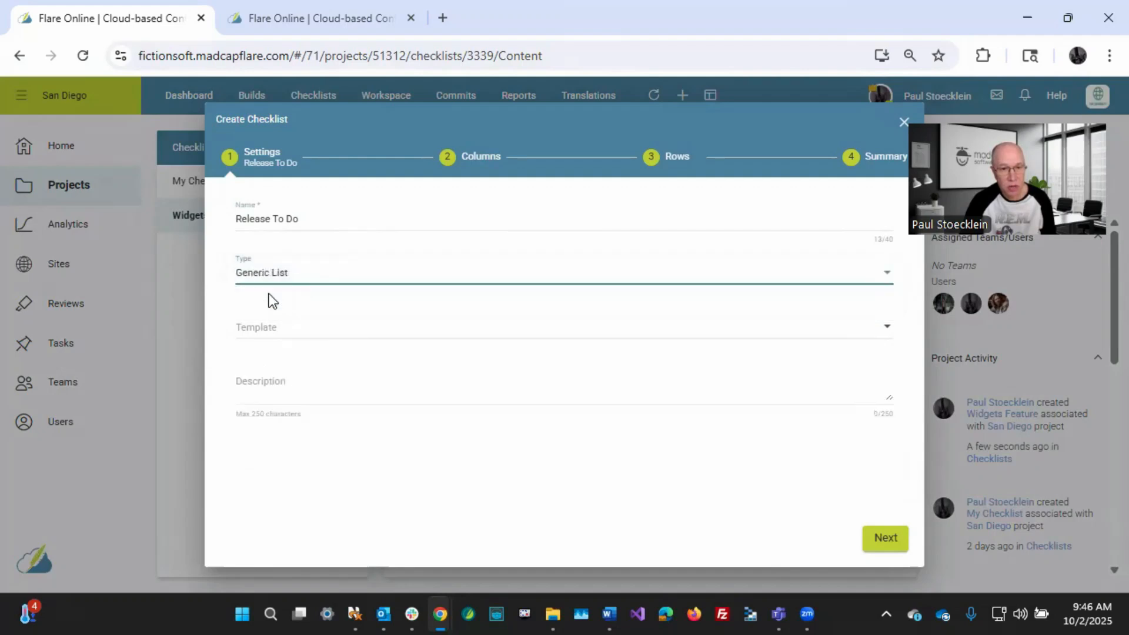
{"action": "left_click", "coordinate": [267, 330]}
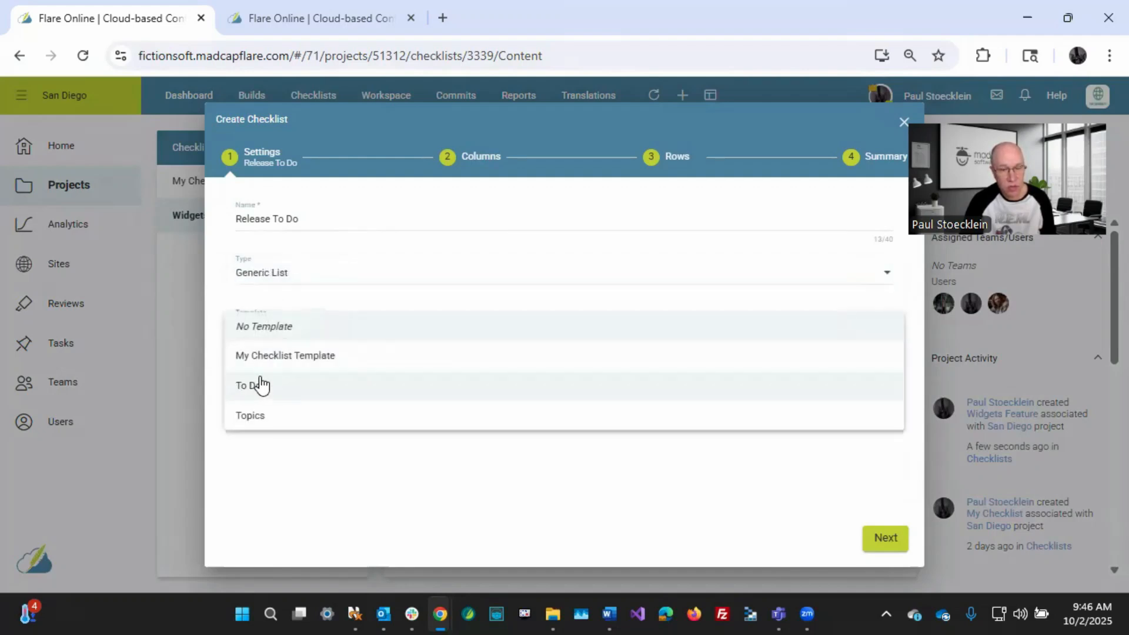
{"action": "left_click", "coordinate": [211, 337]}
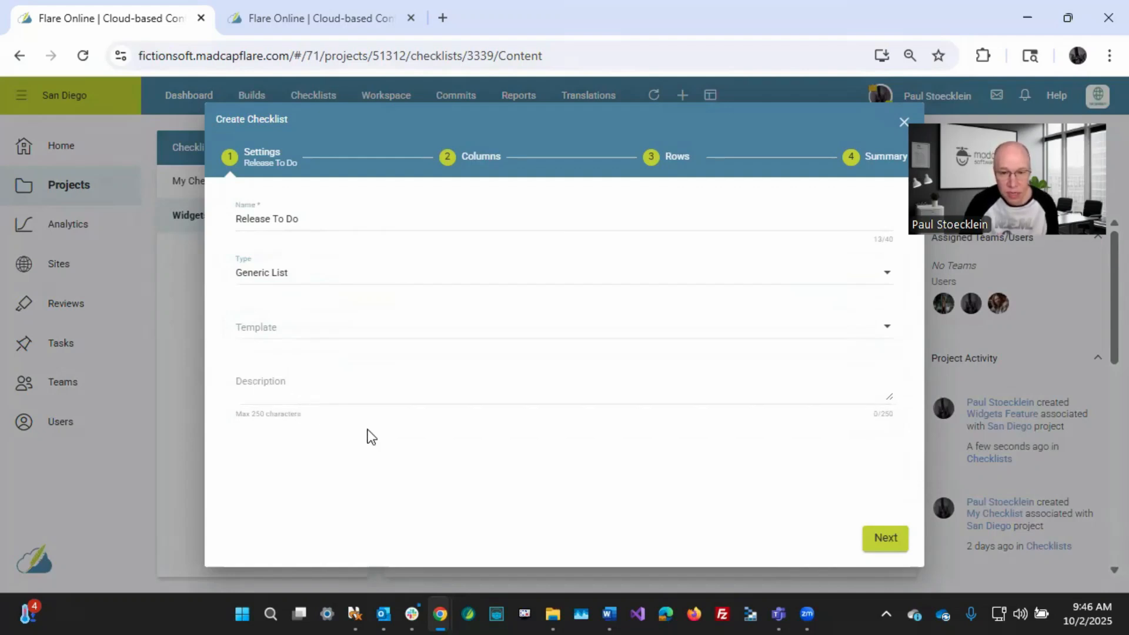
{"action": "left_click", "coordinate": [879, 539]}
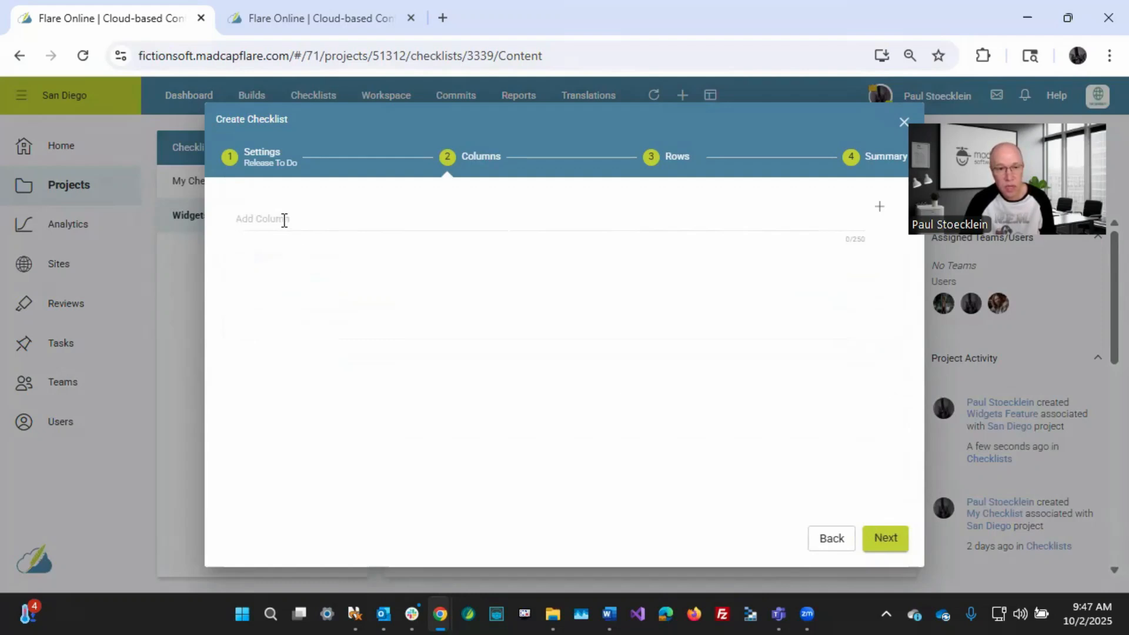
- Add two columns to the new checklist, each named with a team member's first name, and continue to the rows
{"action": "left_click", "coordinate": [283, 217]}
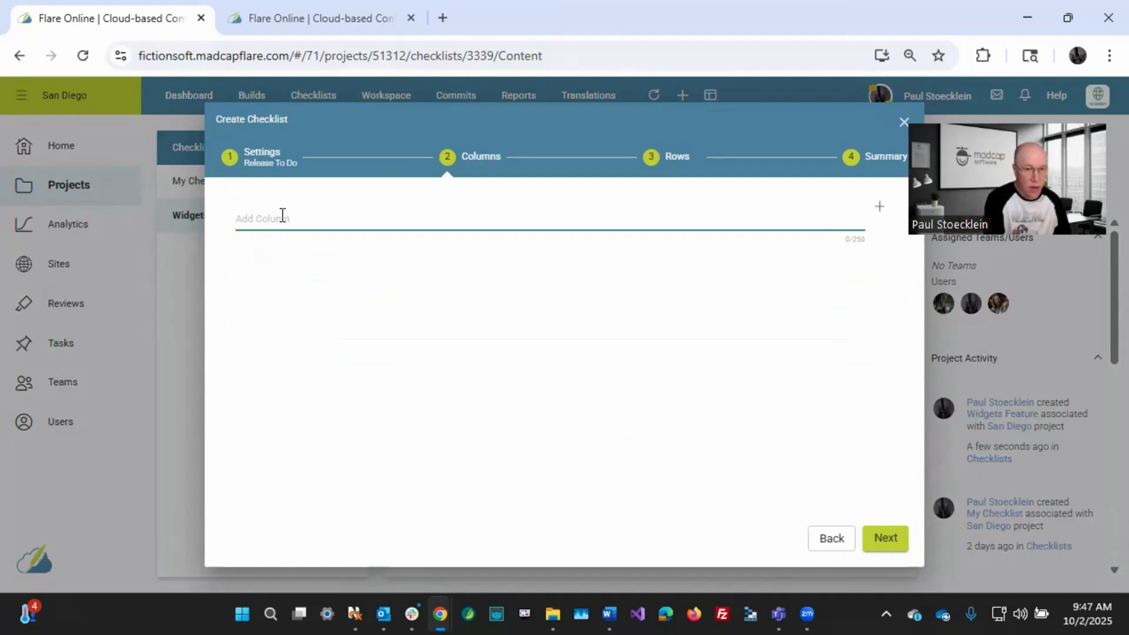
{"action": "type", "text": "Paul"}
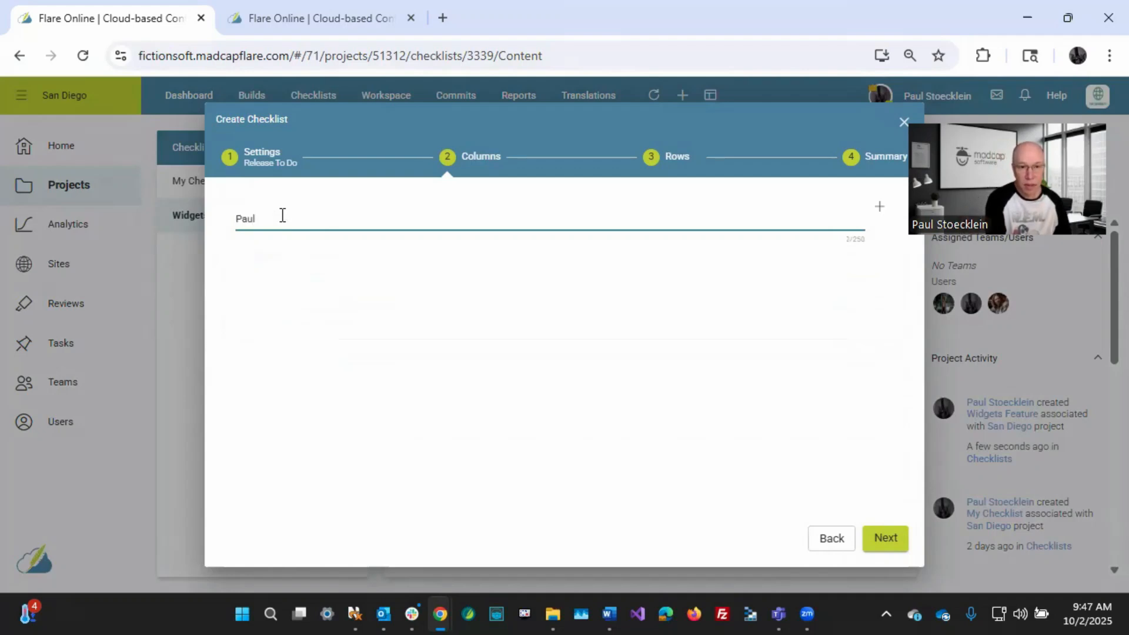
{"action": "key", "text": "Return"}
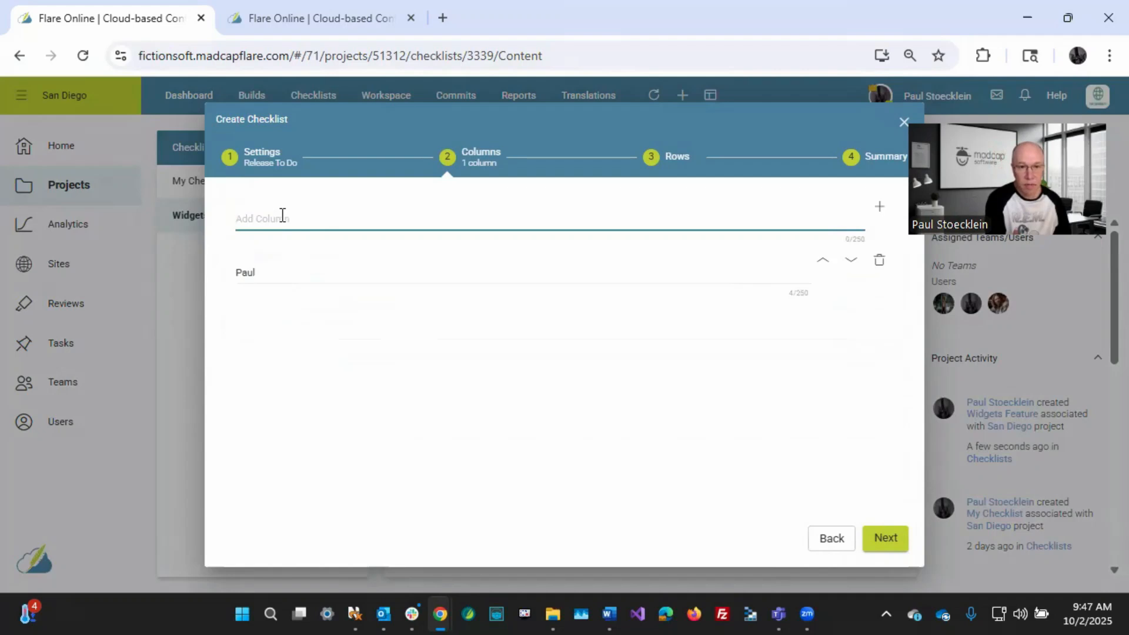
{"action": "type", "text": "Laura"}
{"action": "key", "text": "Return"}
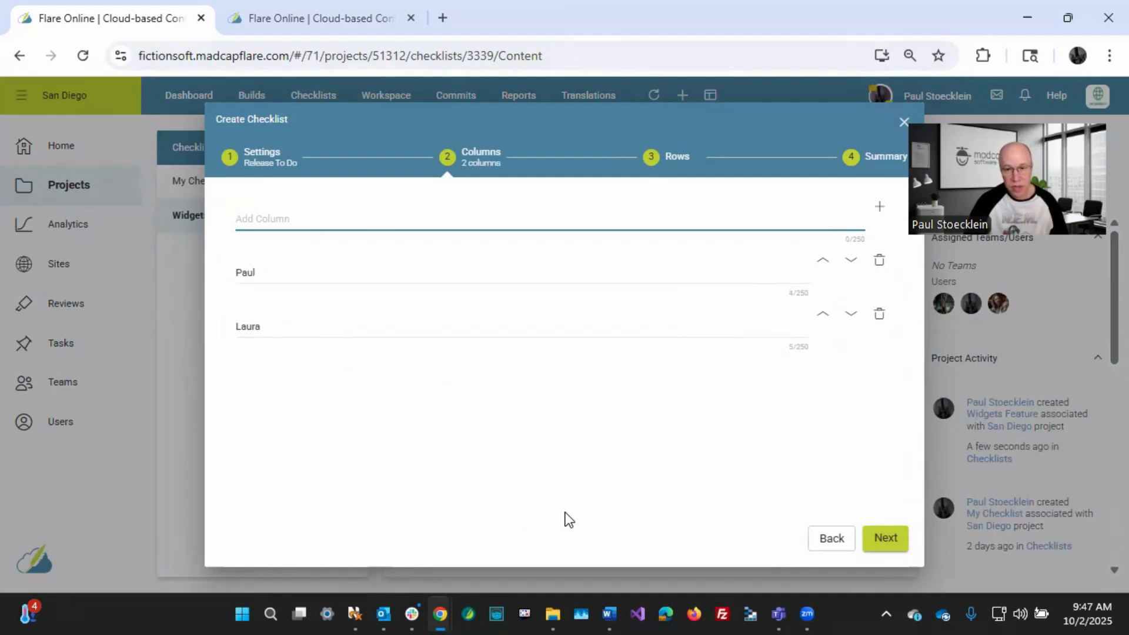
{"action": "left_click", "coordinate": [880, 548]}
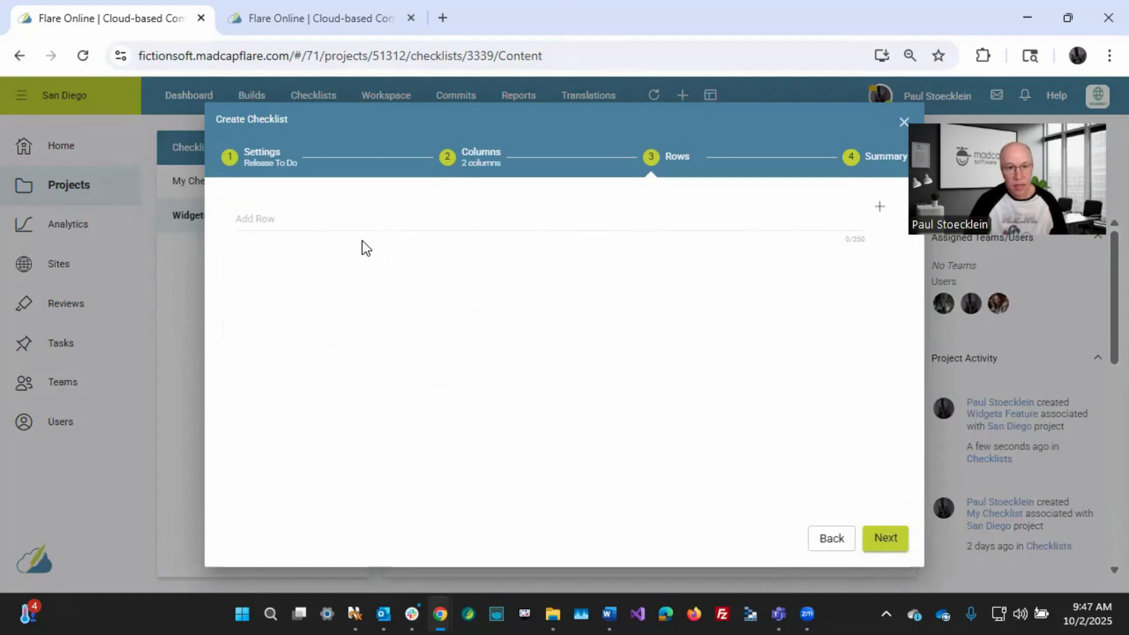
- Add three rows to the Release To Do checklist: "Change version number", "Change GUID" and "Run analytics"
{"action": "left_click", "coordinate": [310, 214]}
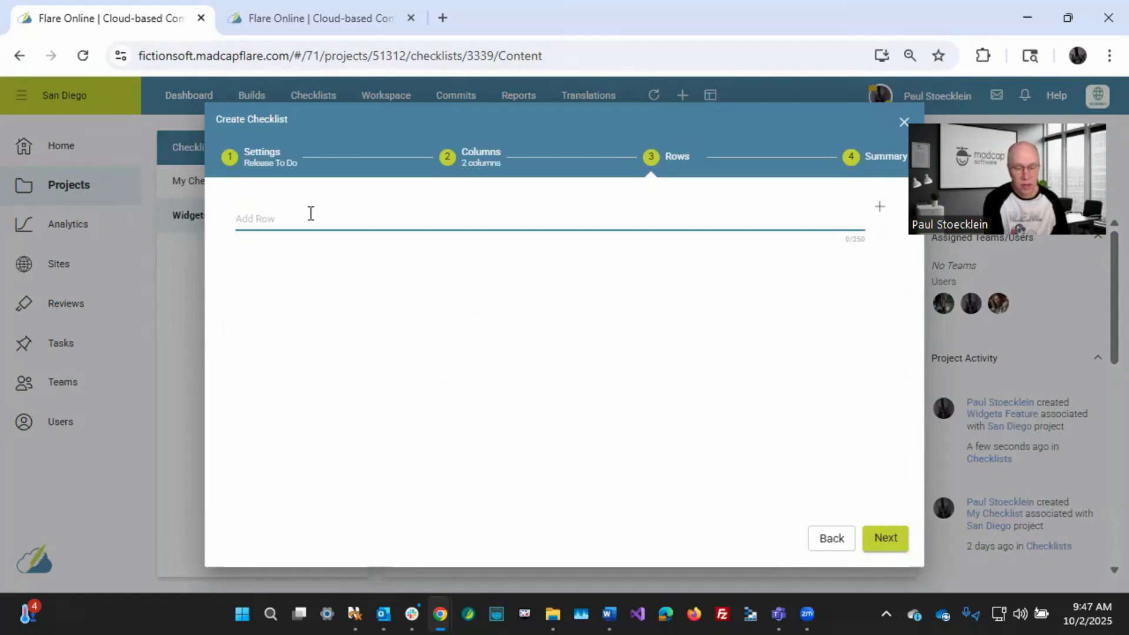
{"action": "type", "text": "Change version number"}
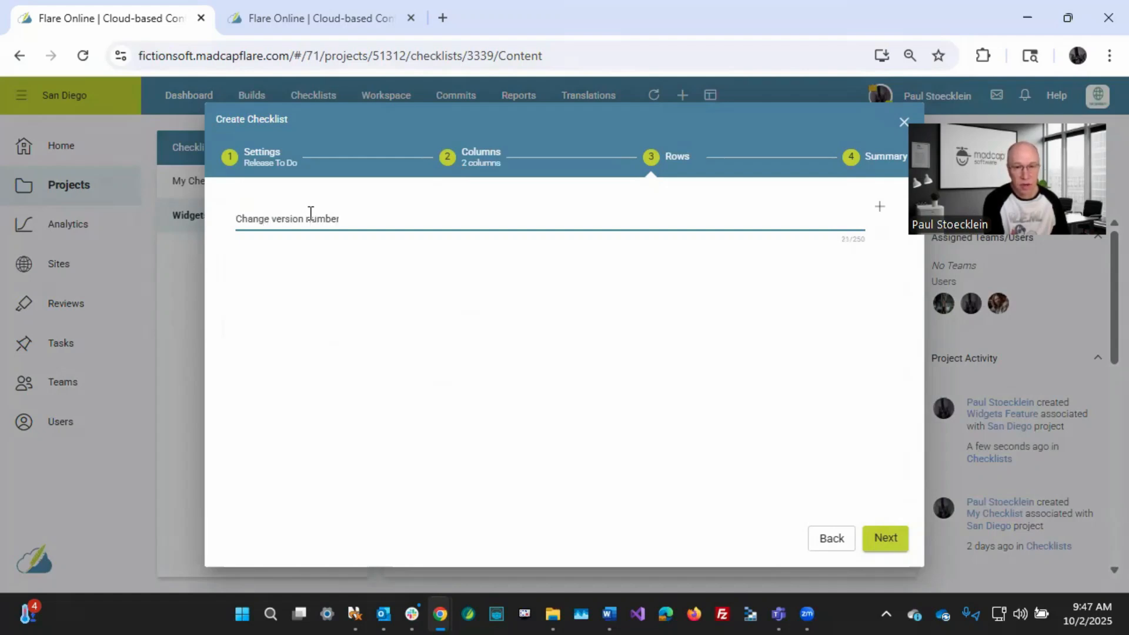
{"action": "key", "text": "Return"}
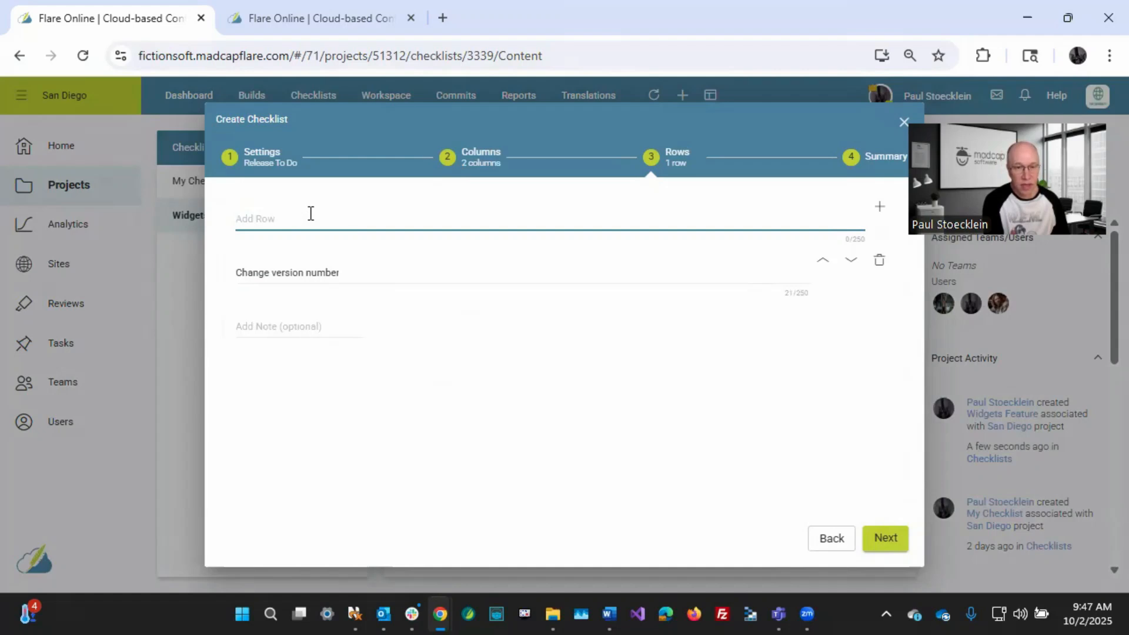
{"action": "type", "text": "Change GUID"}
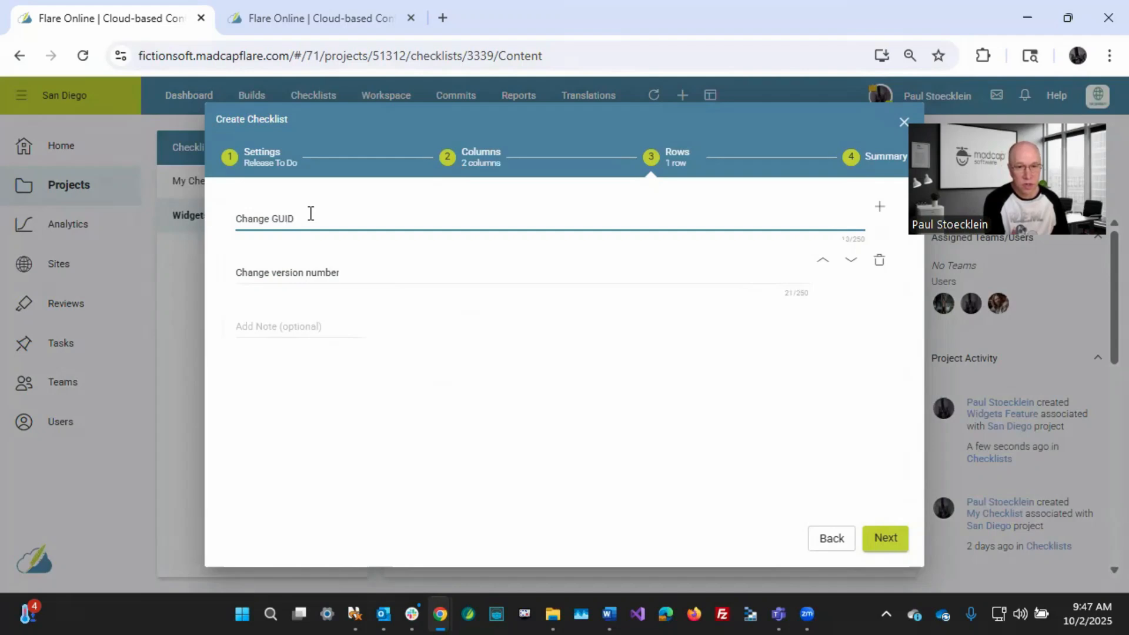
{"action": "key", "text": "Return"}
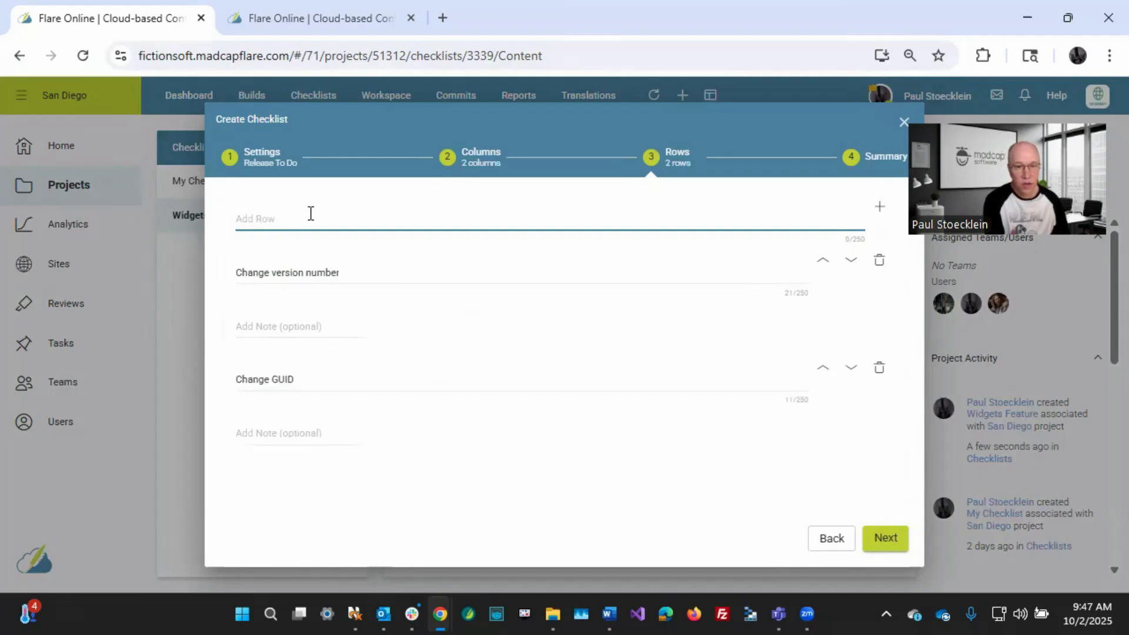
{"action": "type", "text": "Ru"}
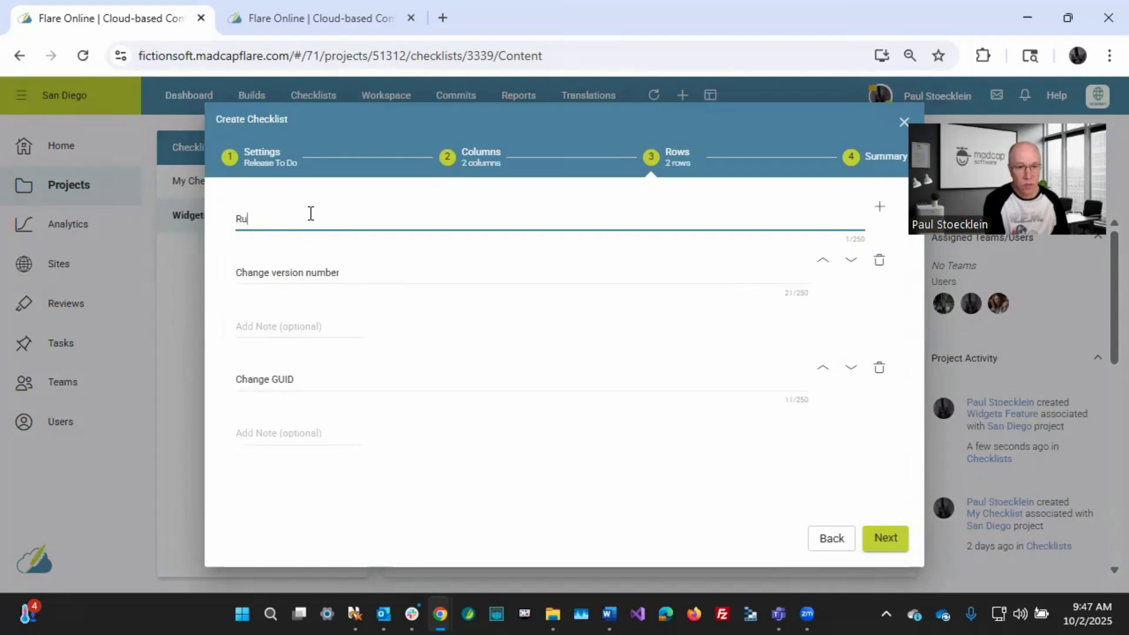
{"action": "type", "text": "n analytics"}
{"action": "key", "text": "Return"}
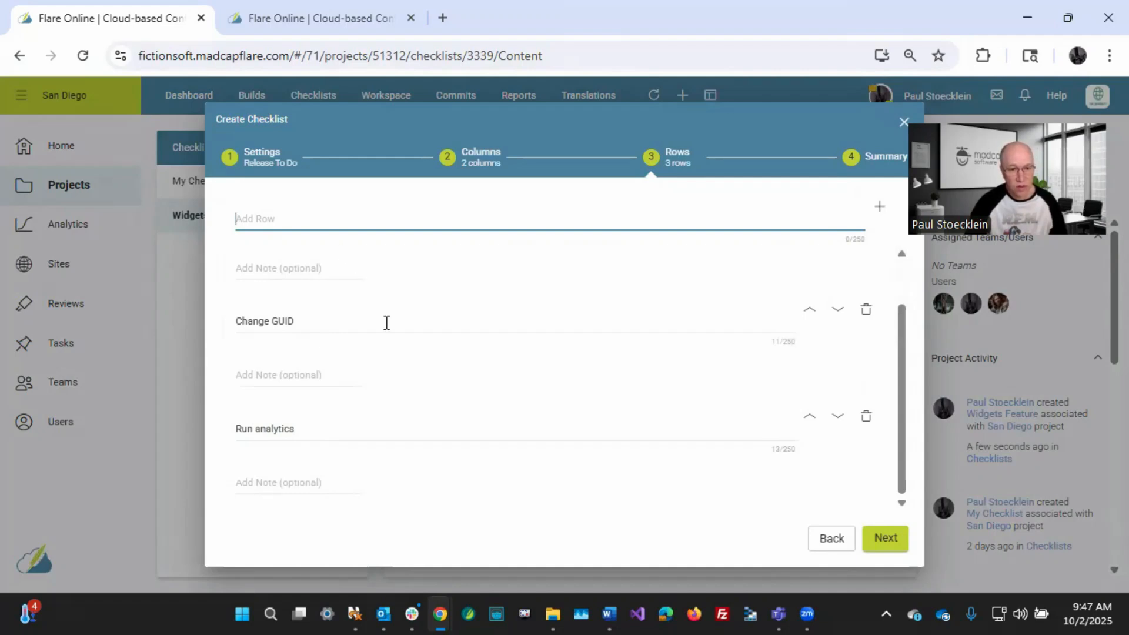
- Add the note "Do this in variable set" to the "Change version number" row and create the checklist
{"action": "scroll", "coordinate": [373, 356], "scroll_direction": "up", "scroll_amount": 1}
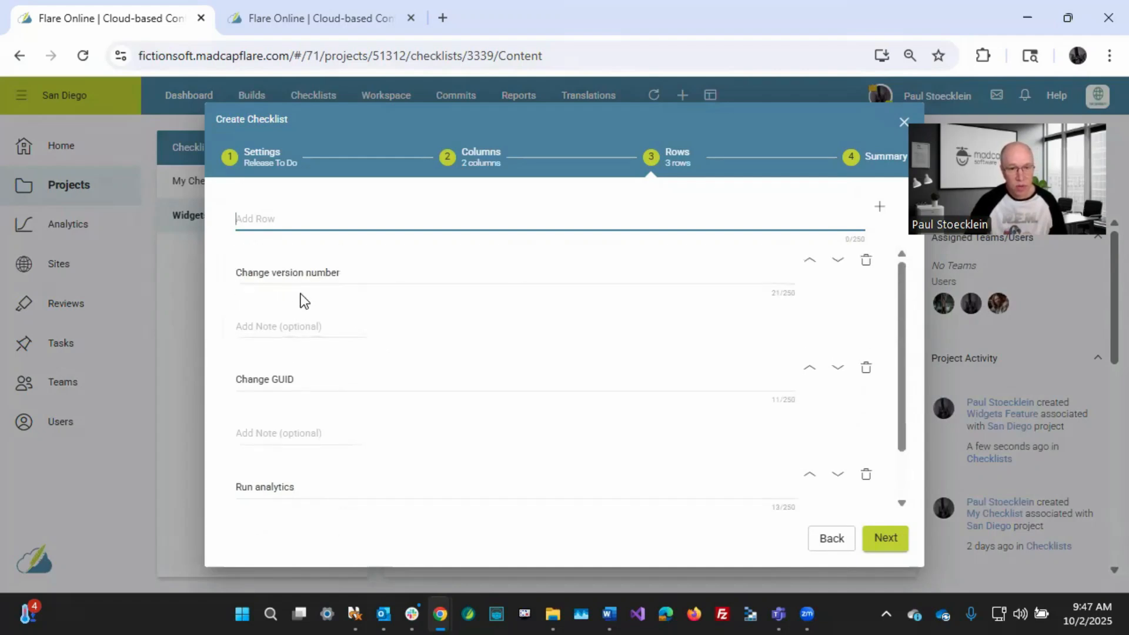
{"action": "left_click", "coordinate": [277, 328]}
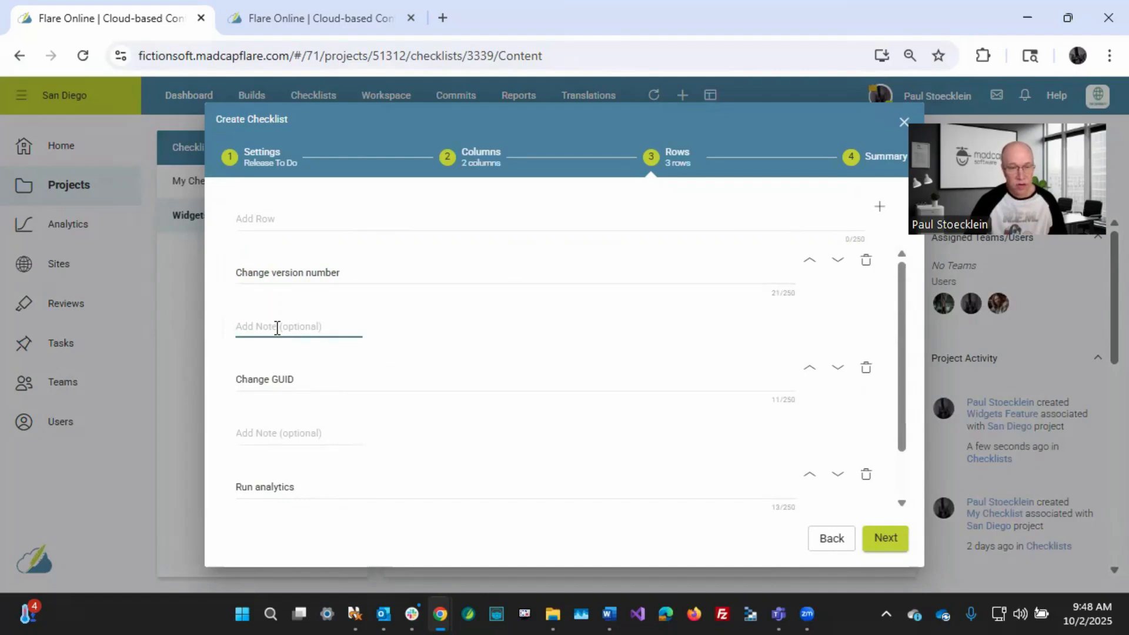
{"action": "type", "text": "Do this in variable set"}
{"action": "left_click", "coordinate": [312, 378]}
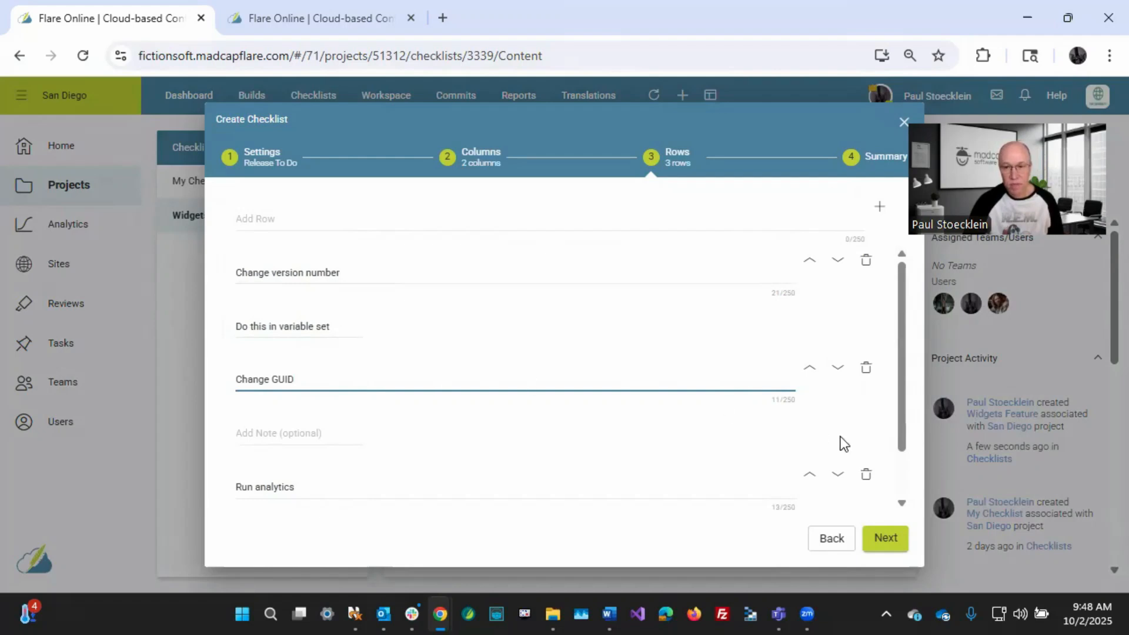
{"action": "left_click", "coordinate": [880, 542]}
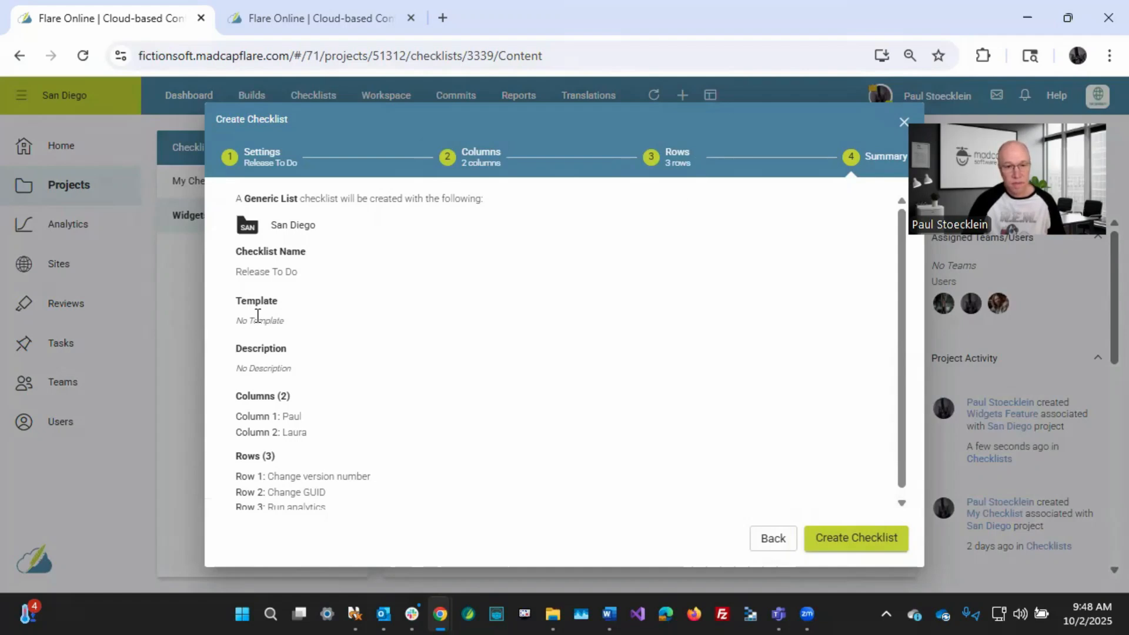
{"action": "left_click", "coordinate": [859, 540]}
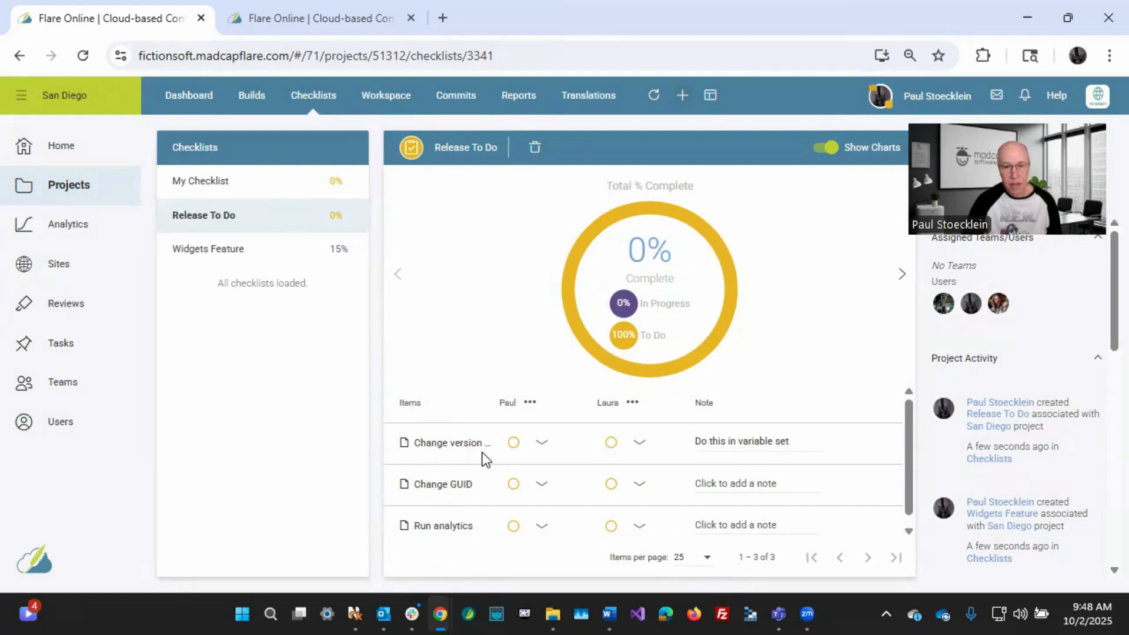
- For the "Change version number" item, mark the first team member's status as completed and the second team member's as in progress
{"action": "left_click", "coordinate": [511, 445]}
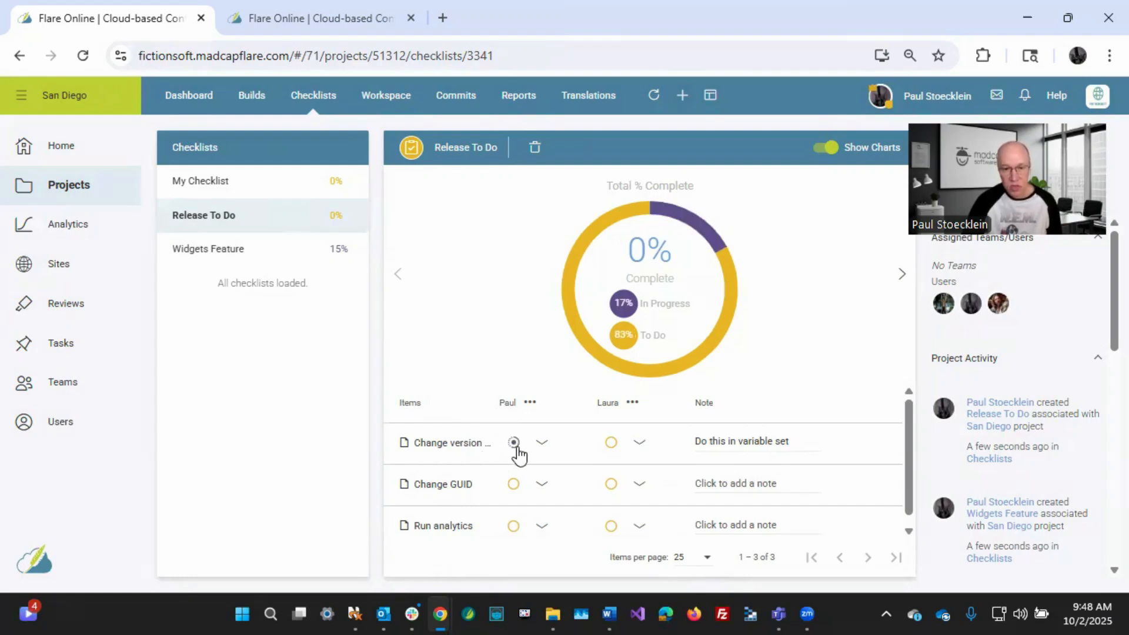
{"action": "left_click", "coordinate": [515, 448]}
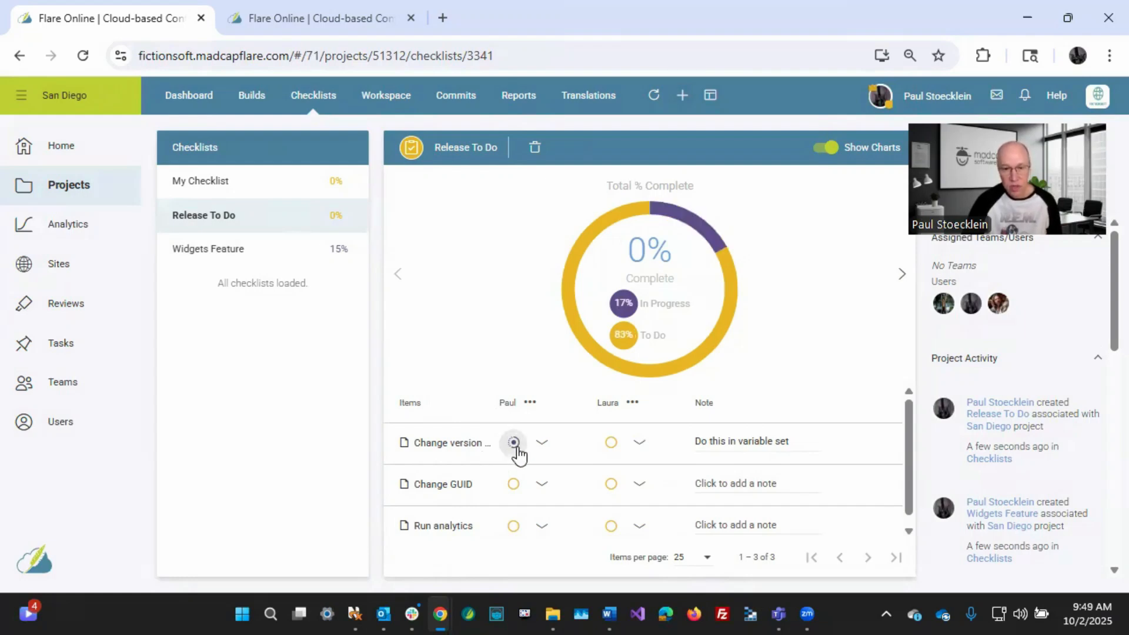
{"action": "left_click", "coordinate": [611, 445]}
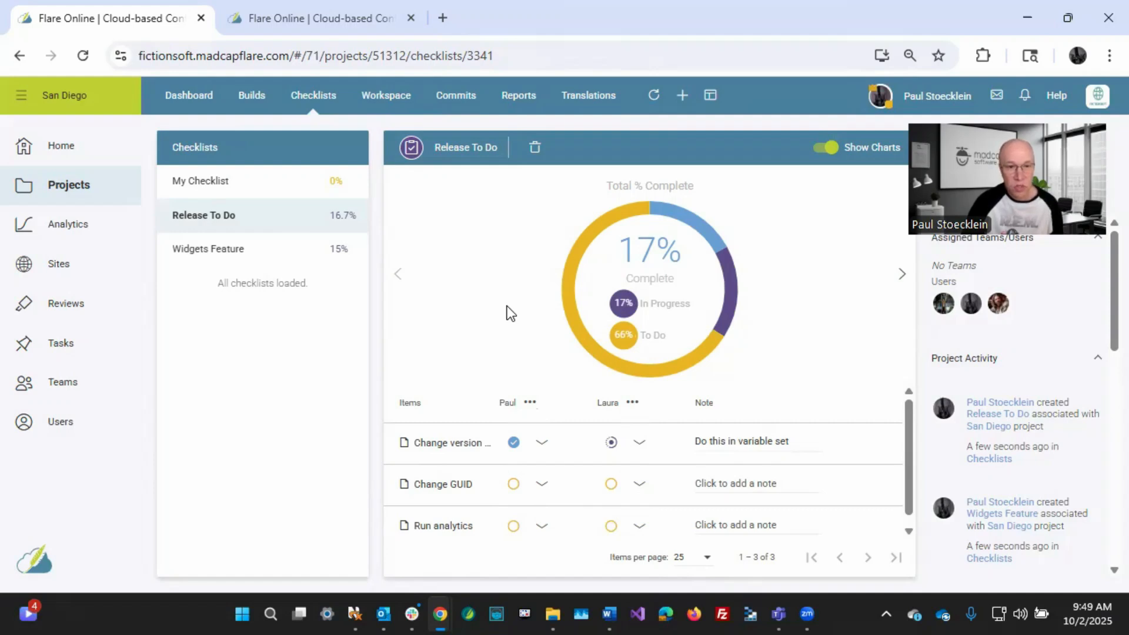
- Switch to the Shared project and look through both pages of items and notes in the FD - RELEASE CHECKLIST
{"action": "key", "text": "ctrl+Tab"}
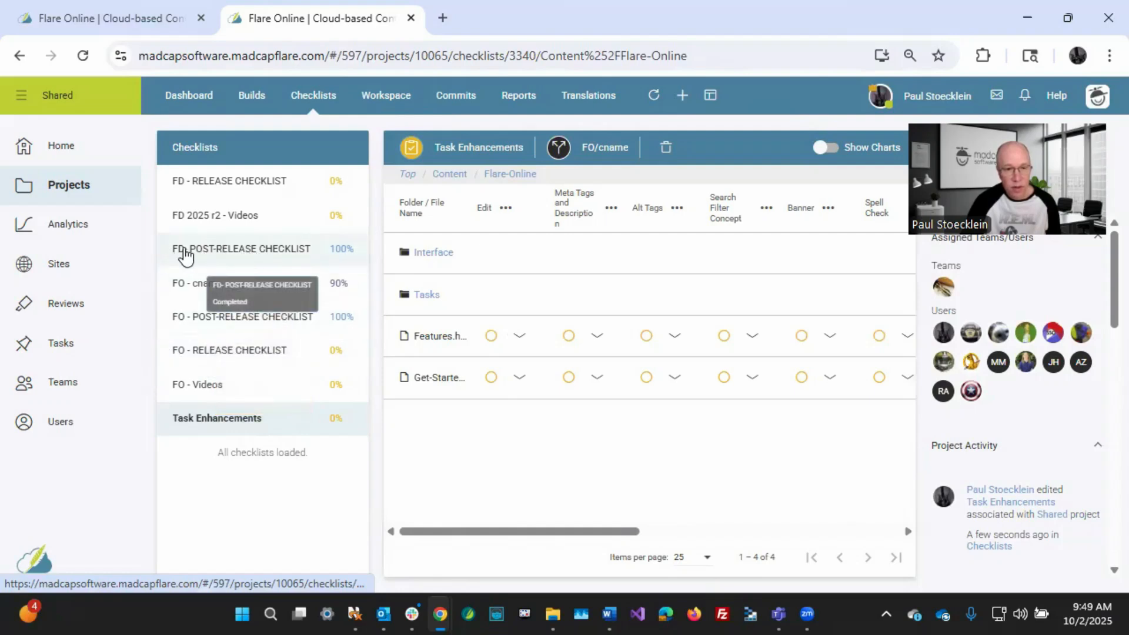
{"action": "left_click", "coordinate": [221, 181]}
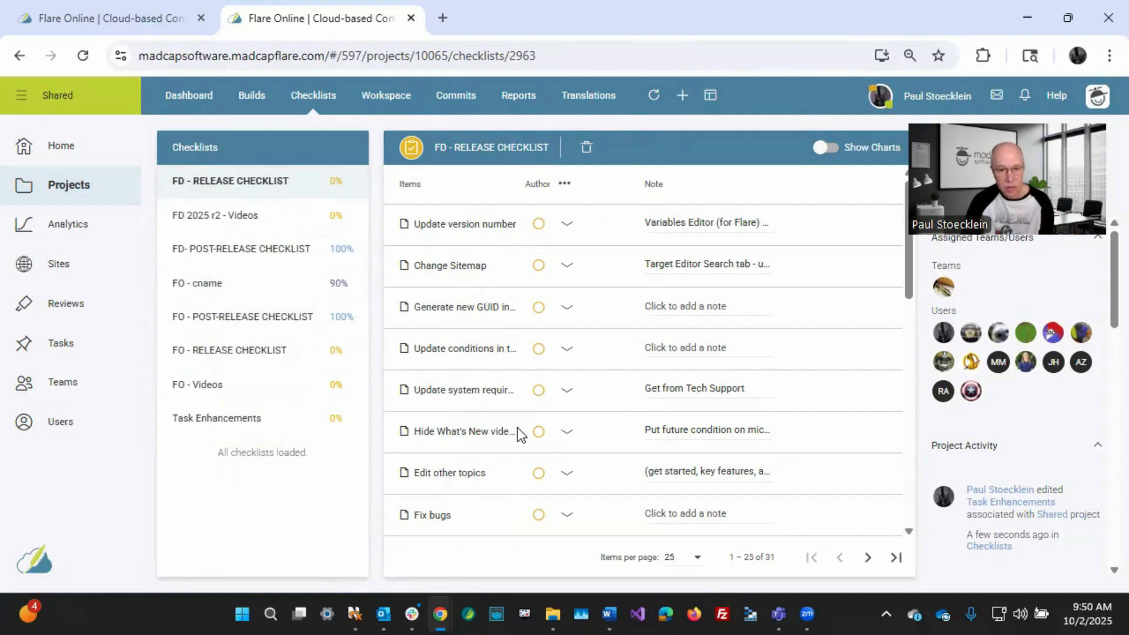
{"action": "scroll", "coordinate": [521, 511], "scroll_direction": "down", "scroll_amount": 5}
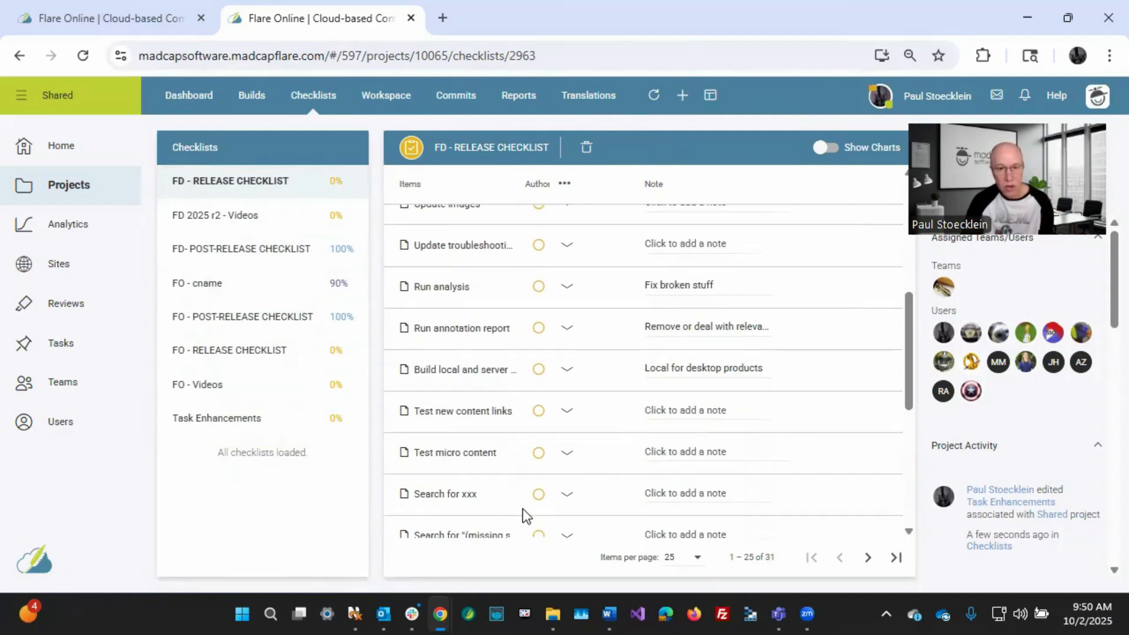
{"action": "scroll", "coordinate": [524, 509], "scroll_direction": "up", "scroll_amount": 1}
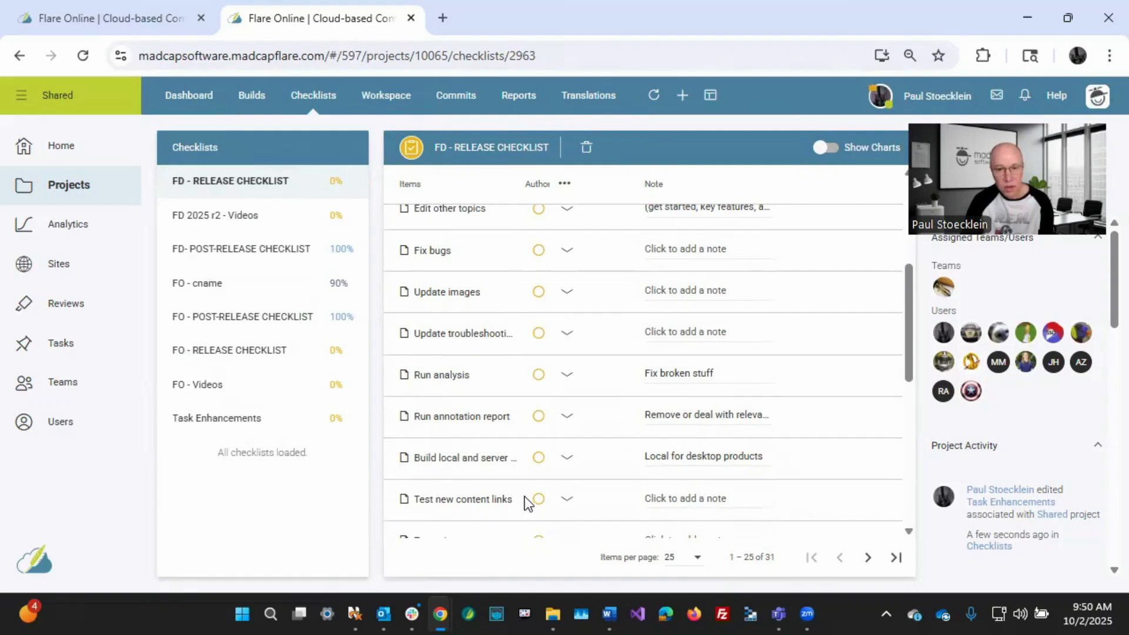
{"action": "scroll", "coordinate": [536, 517], "scroll_direction": "down", "scroll_amount": 6}
{"action": "scroll", "coordinate": [524, 488], "scroll_direction": "down", "scroll_amount": 1}
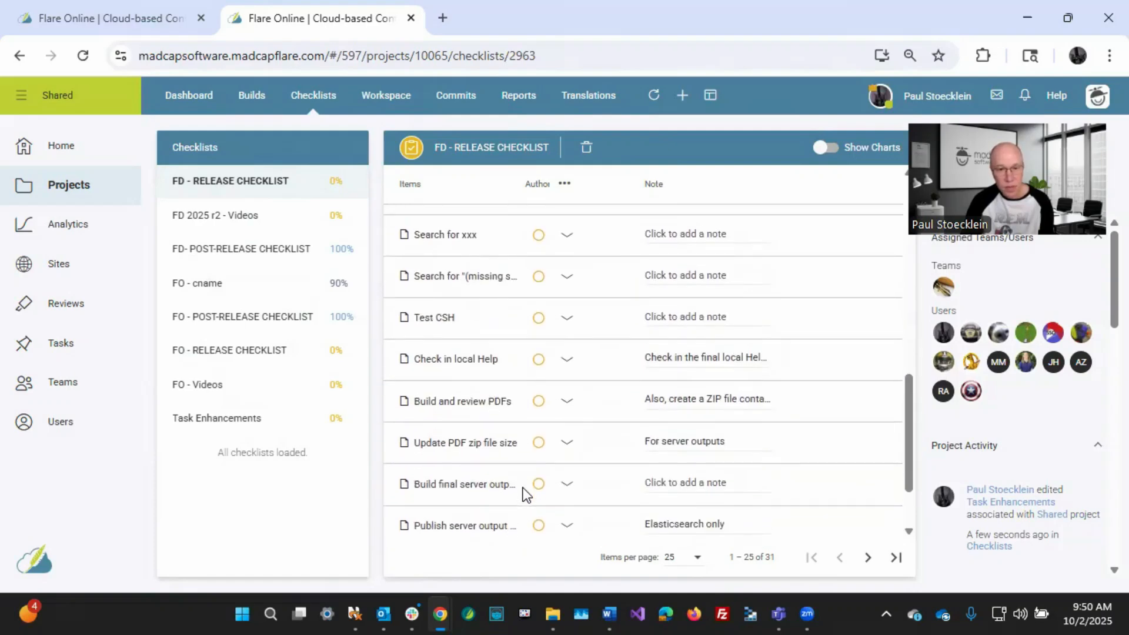
{"action": "scroll", "coordinate": [523, 488], "scroll_direction": "up", "scroll_amount": 2}
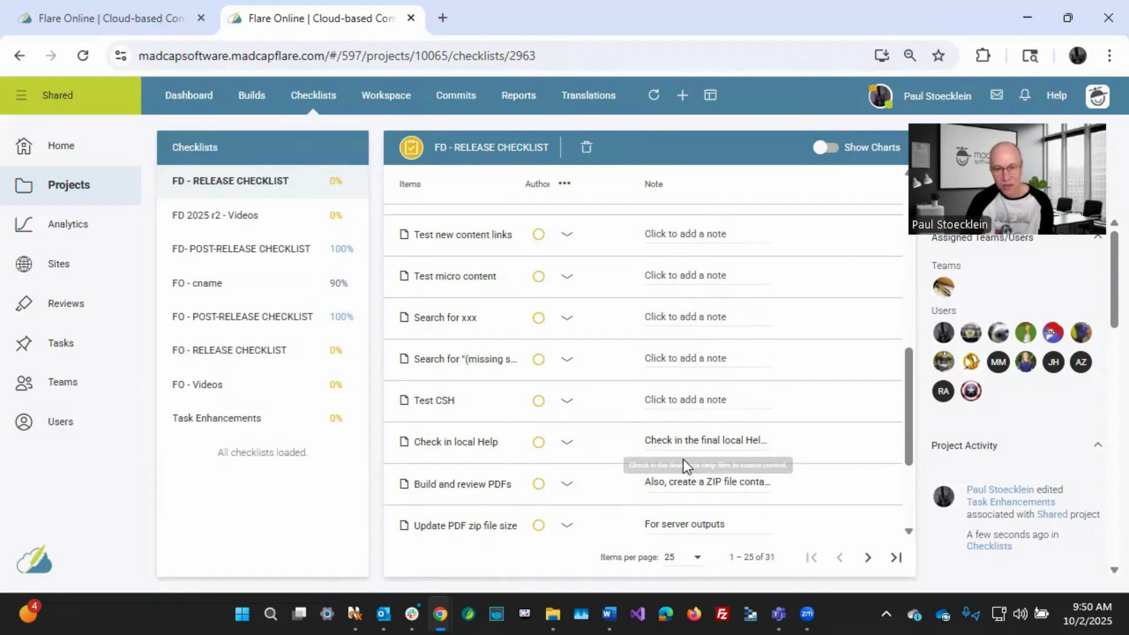
{"action": "scroll", "coordinate": [580, 460], "scroll_direction": "down", "scroll_amount": 3}
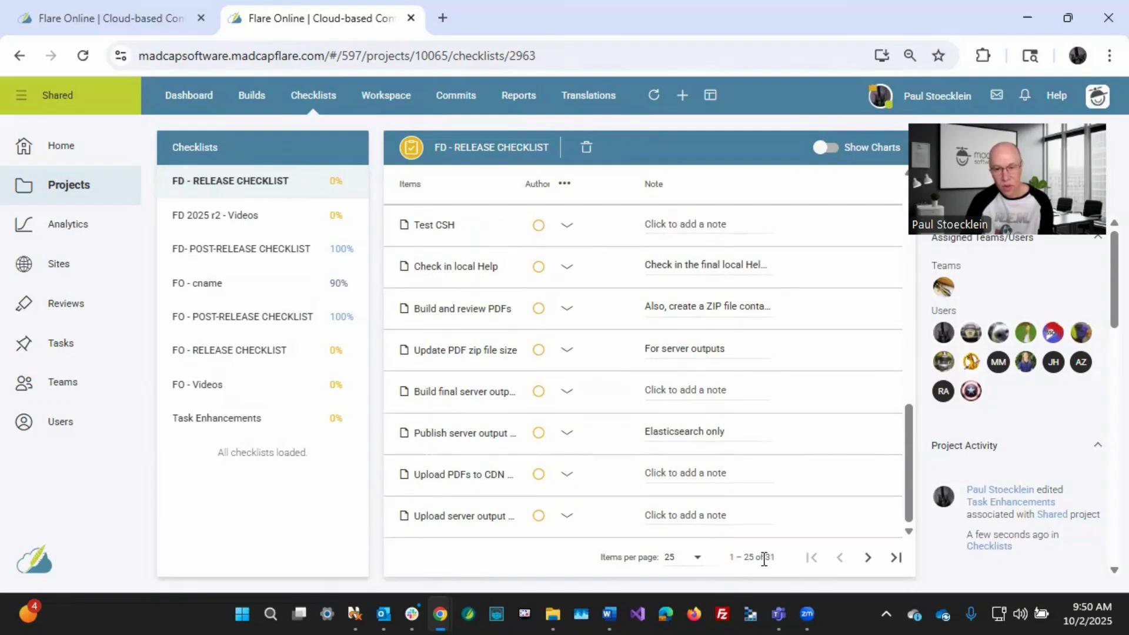
{"action": "left_click", "coordinate": [868, 557]}
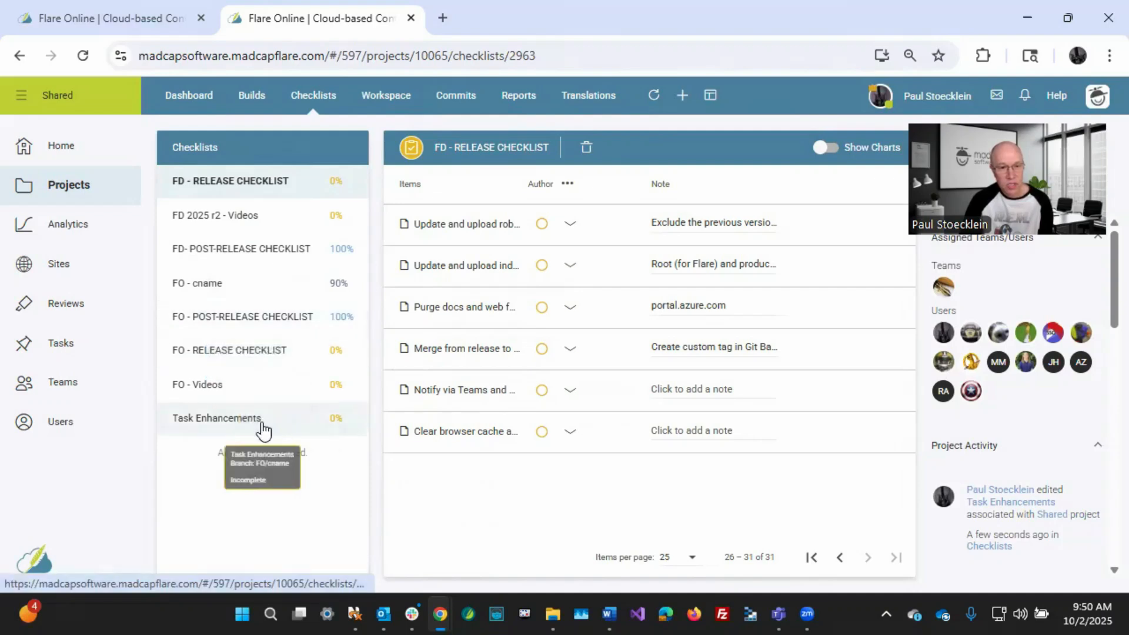
- View the FD- POST-RELEASE CHECKLIST items and look through all columns of the FO - Videos checklist
{"action": "left_click", "coordinate": [245, 258]}
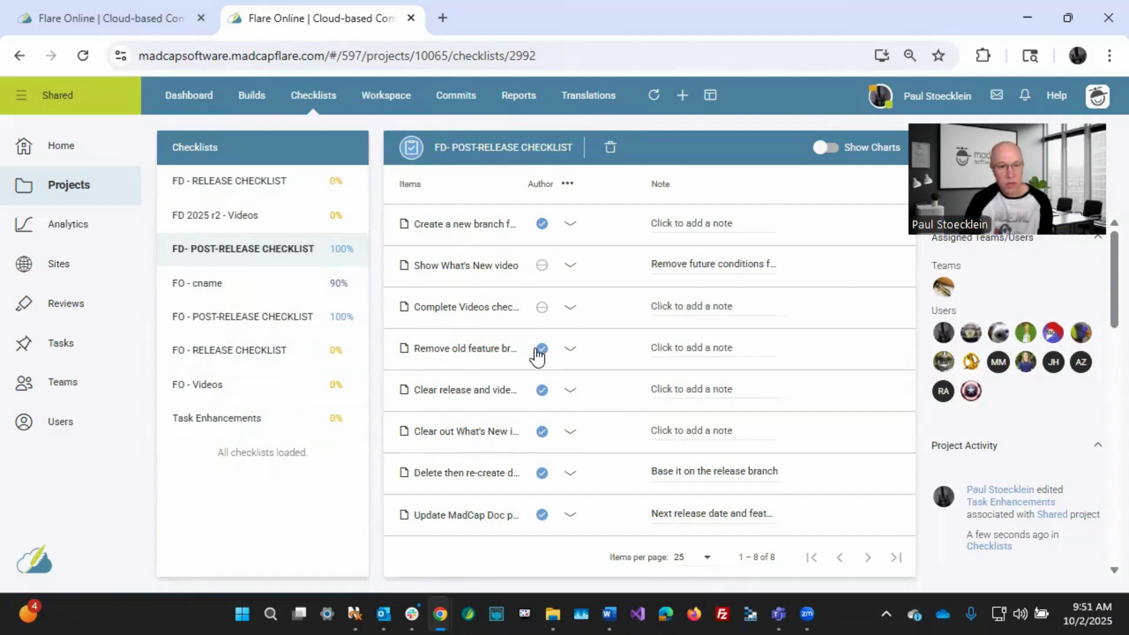
{"action": "left_click", "coordinate": [219, 397]}
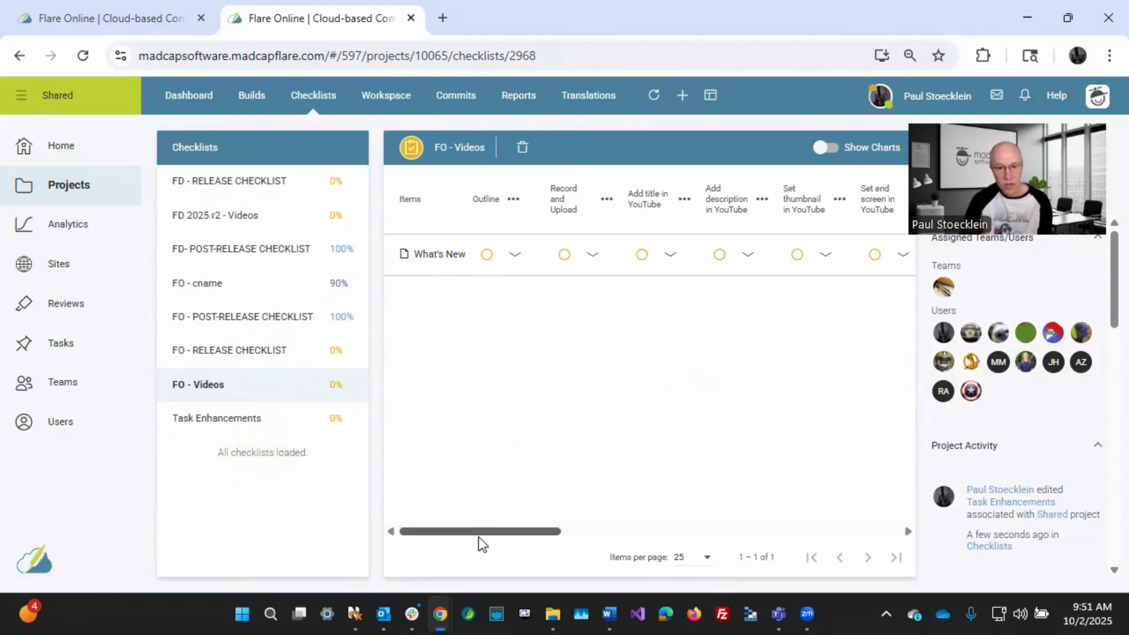
{"action": "left_click_drag", "start_coordinate": [494, 531], "coordinate": [457, 531]}
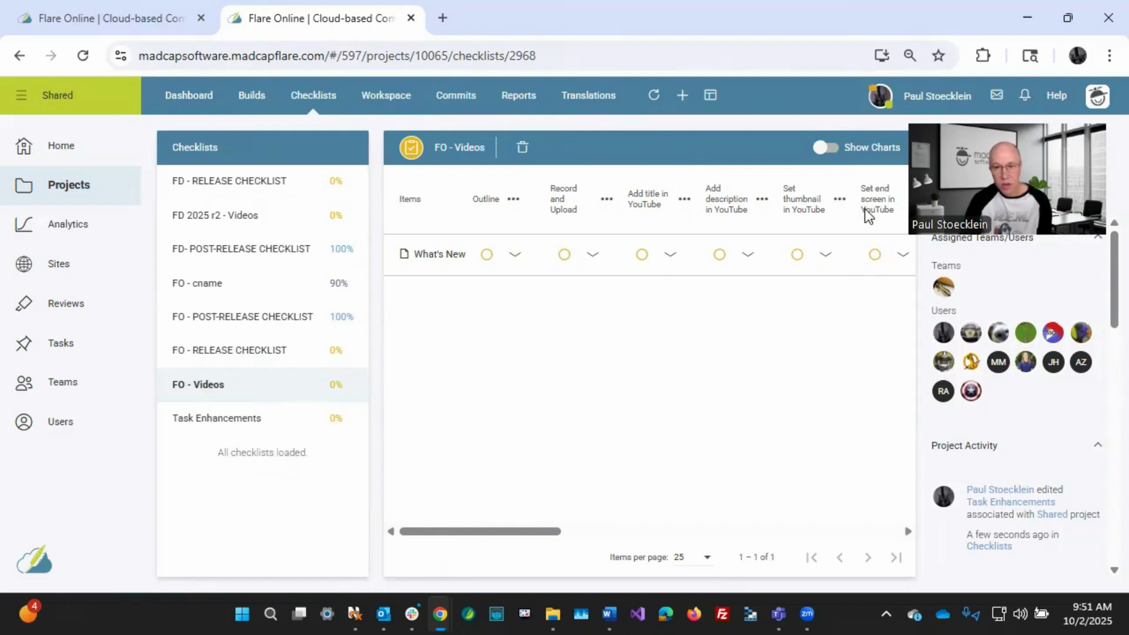
{"action": "left_click_drag", "start_coordinate": [504, 533], "coordinate": [640, 535]}
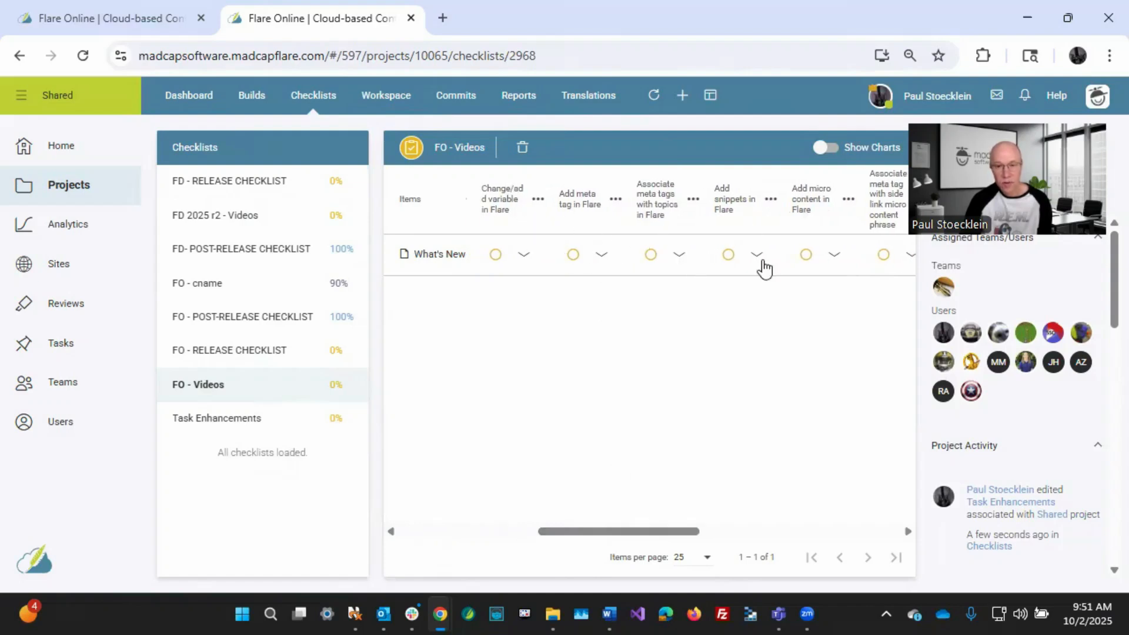
{"action": "left_click_drag", "start_coordinate": [650, 539], "coordinate": [768, 547]}
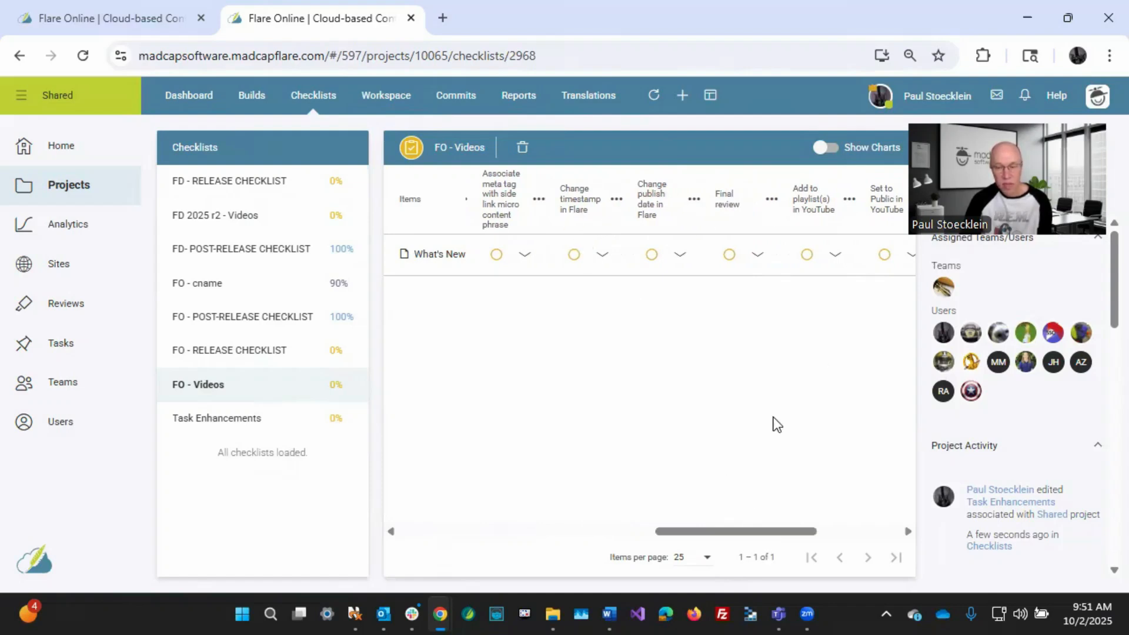
{"action": "left_click_drag", "start_coordinate": [715, 536], "coordinate": [786, 546]}
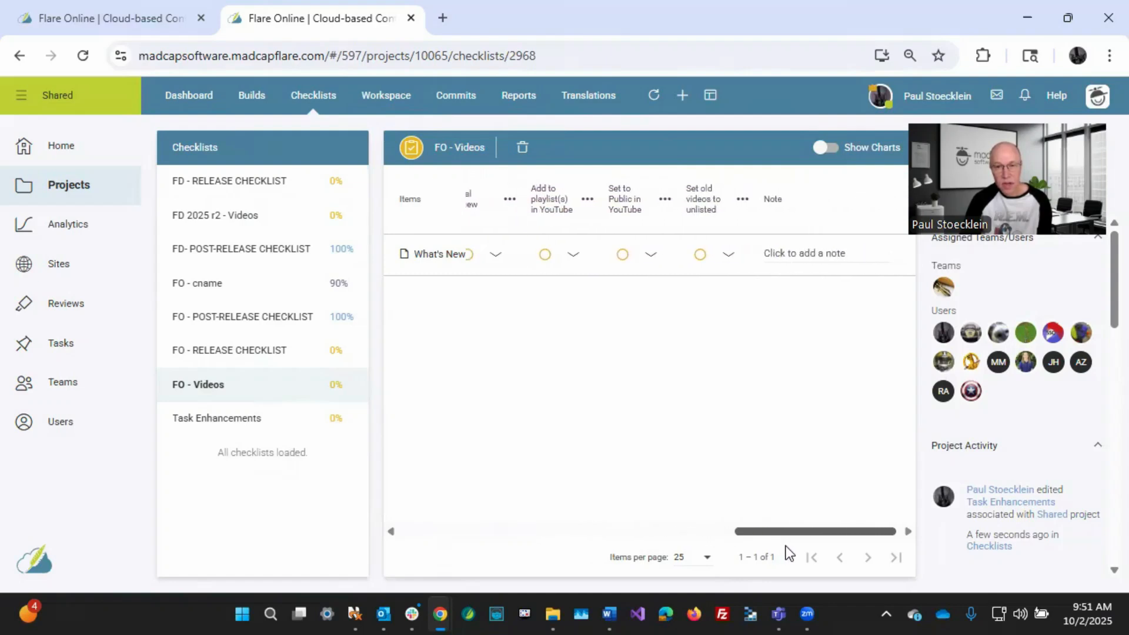
{"action": "left_click_drag", "start_coordinate": [786, 545], "coordinate": [429, 538]}
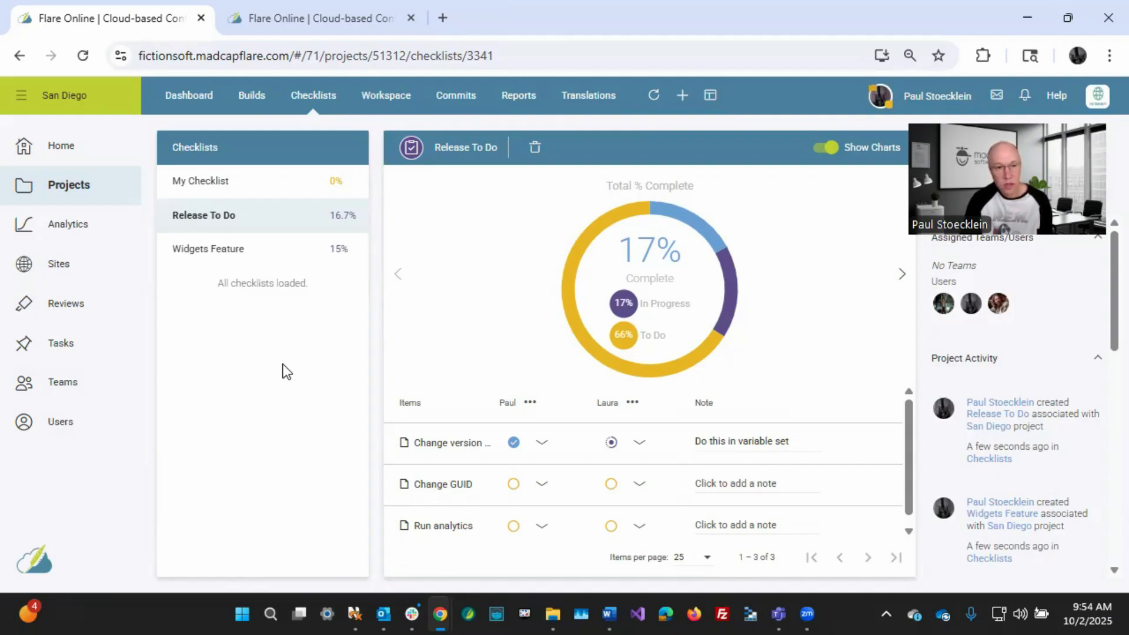
- Open the checklist templates and examine the settings of To Do and Topics, plus the columns of the Topics template
{"action": "left_click", "coordinate": [710, 98]}
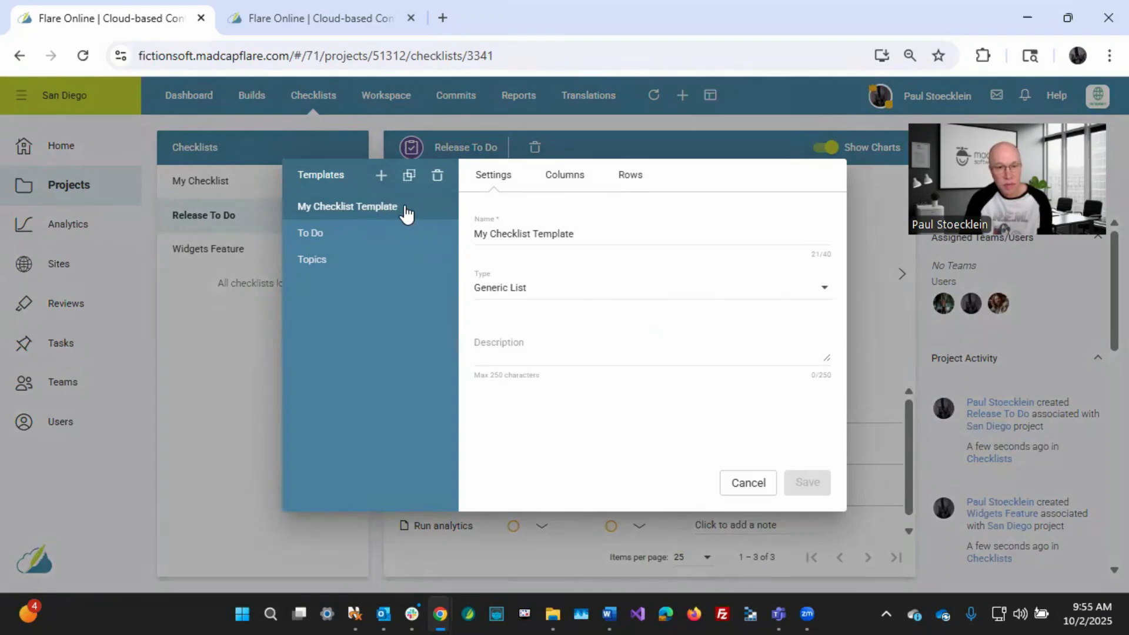
{"action": "left_click", "coordinate": [326, 240]}
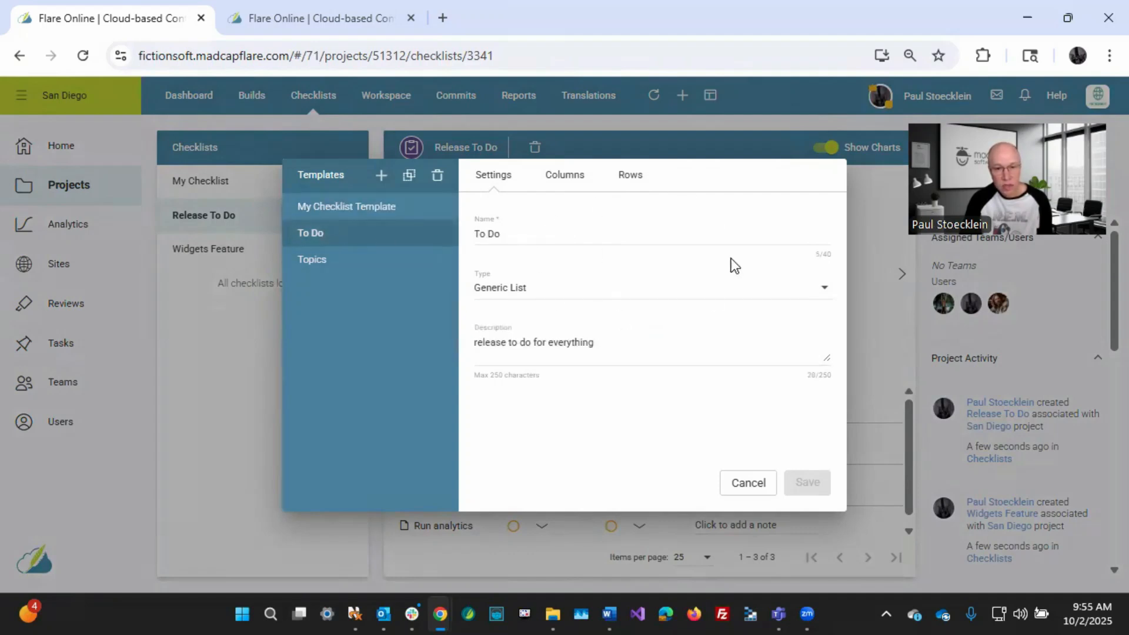
{"action": "left_click", "coordinate": [307, 268]}
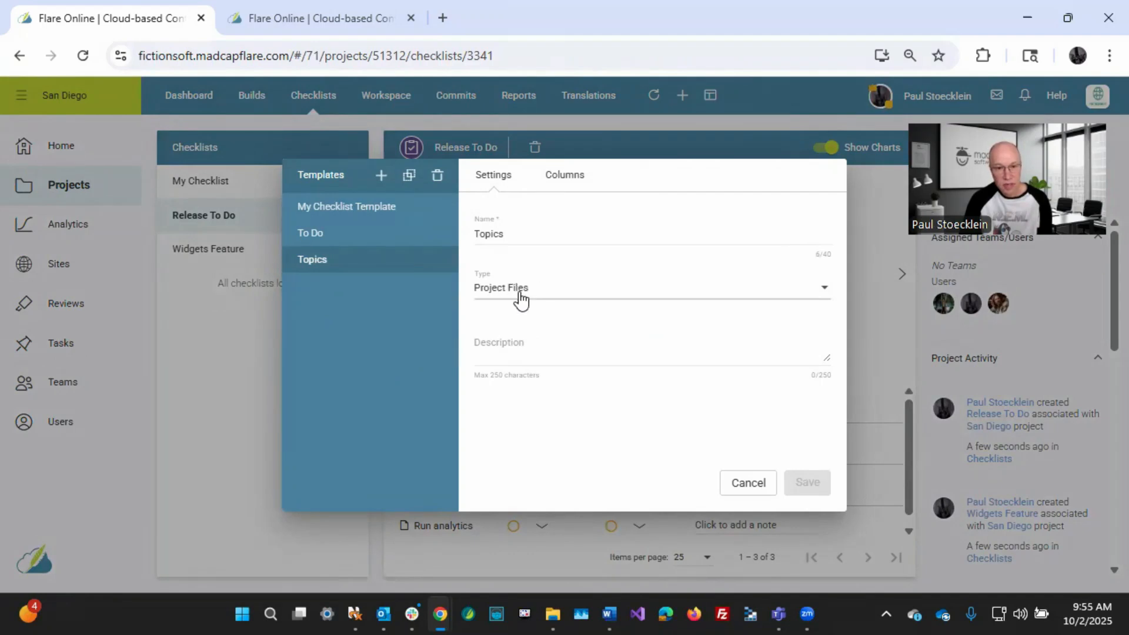
{"action": "left_click", "coordinate": [560, 183]}
{"action": "scroll", "coordinate": [522, 279], "scroll_direction": "down", "scroll_amount": 1}
{"action": "scroll", "coordinate": [523, 276], "scroll_direction": "up", "scroll_amount": 1}
{"action": "scroll", "coordinate": [529, 298], "scroll_direction": "down", "scroll_amount": 1}
{"action": "scroll", "coordinate": [535, 326], "scroll_direction": "up", "scroll_amount": 1}
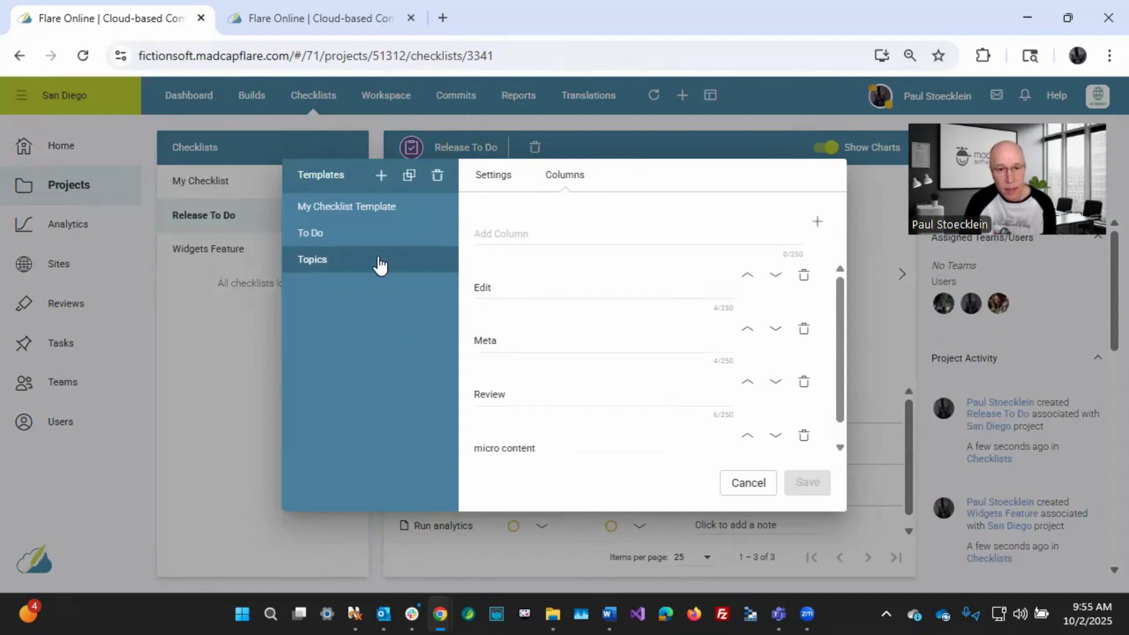
- Examine the To Do template's settings, columns and rows, and the rows and settings of My Checklist Template
{"action": "left_click", "coordinate": [354, 239]}
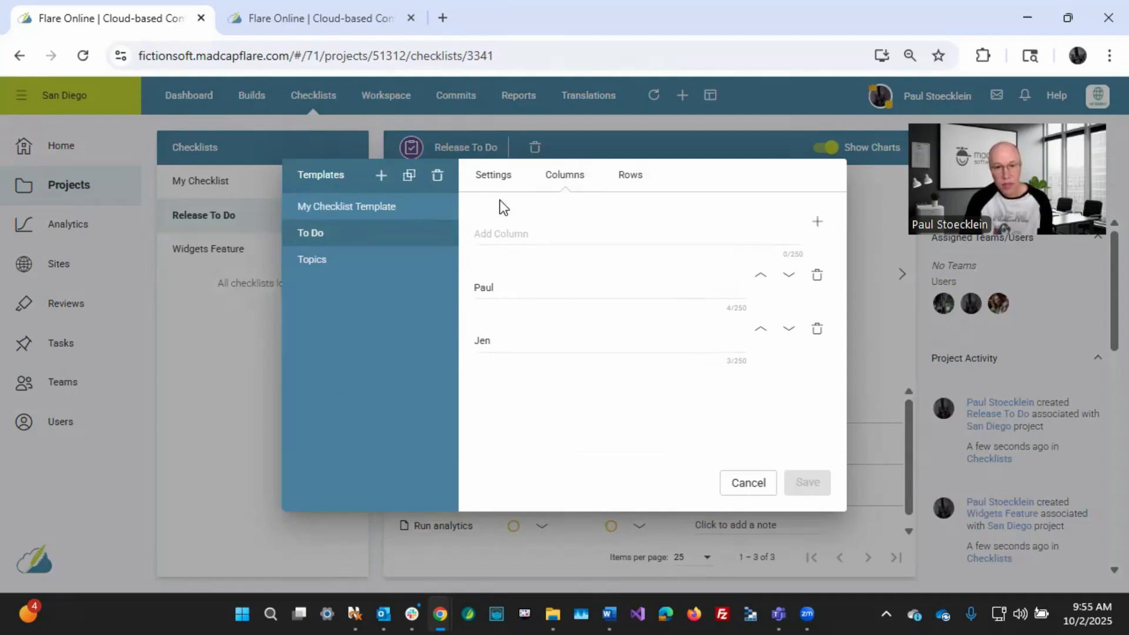
{"action": "left_click", "coordinate": [505, 176]}
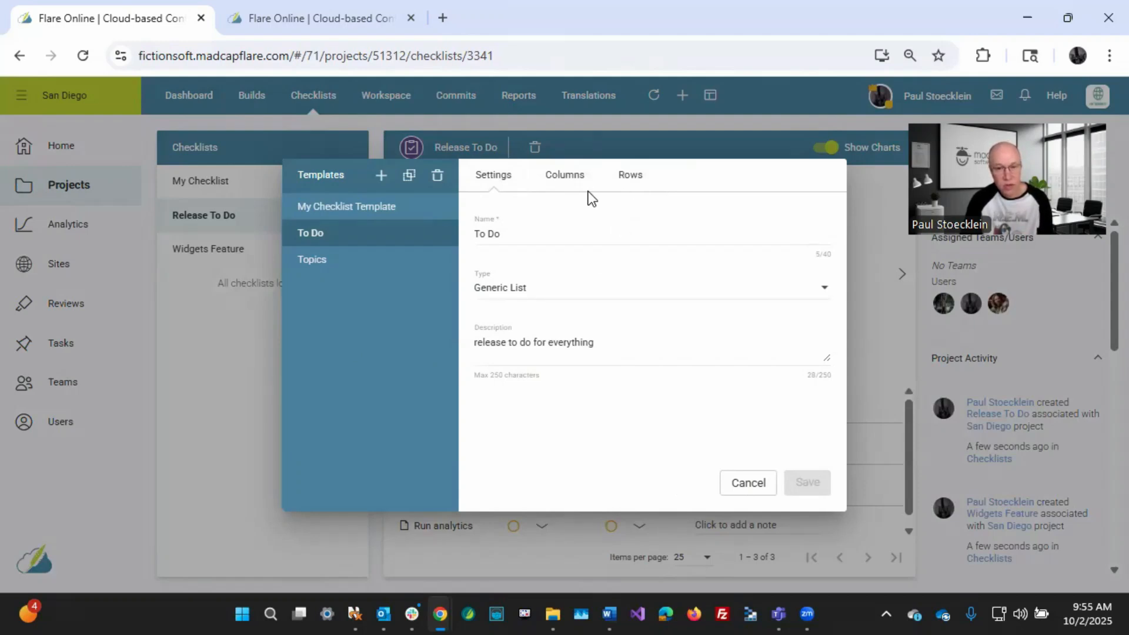
{"action": "left_click", "coordinate": [554, 182]}
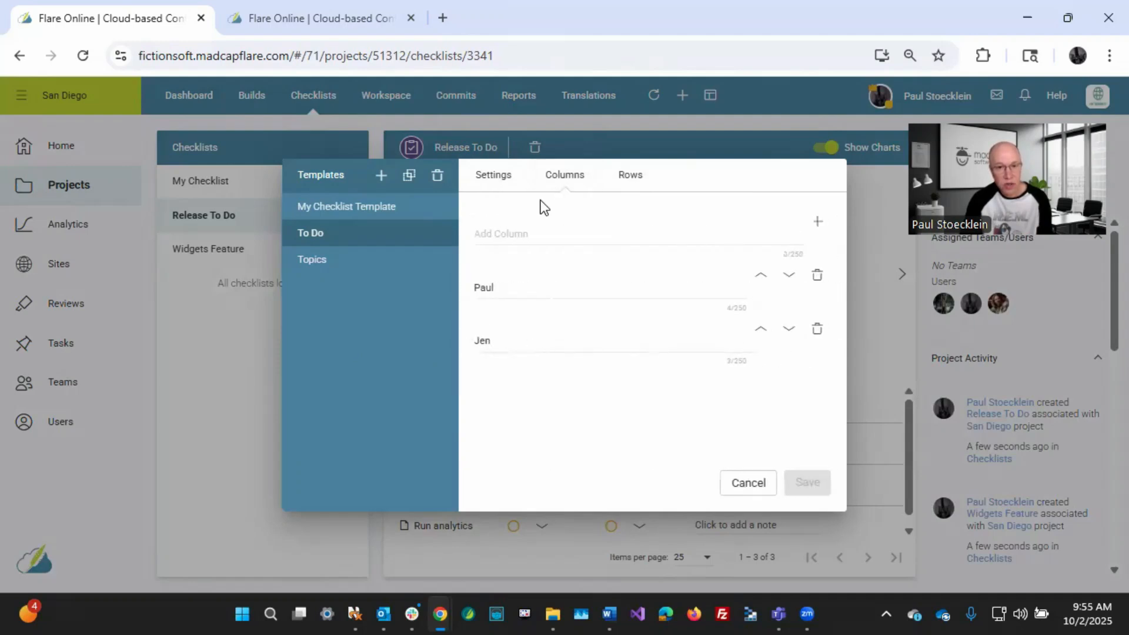
{"action": "left_click", "coordinate": [637, 182]}
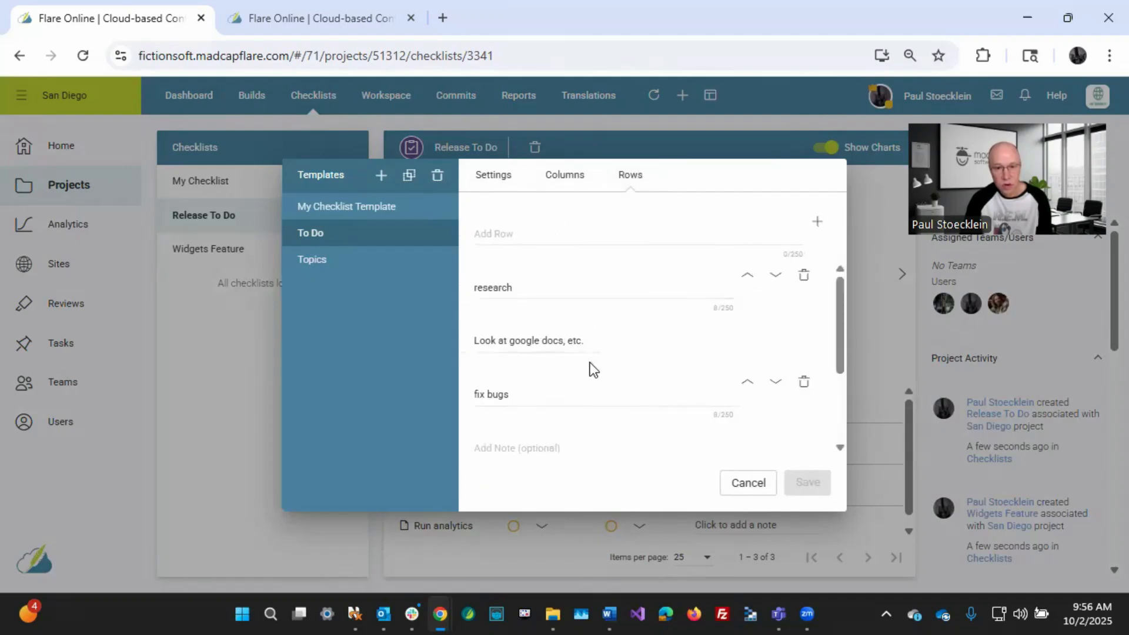
{"action": "scroll", "coordinate": [617, 396], "scroll_direction": "down", "scroll_amount": 2}
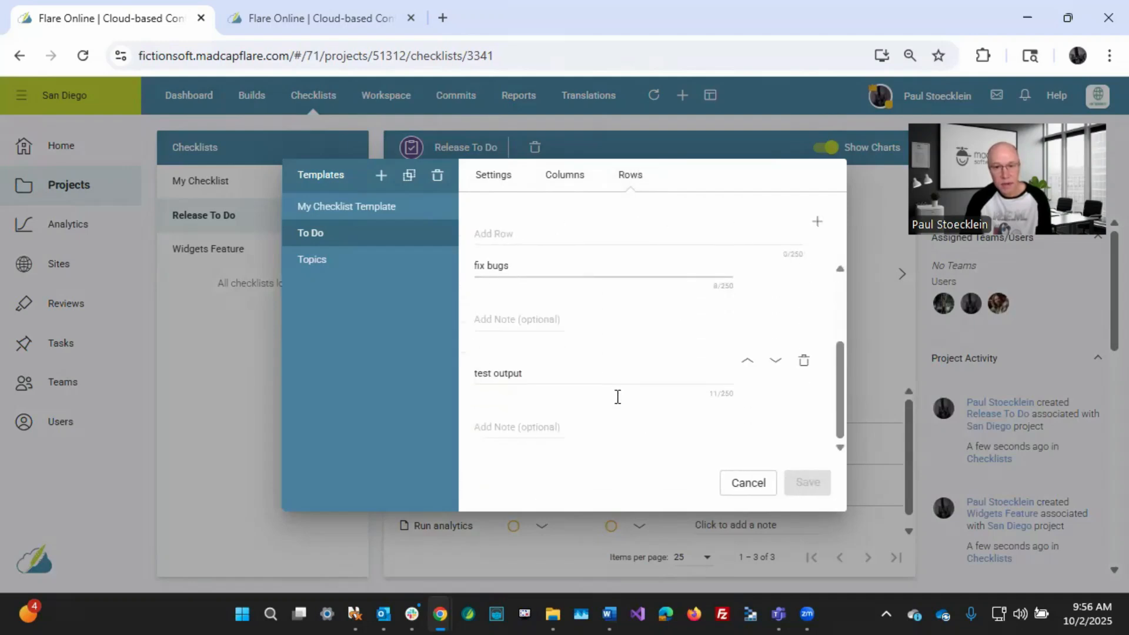
{"action": "scroll", "coordinate": [617, 397], "scroll_direction": "up", "scroll_amount": 2}
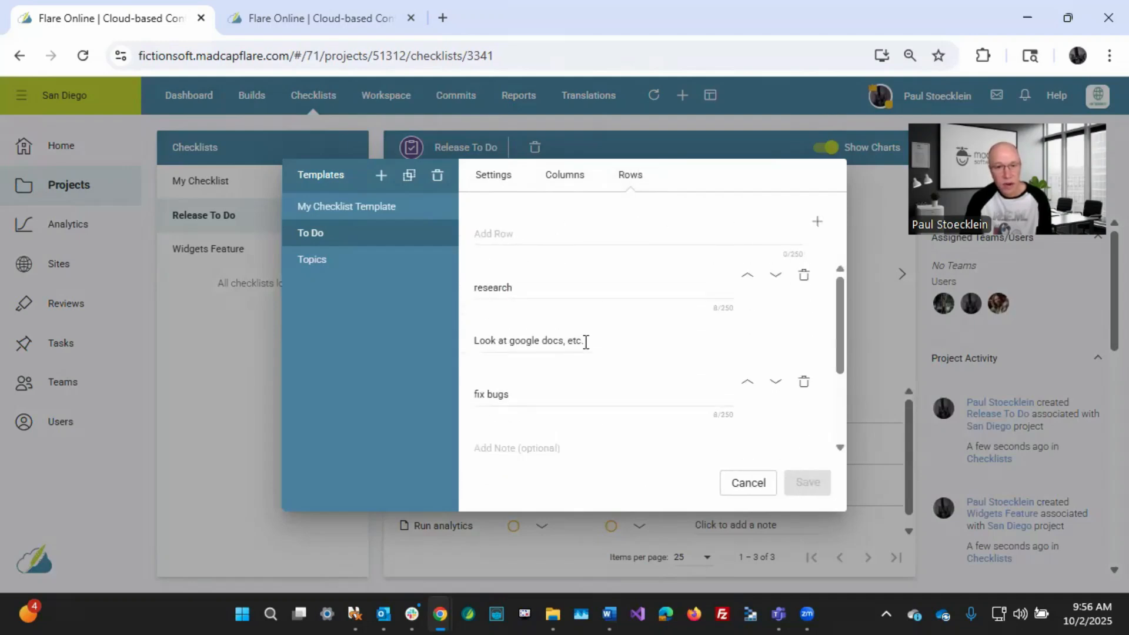
{"action": "left_click", "coordinate": [383, 210]}
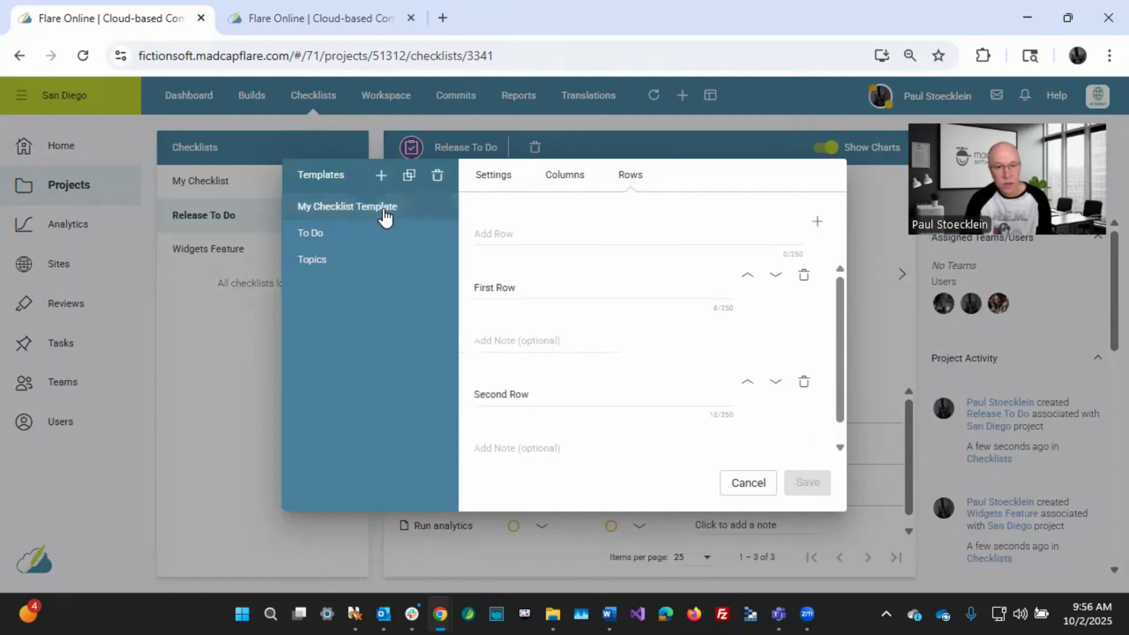
{"action": "left_click", "coordinate": [496, 176]}
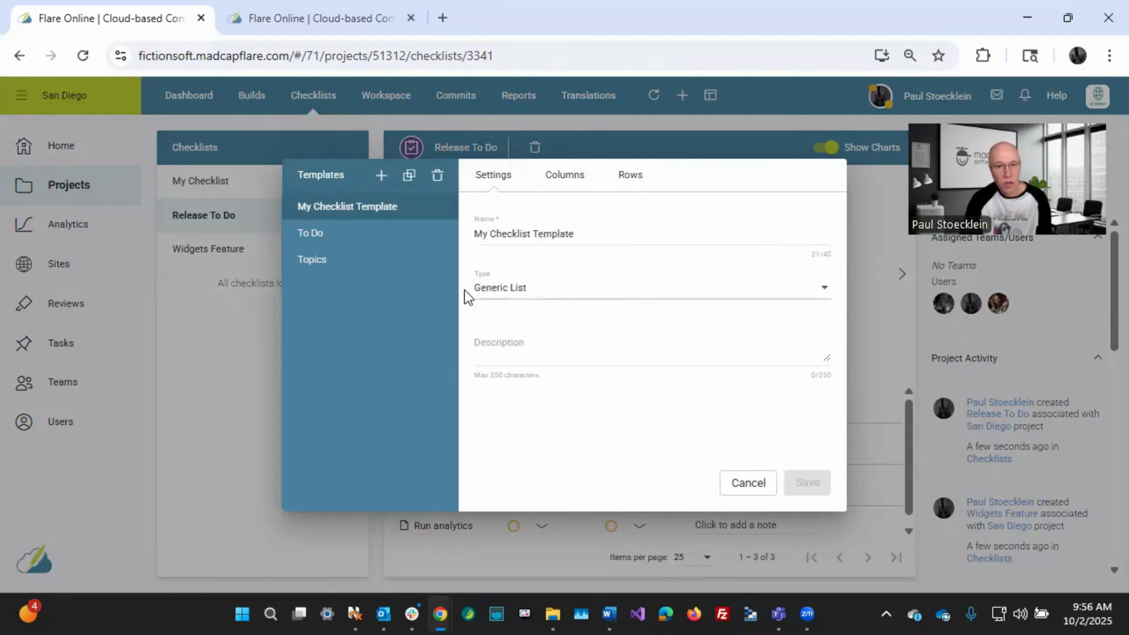
- Start a new checklist template named "Brand new template" with the type Project Files
{"action": "left_click", "coordinate": [380, 177]}
{"action": "left_click", "coordinate": [369, 220]}
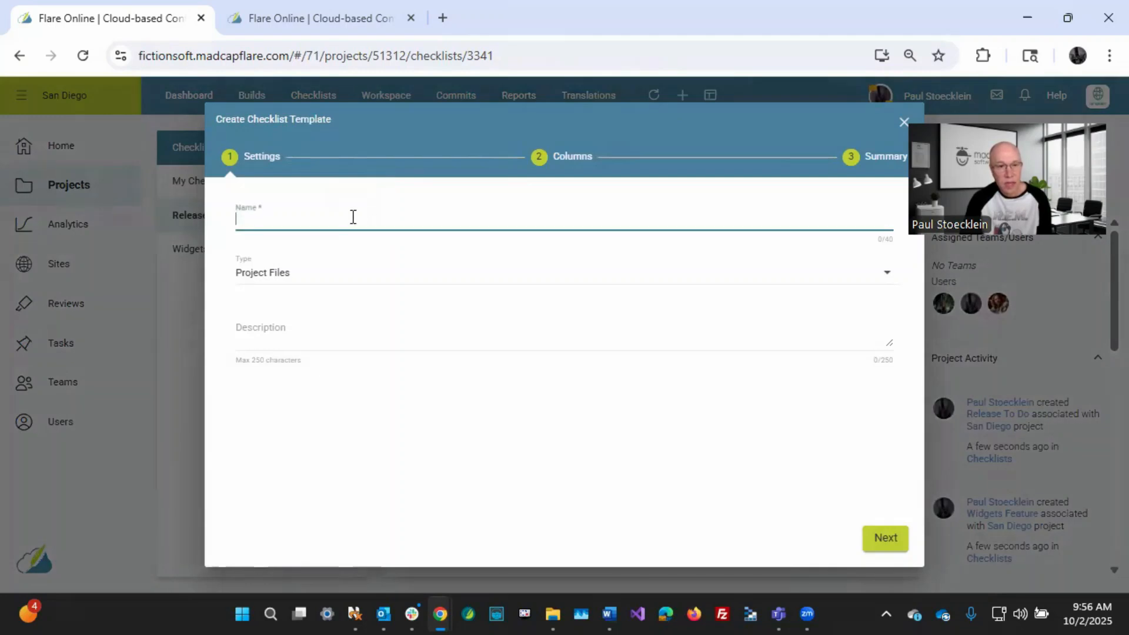
{"action": "type", "text": "B"}
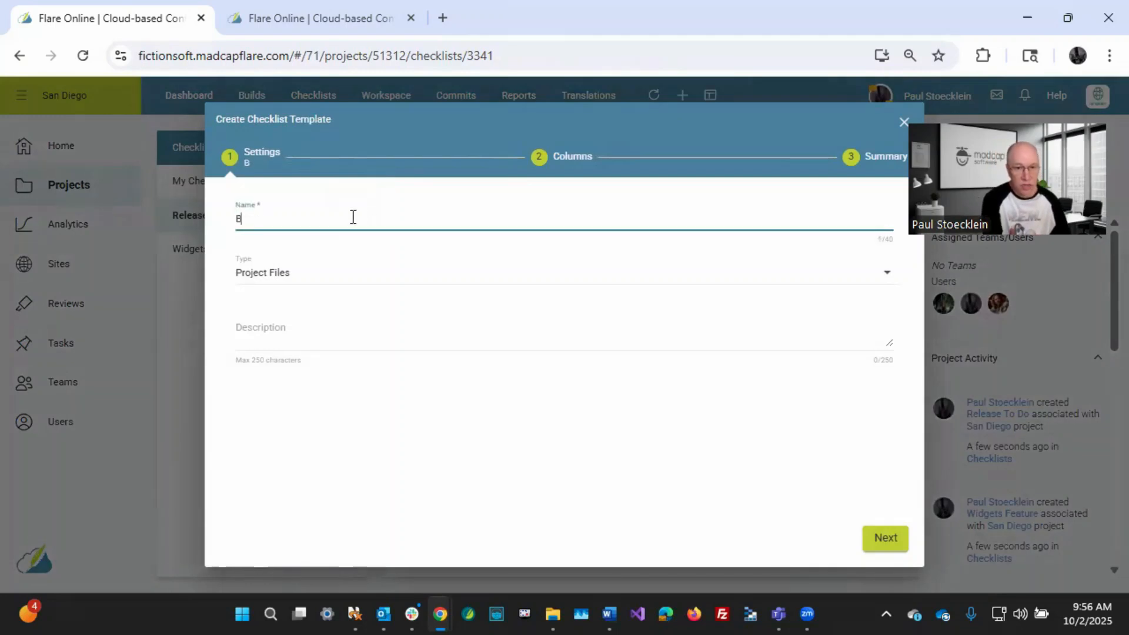
{"action": "type", "text": "rand new t"}
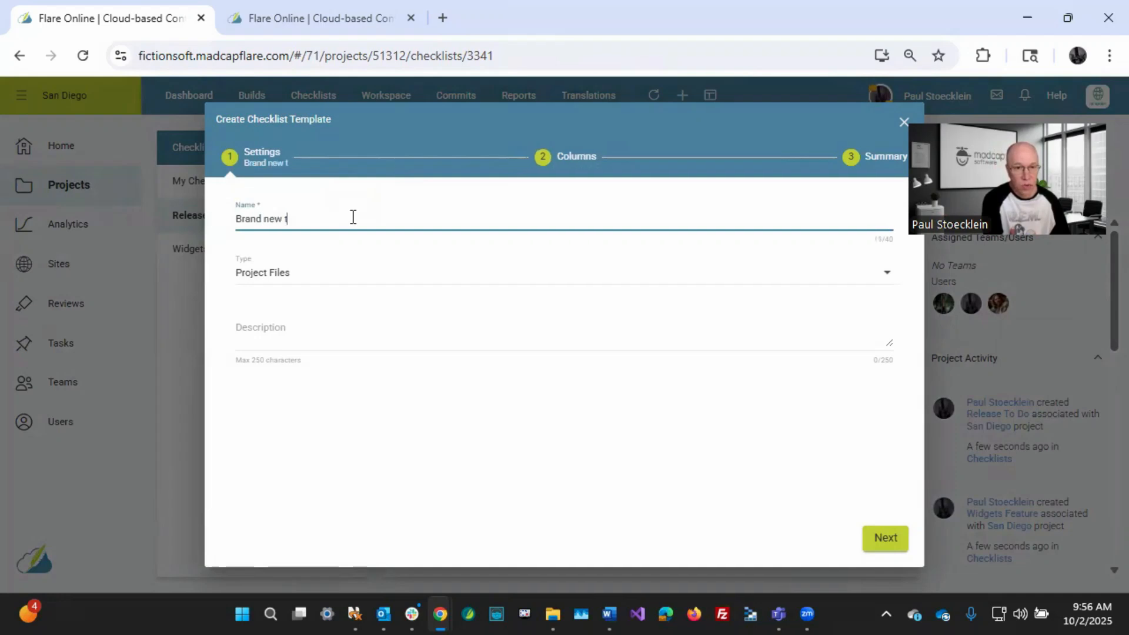
{"action": "type", "text": "emplate"}
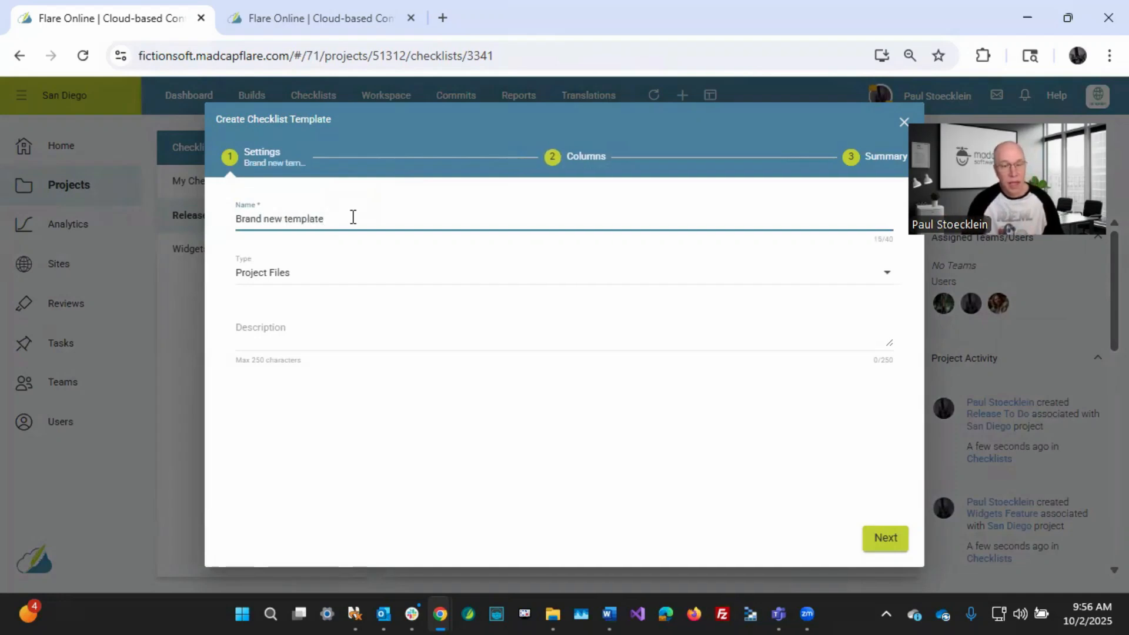
{"action": "left_click", "coordinate": [298, 270]}
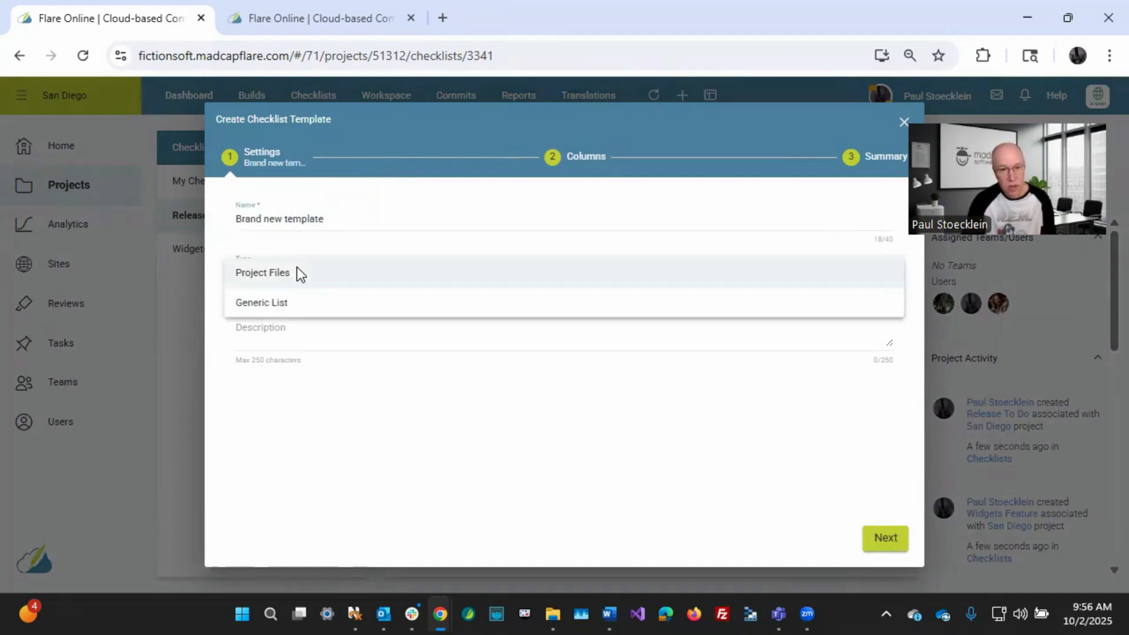
{"action": "left_click", "coordinate": [297, 271]}
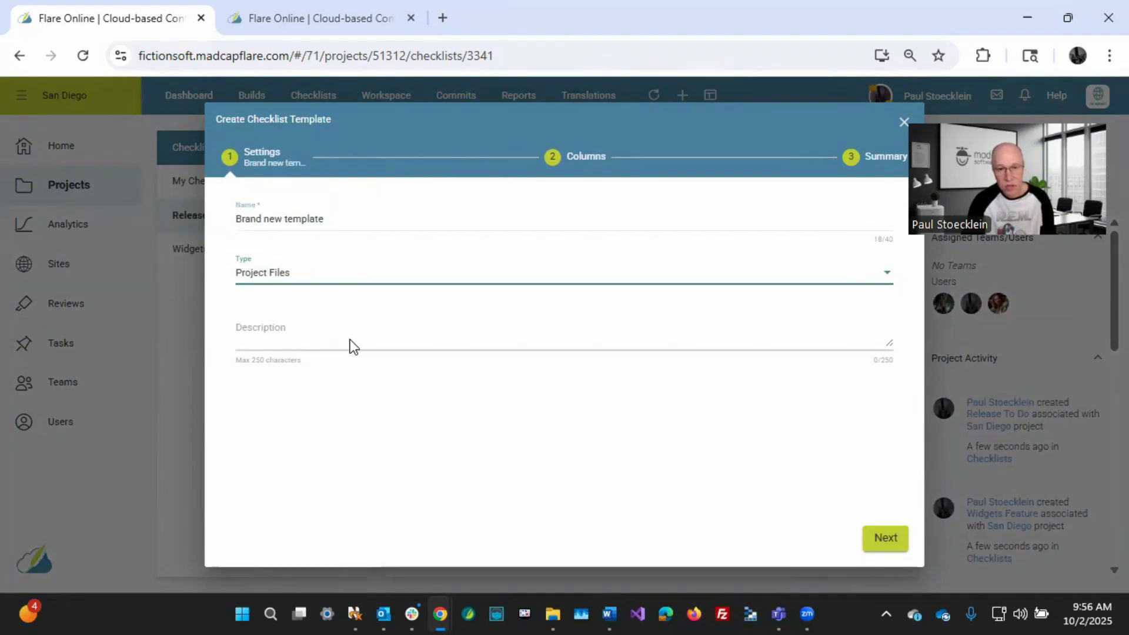
{"action": "left_click", "coordinate": [881, 538]}
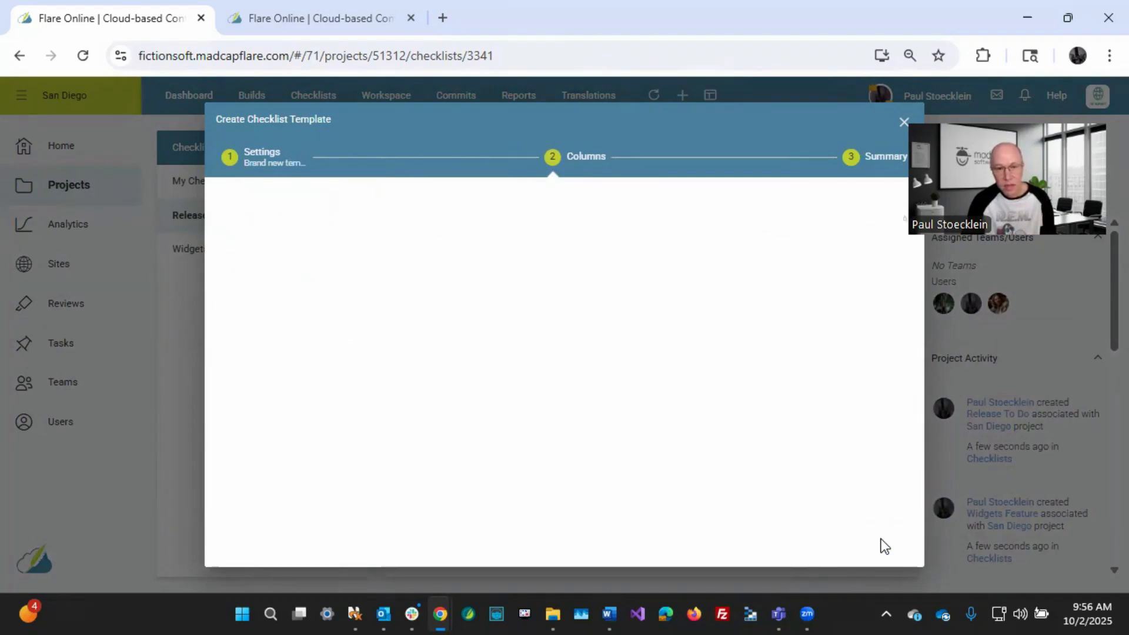
- Add the columns "Column 1" and "Column 2" and create the checklist template
{"action": "left_click", "coordinate": [308, 215]}
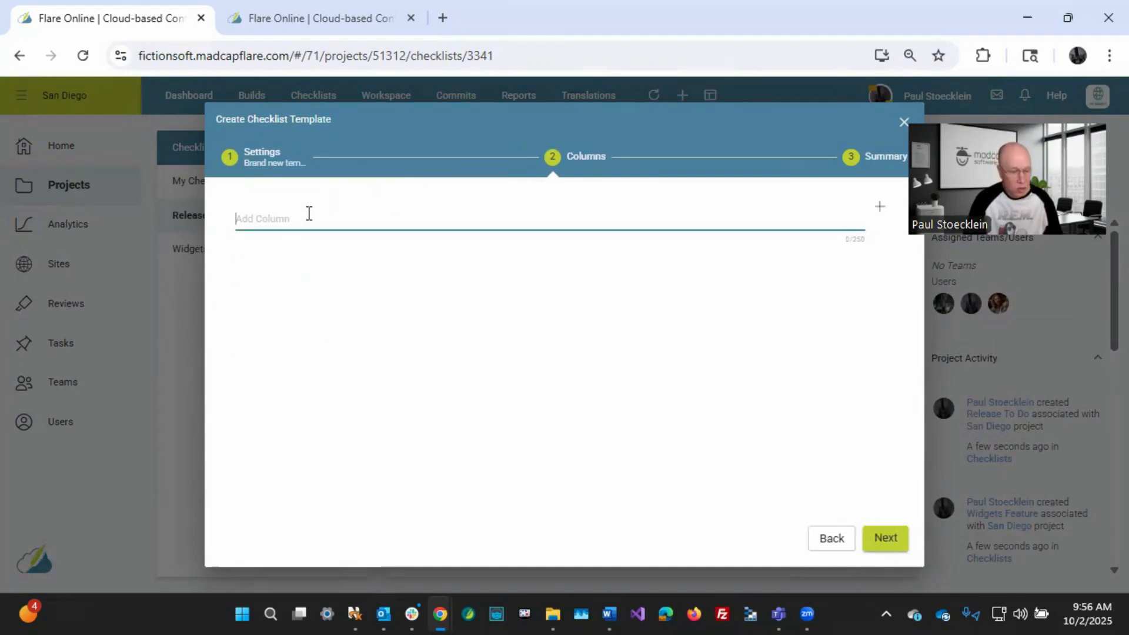
{"action": "type", "text": "Column"}
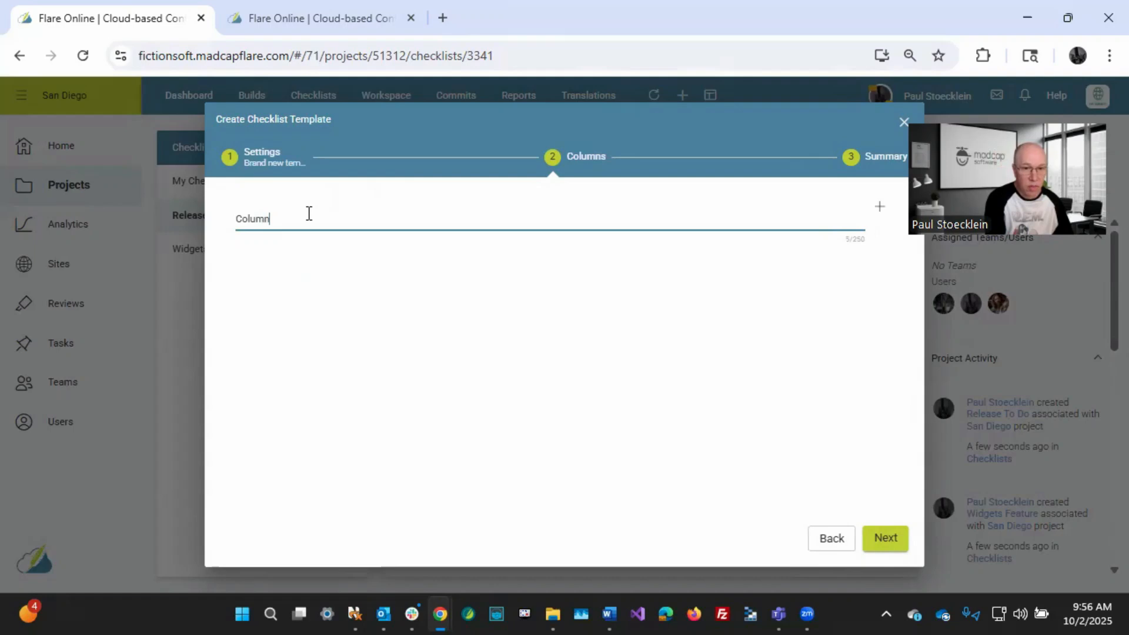
{"action": "type", "text": " 1"}
{"action": "key", "text": "Return"}
{"action": "type", "text": "Column"}
{"action": "key", "text": "Return"}
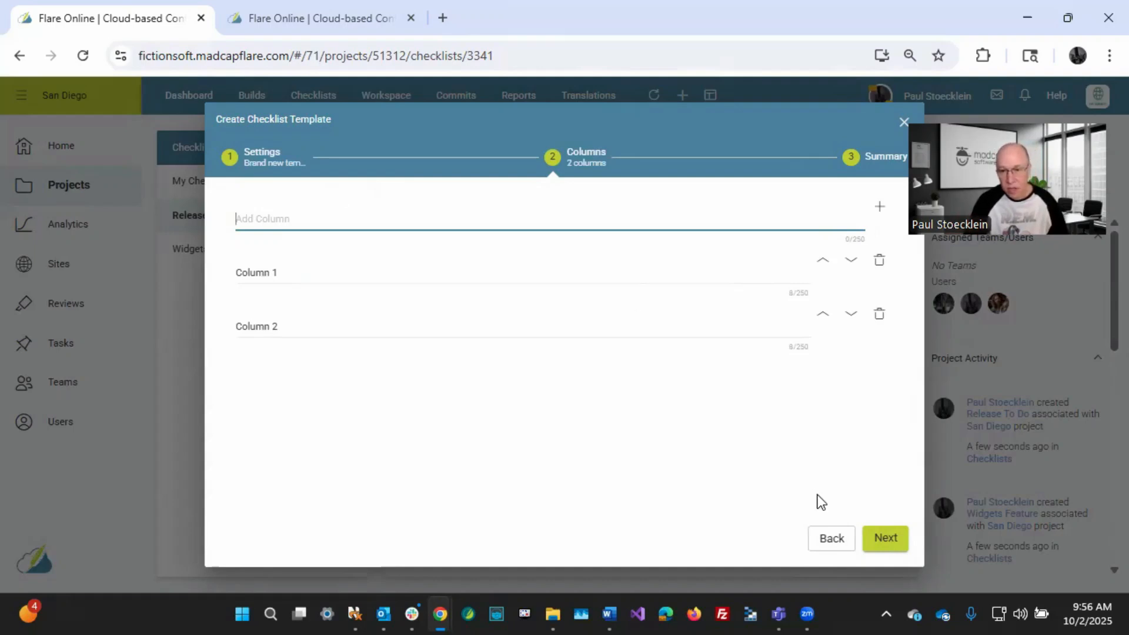
{"action": "left_click", "coordinate": [880, 537]}
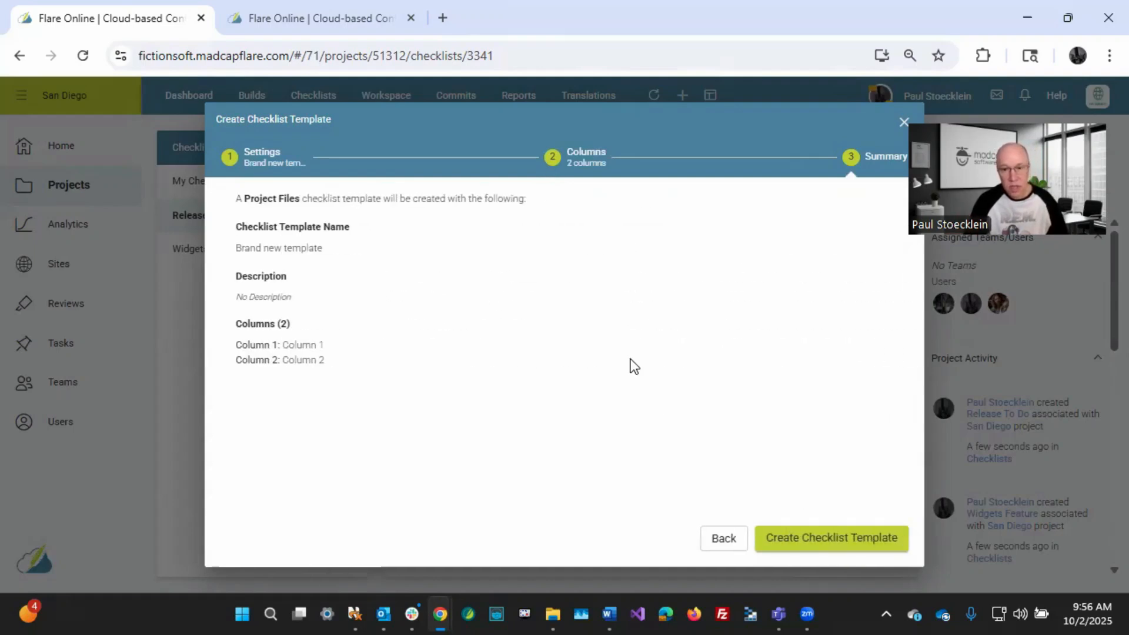
{"action": "left_click", "coordinate": [810, 539]}
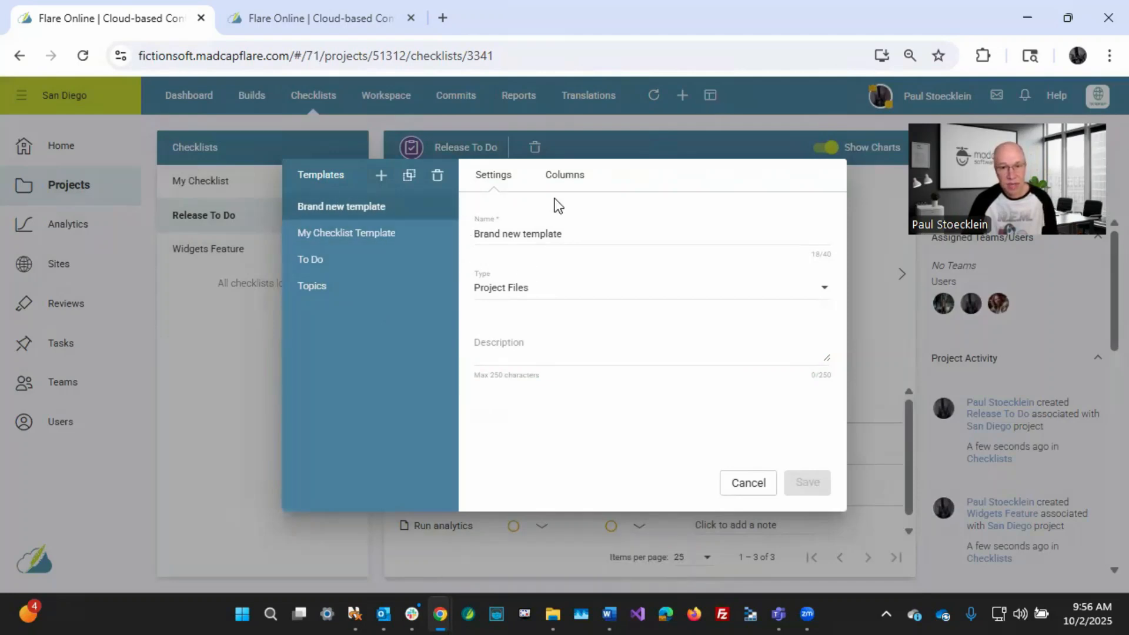
- Review the columns and settings of Brand new template and close the template manager
{"action": "left_click", "coordinate": [564, 175]}
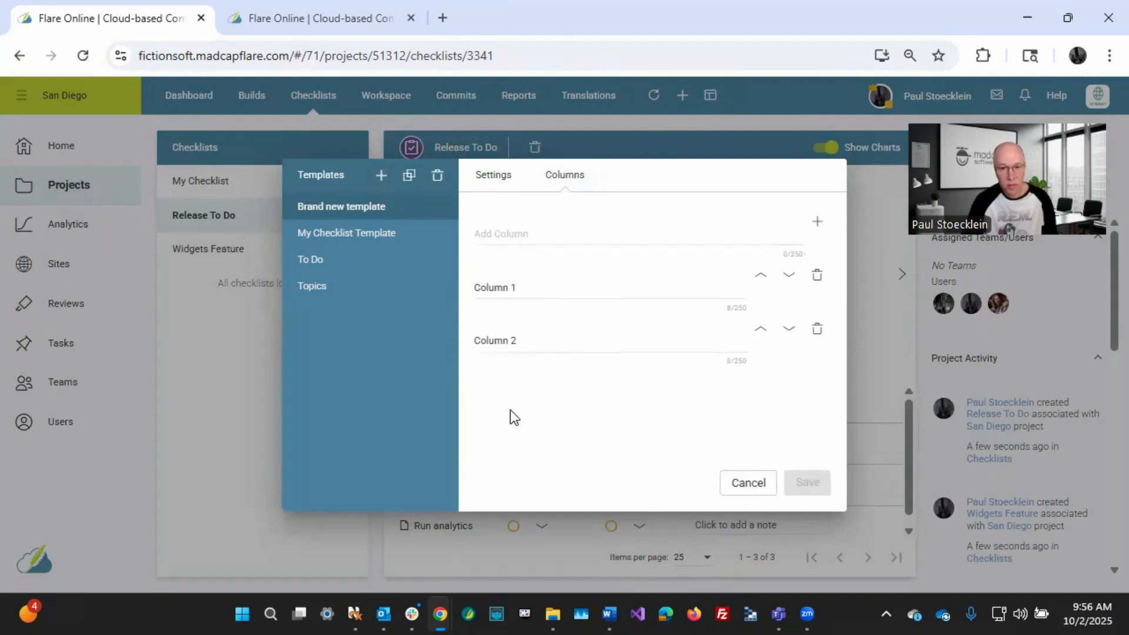
{"action": "left_click", "coordinate": [494, 180]}
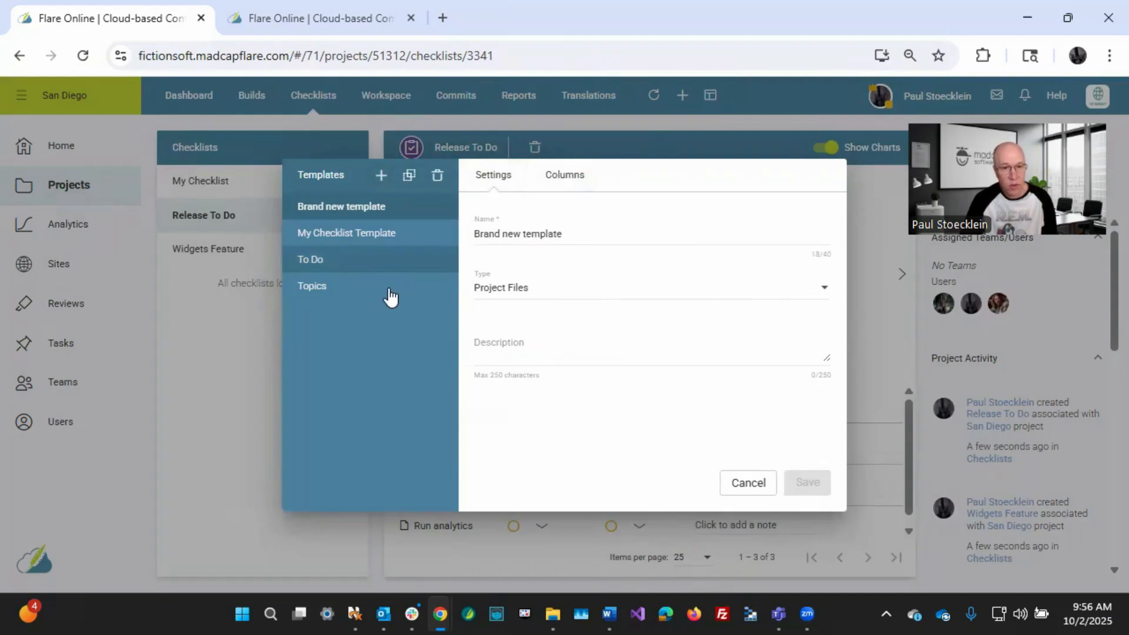
{"action": "left_click", "coordinate": [748, 483]}
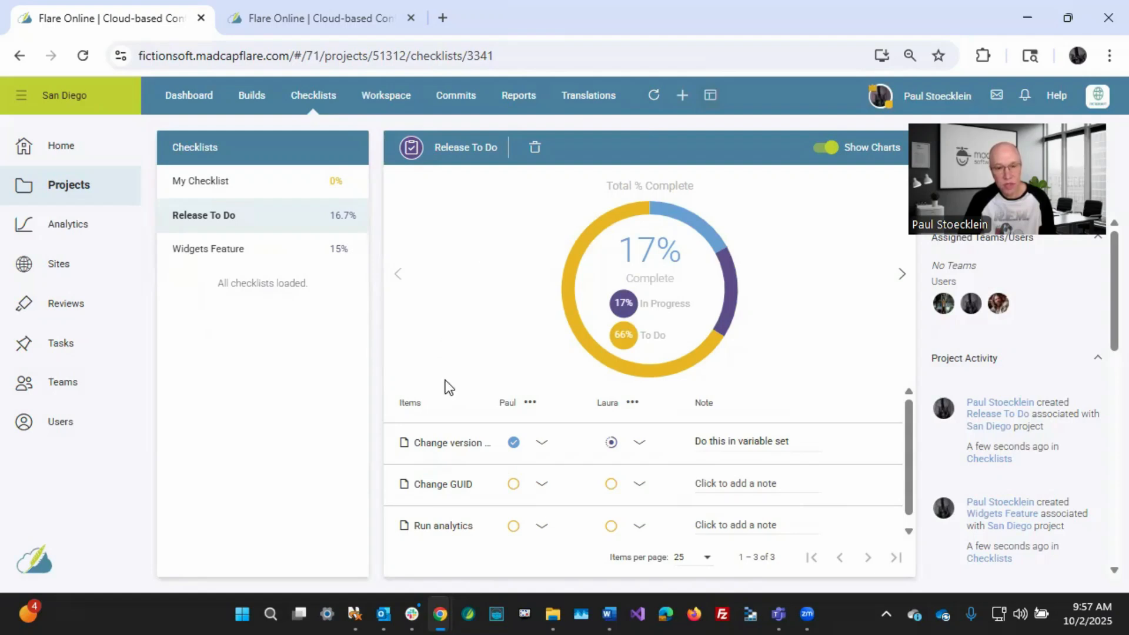
- View the Widgets Feature checklist, and review the Release To Do checklist's overview, settings, columns and rows in its profile
{"action": "left_click", "coordinate": [230, 249]}
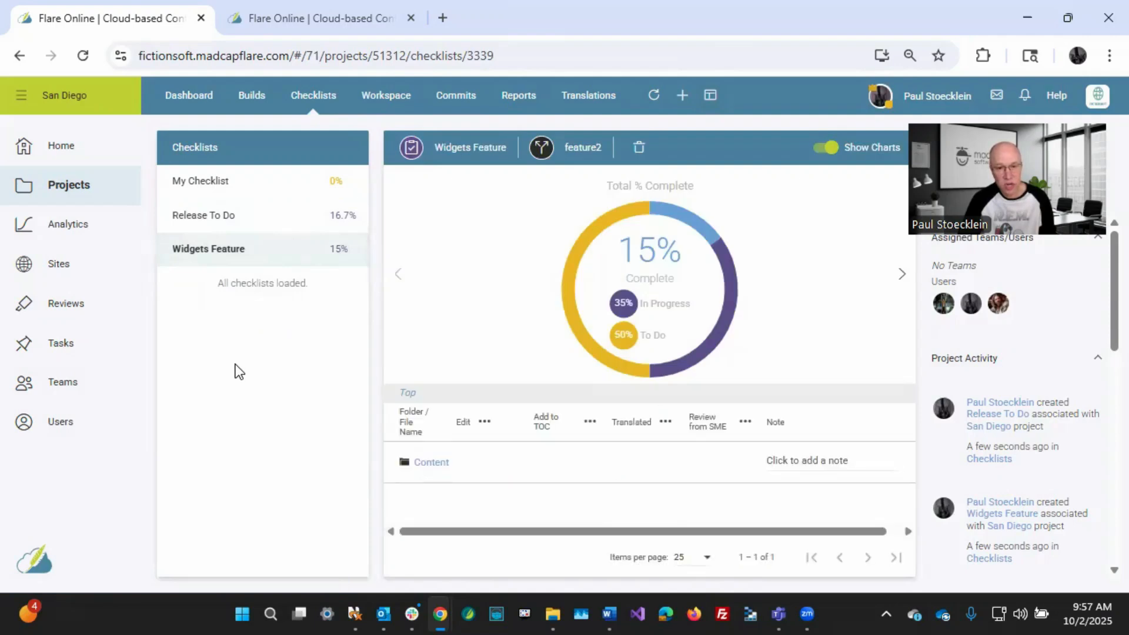
{"action": "left_click", "coordinate": [219, 222]}
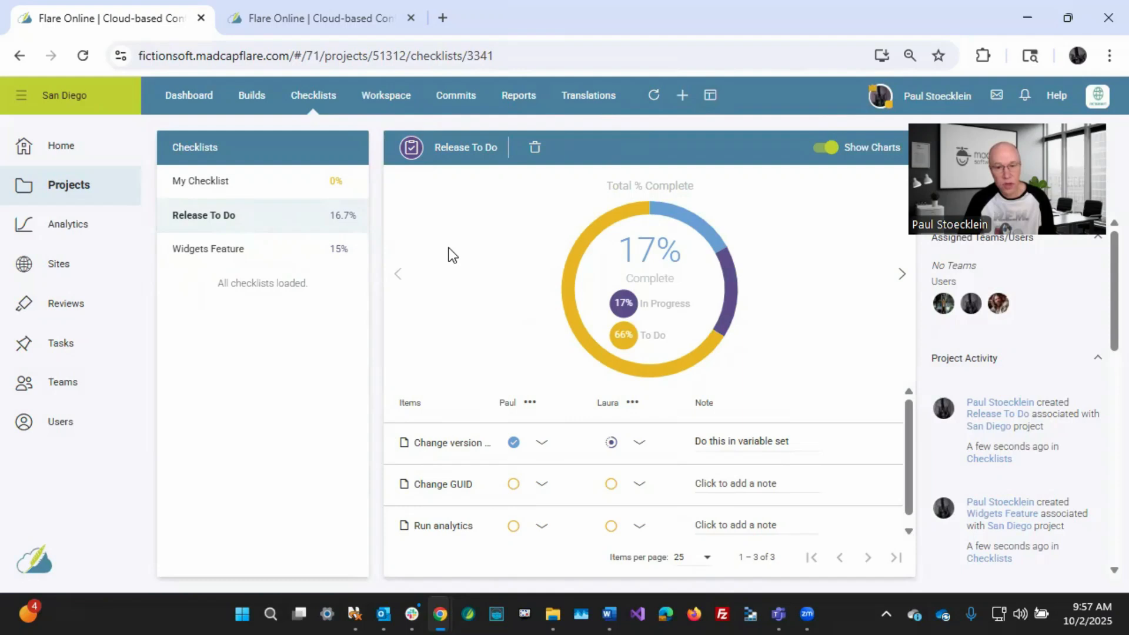
{"action": "left_click", "coordinate": [411, 149]}
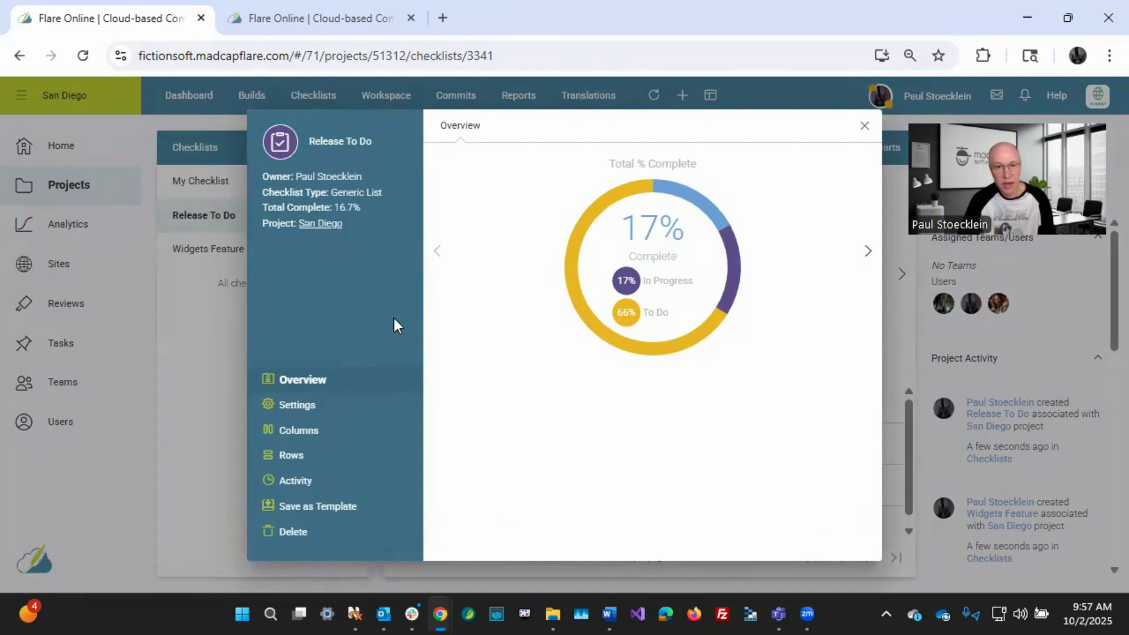
{"action": "left_click", "coordinate": [310, 405]}
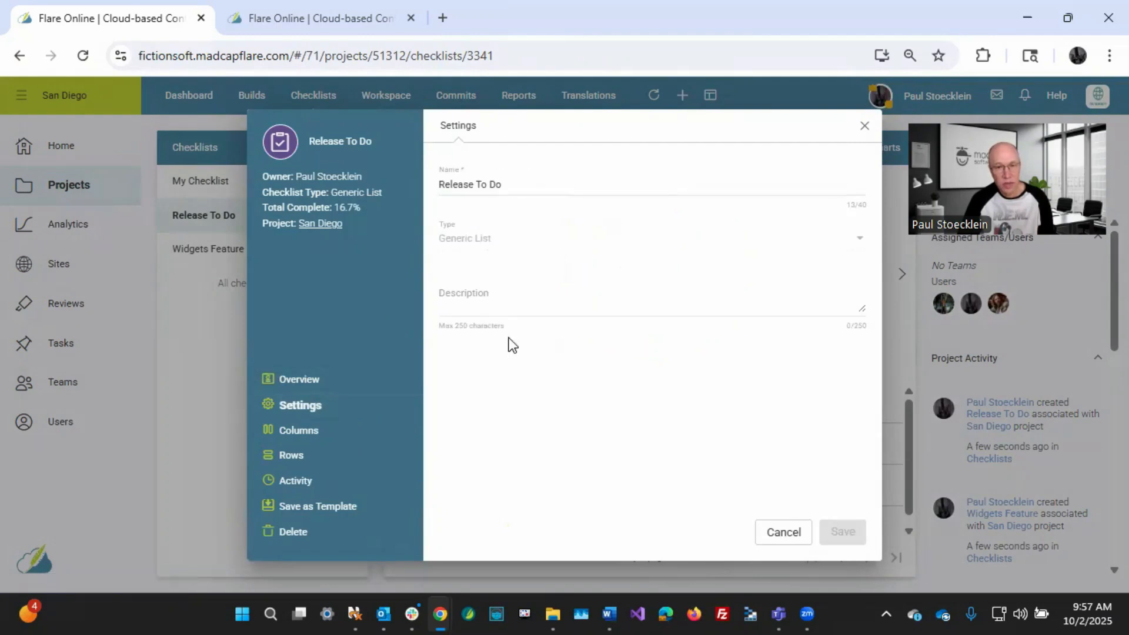
{"action": "left_click", "coordinate": [310, 435]}
{"action": "left_click", "coordinate": [301, 457]}
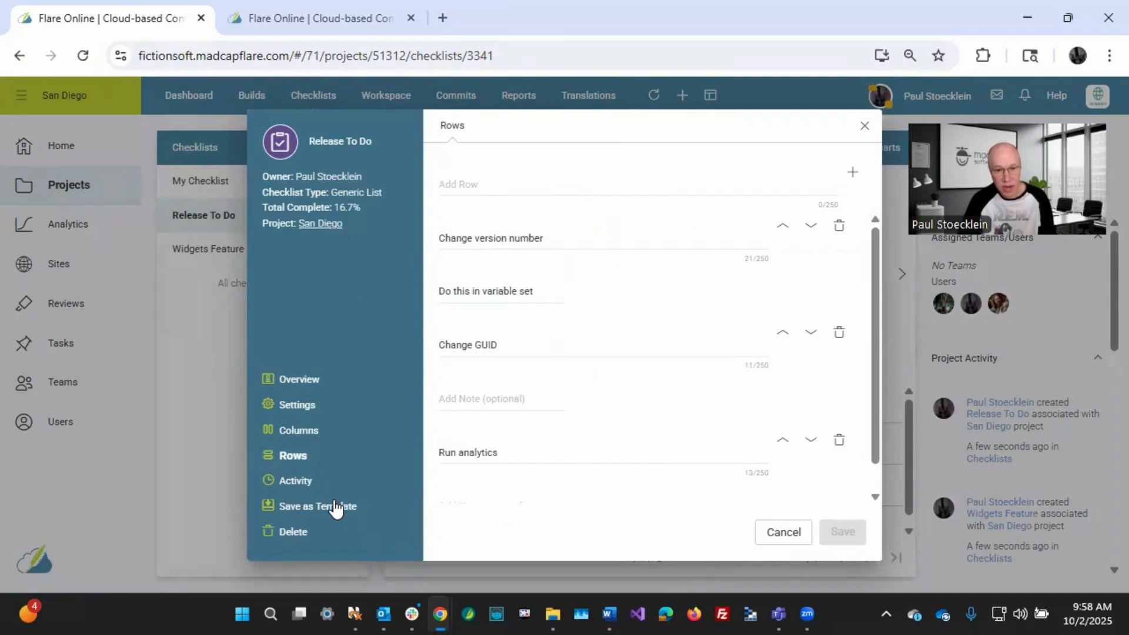
- Save the Release To Do checklist as a template named "Release To Do Template", keeping its columns and rows, and close the checklist profile
{"action": "left_click", "coordinate": [335, 506]}
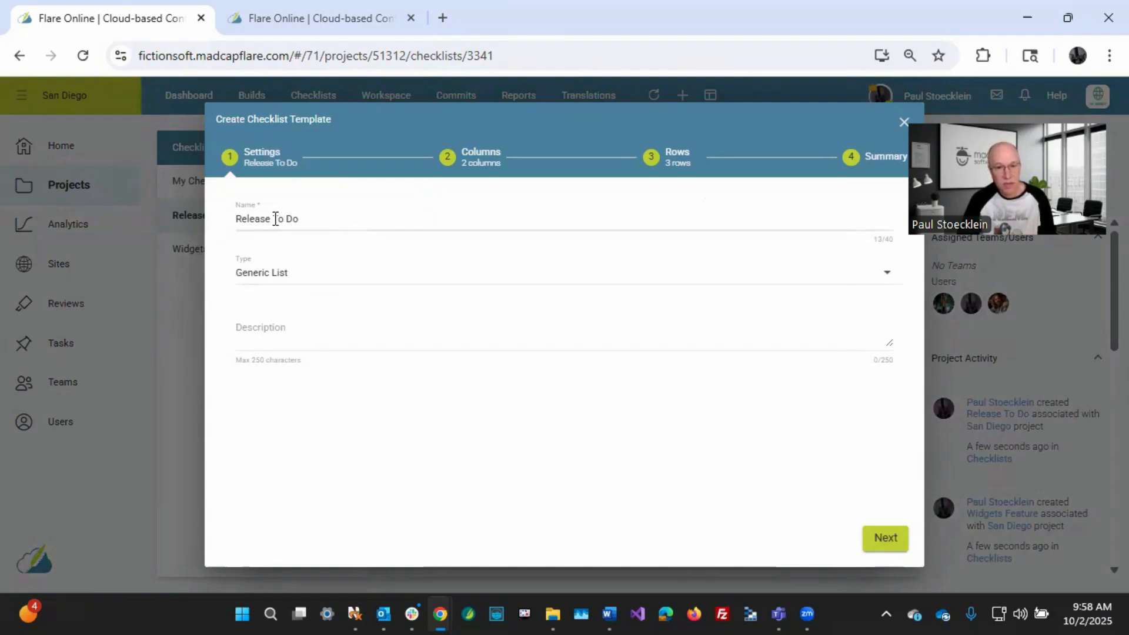
{"action": "left_click", "coordinate": [260, 222]}
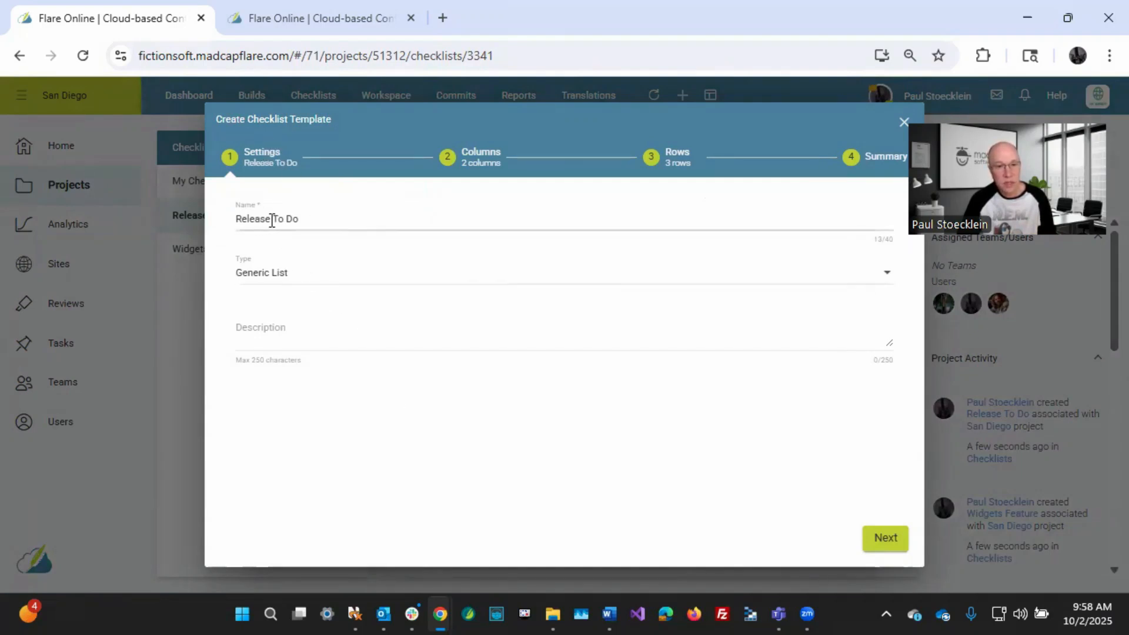
{"action": "left_click", "coordinate": [317, 222]}
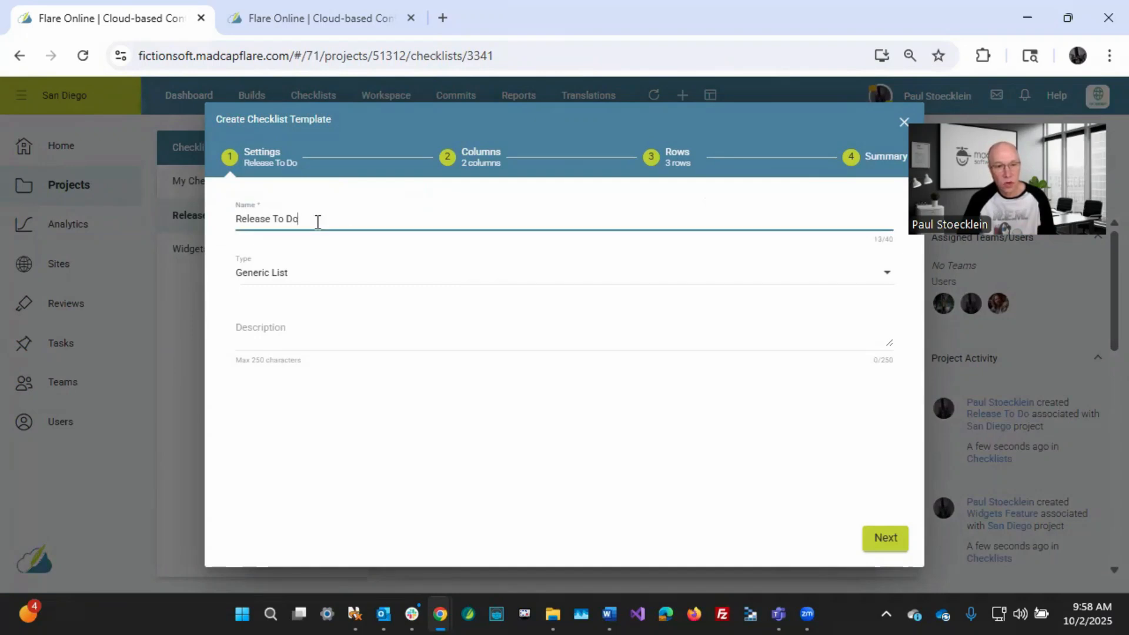
{"action": "type", "text": "Template"}
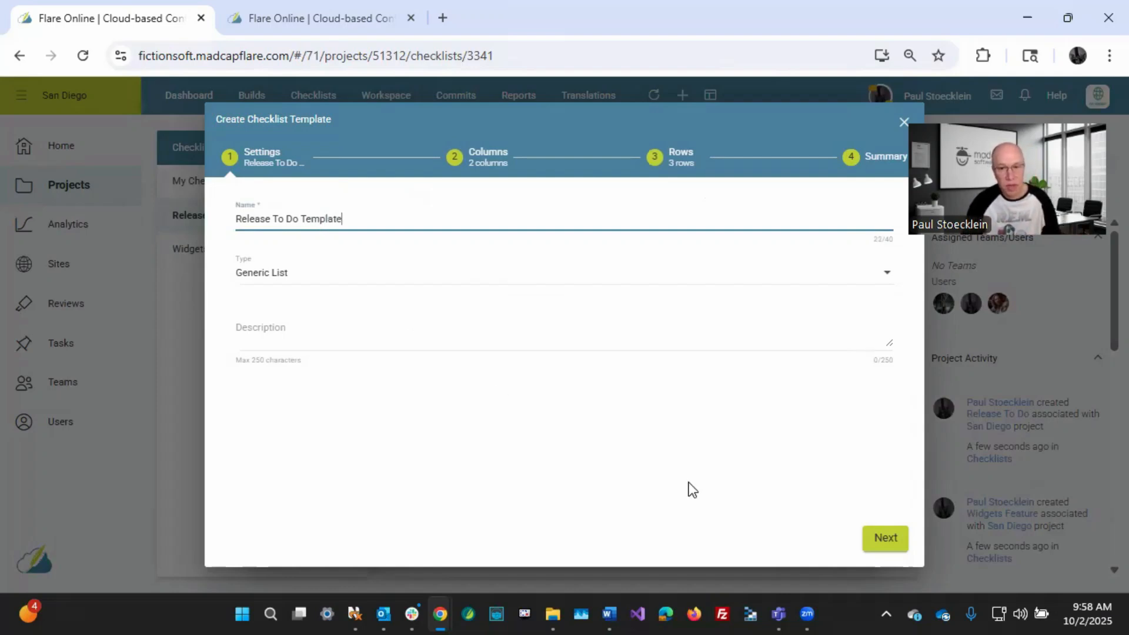
{"action": "left_click", "coordinate": [865, 536]}
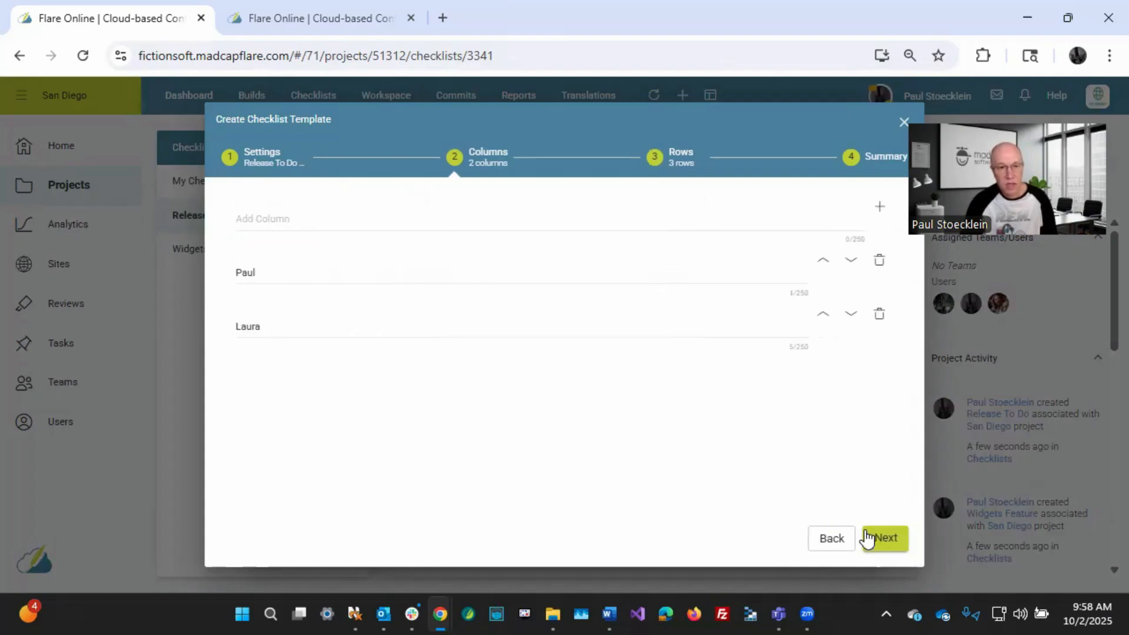
{"action": "left_click", "coordinate": [893, 544]}
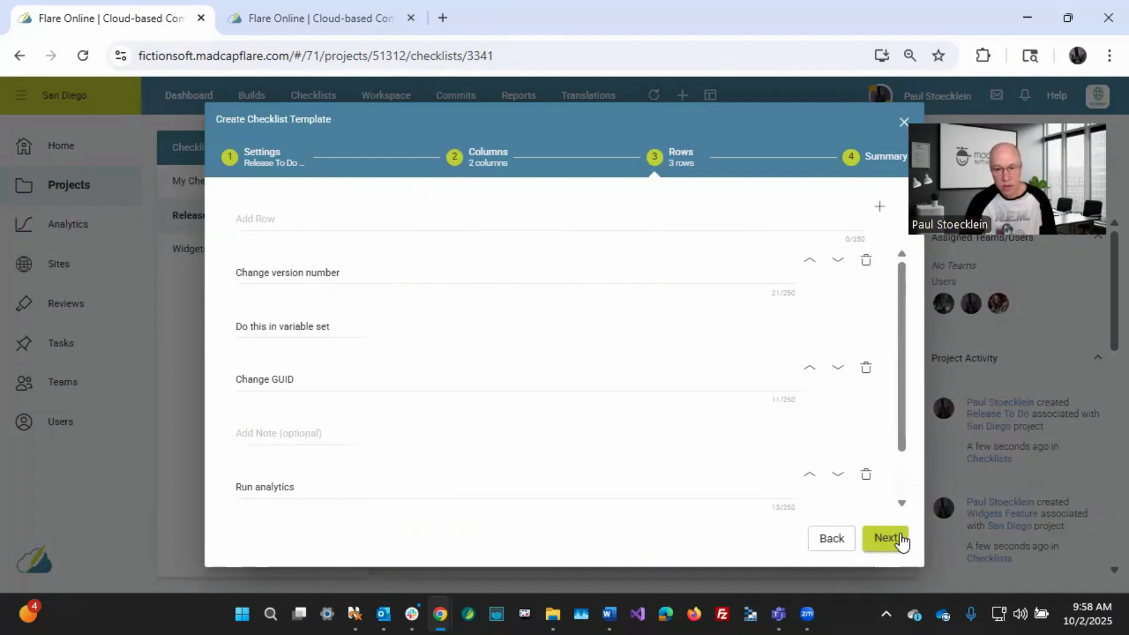
{"action": "left_click", "coordinate": [901, 540]}
{"action": "left_click", "coordinate": [875, 539]}
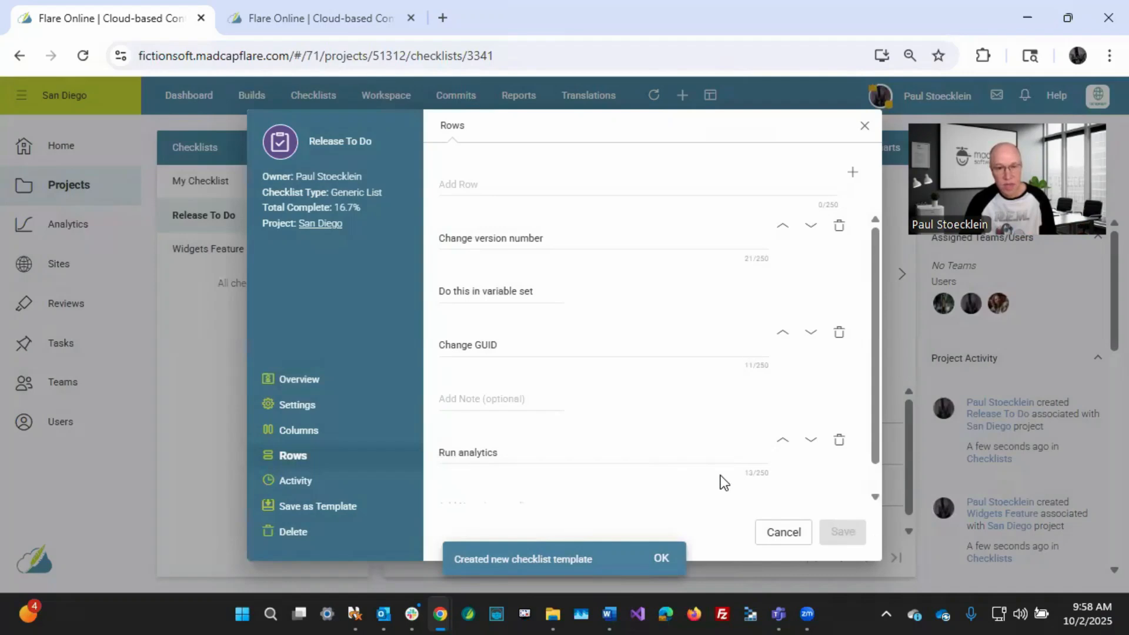
{"action": "left_click", "coordinate": [784, 532]}
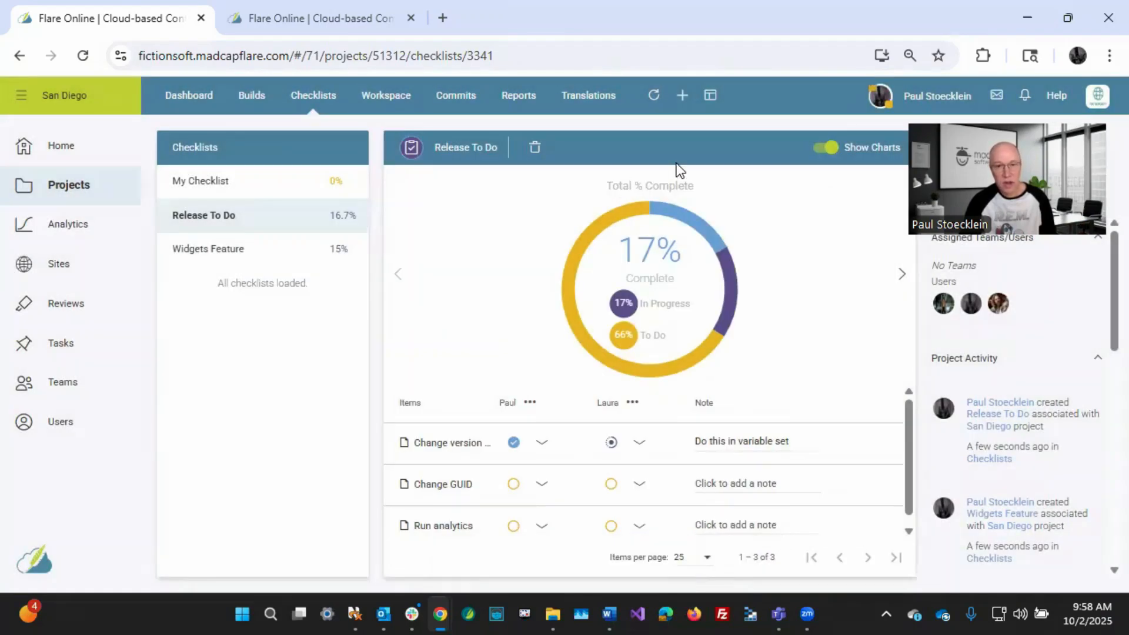
- View the settings of Release To Do Template in the template manager and close it
{"action": "left_click", "coordinate": [709, 96]}
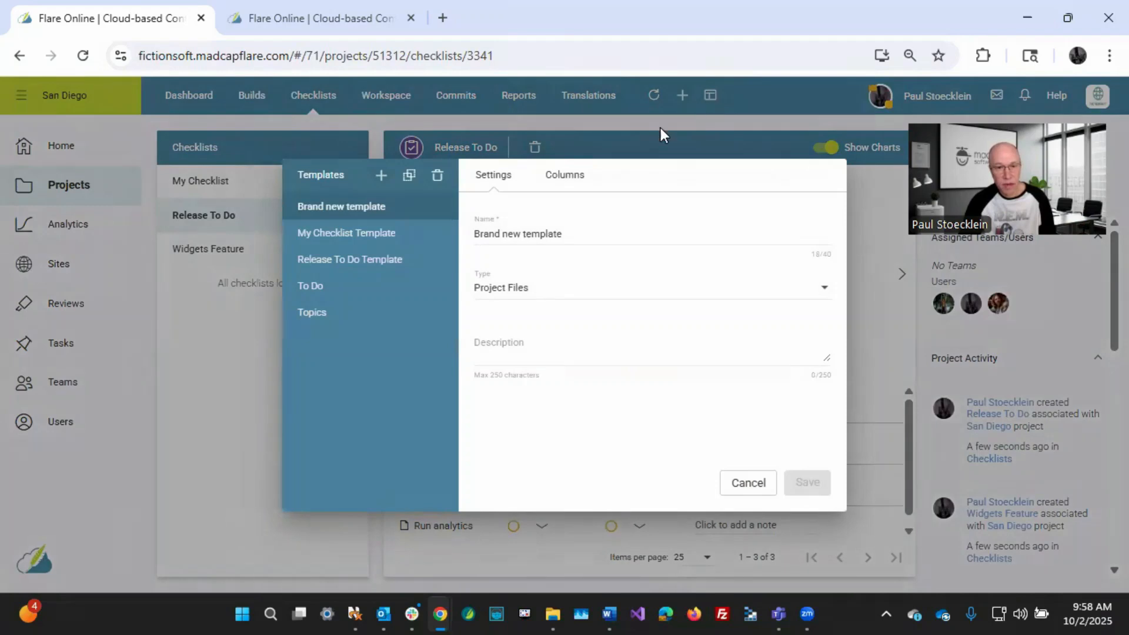
{"action": "left_click", "coordinate": [376, 259]}
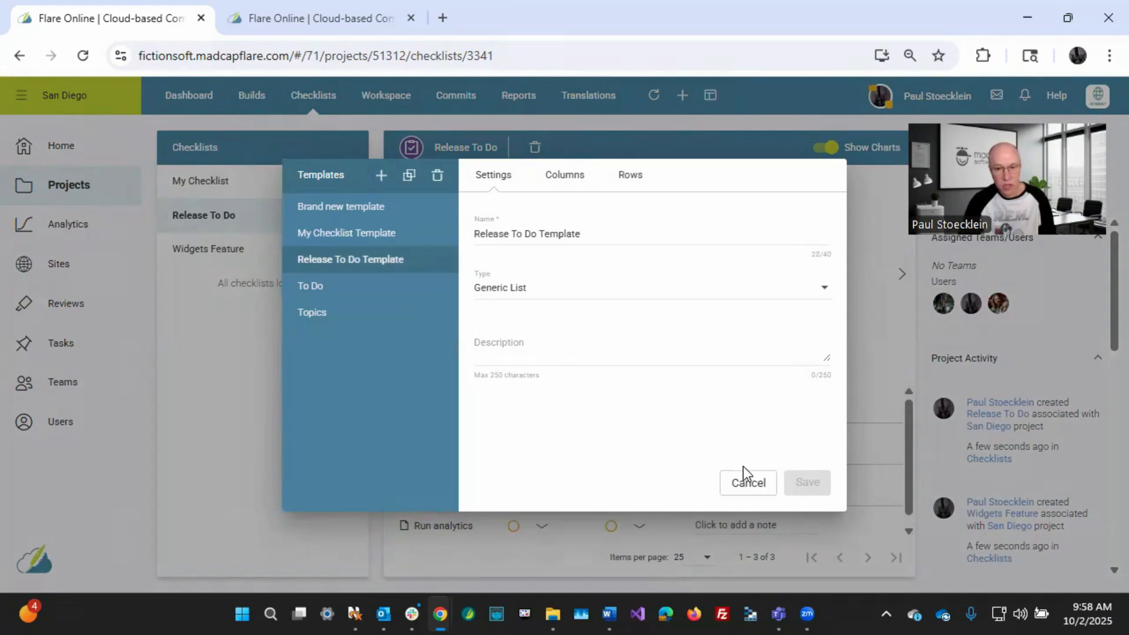
{"action": "left_click", "coordinate": [744, 476]}
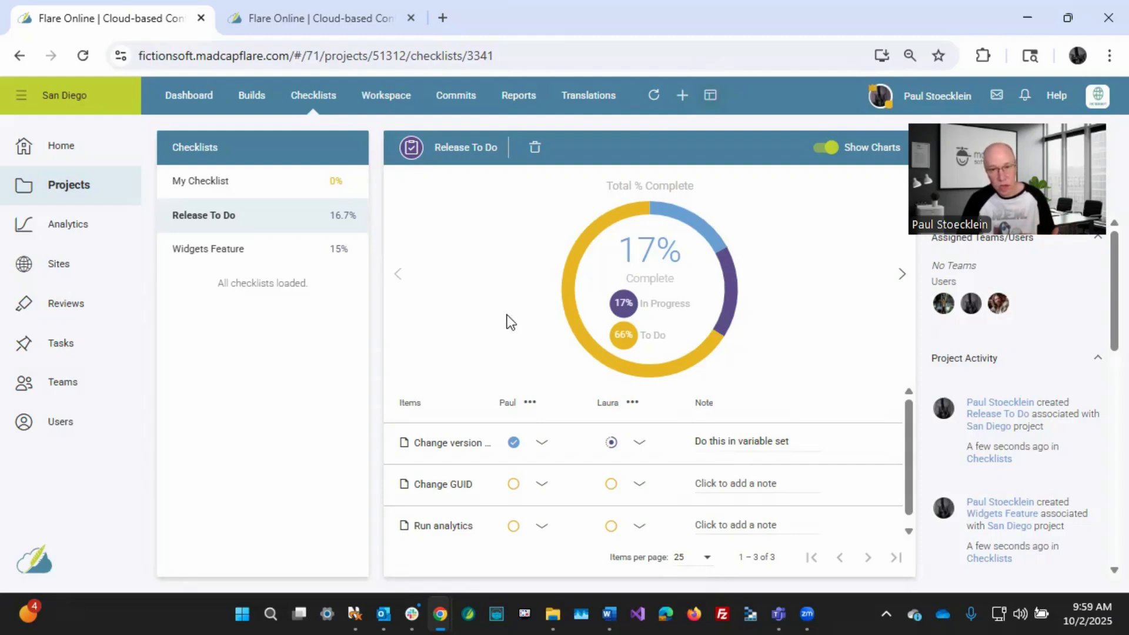
- Start a new Project Files checklist named "Widgets New Again" based on the Topics template
{"action": "left_click", "coordinate": [681, 96]}
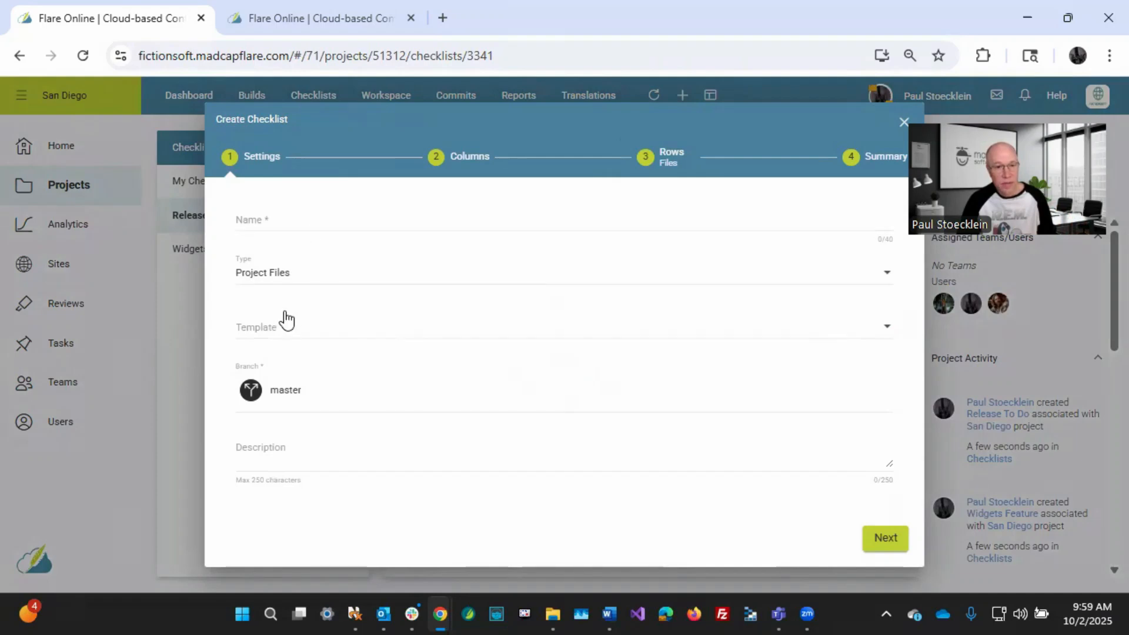
{"action": "left_click", "coordinate": [279, 218]}
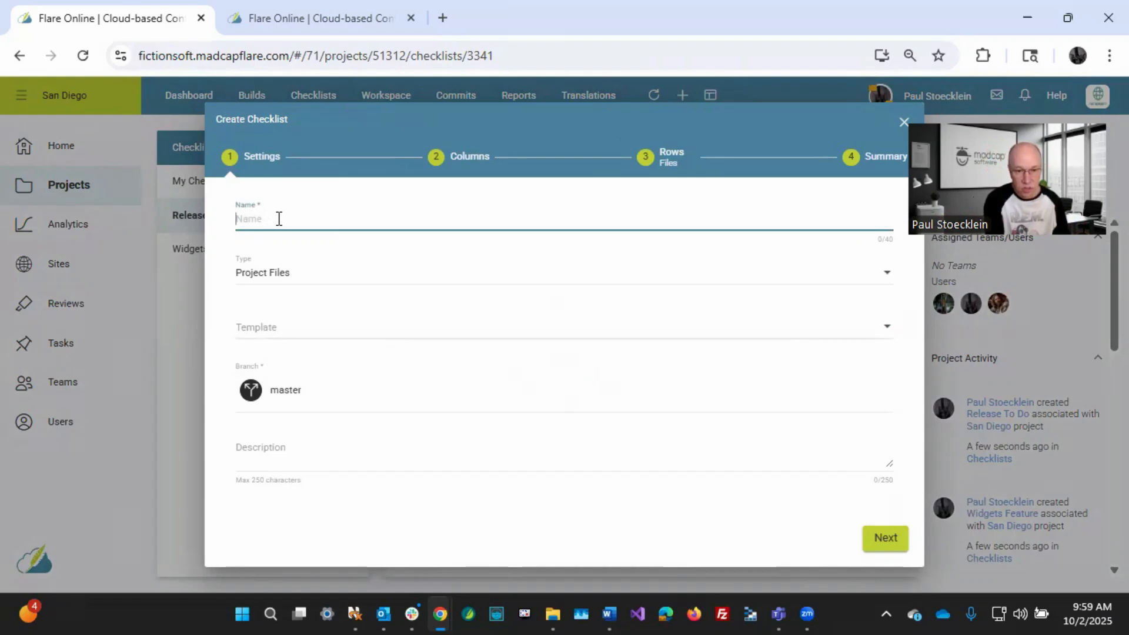
{"action": "type", "text": "Widget"}
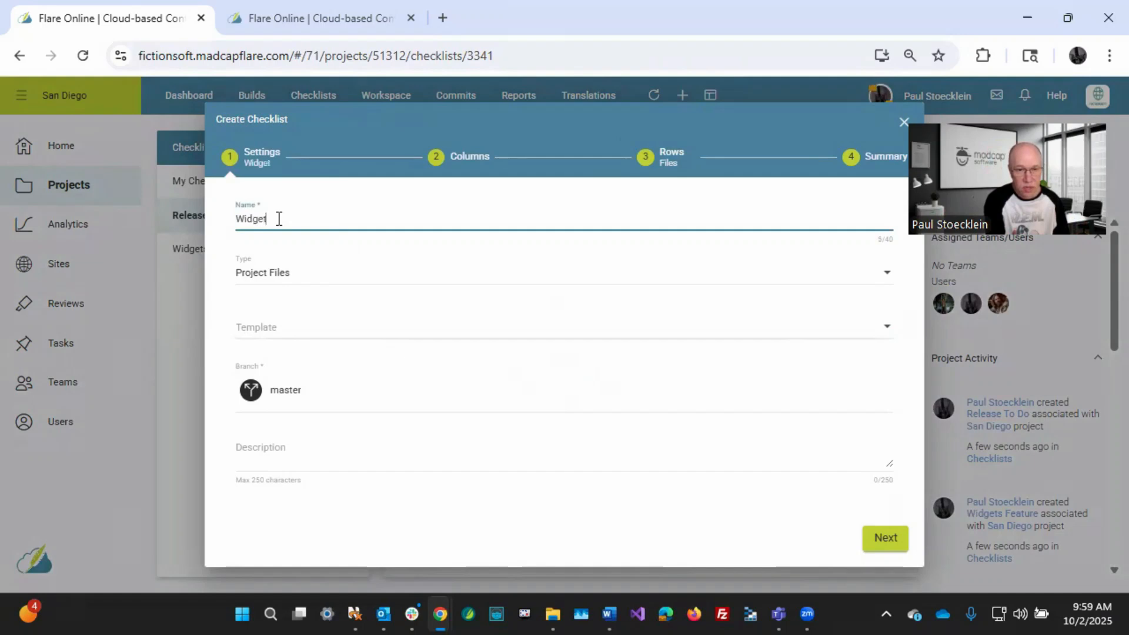
{"action": "type", "text": "s New"}
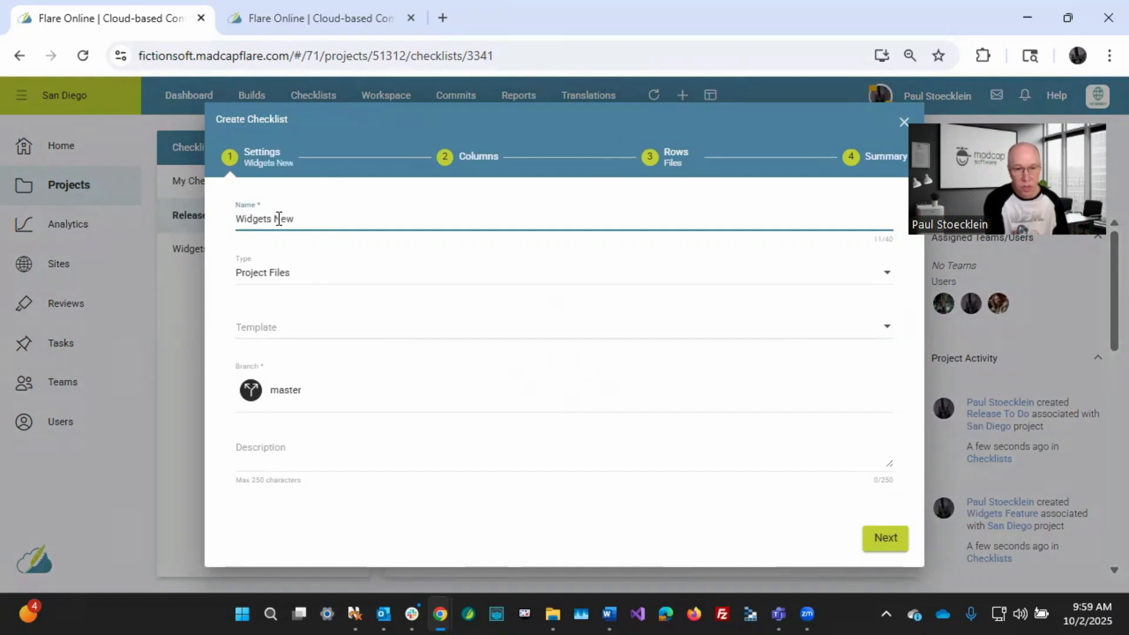
{"action": "type", "text": " Again"}
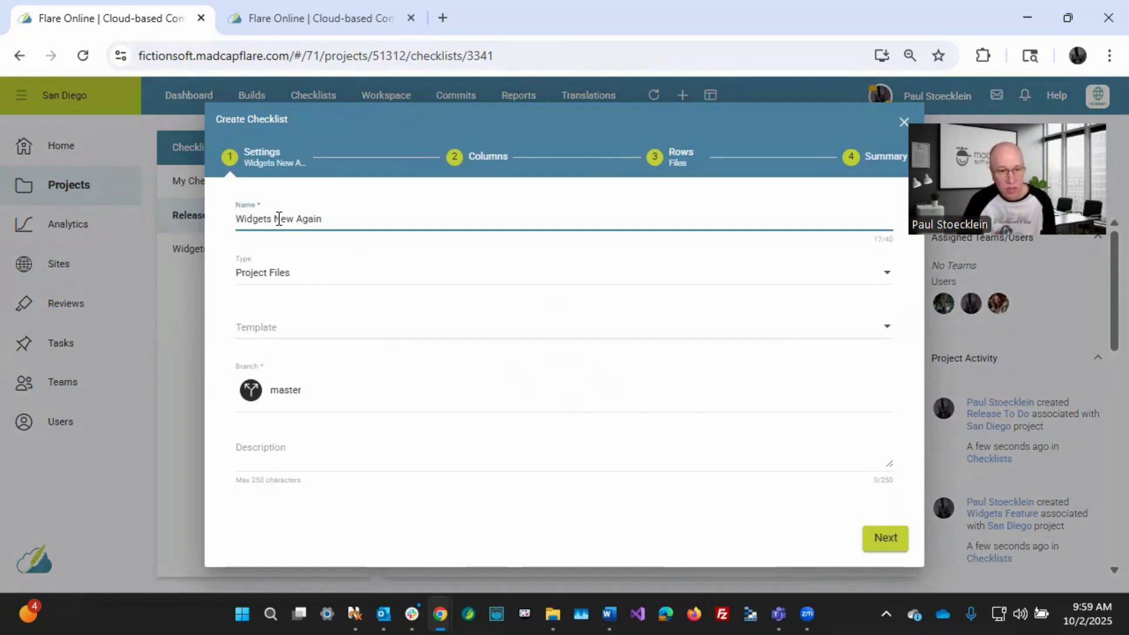
{"action": "left_click", "coordinate": [285, 330]}
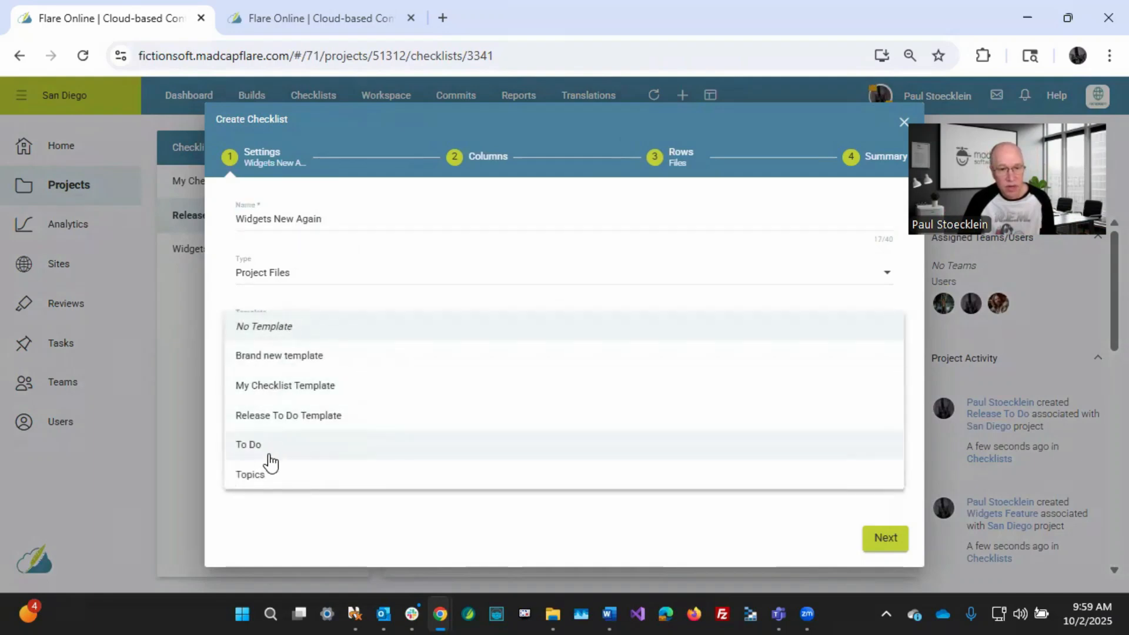
{"action": "left_click", "coordinate": [260, 473]}
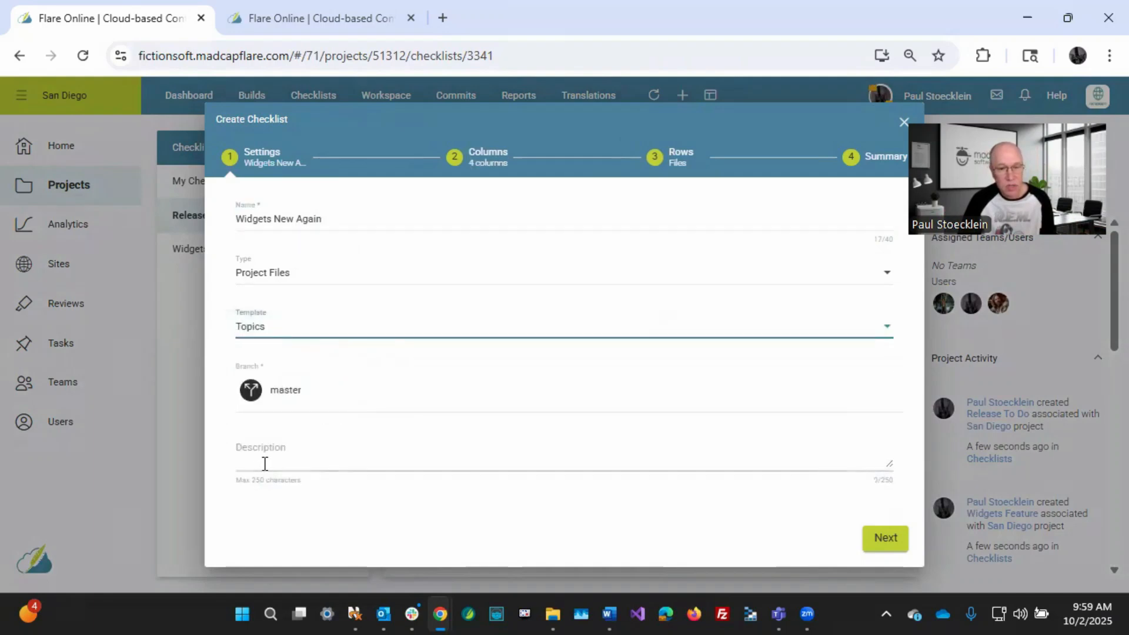
- Switch the new checklist to Release To Do Template and back to the Topics template, accepting the overwrite of current values each time
{"action": "left_click", "coordinate": [284, 327]}
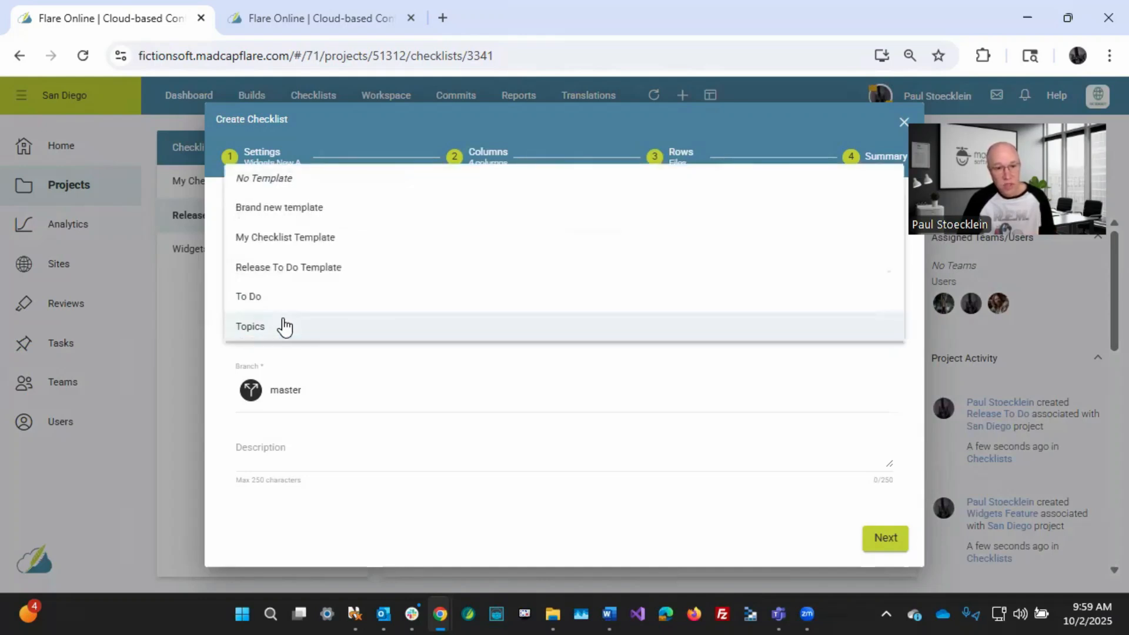
{"action": "left_click", "coordinate": [292, 267]}
{"action": "left_click", "coordinate": [639, 435]}
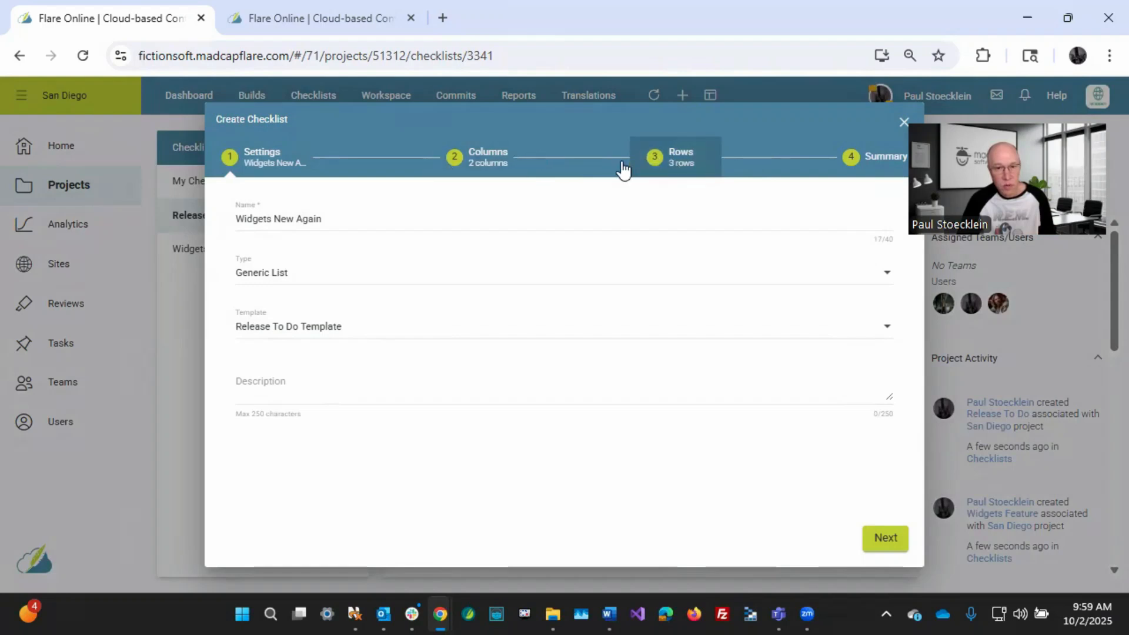
{"action": "left_click", "coordinate": [306, 326]}
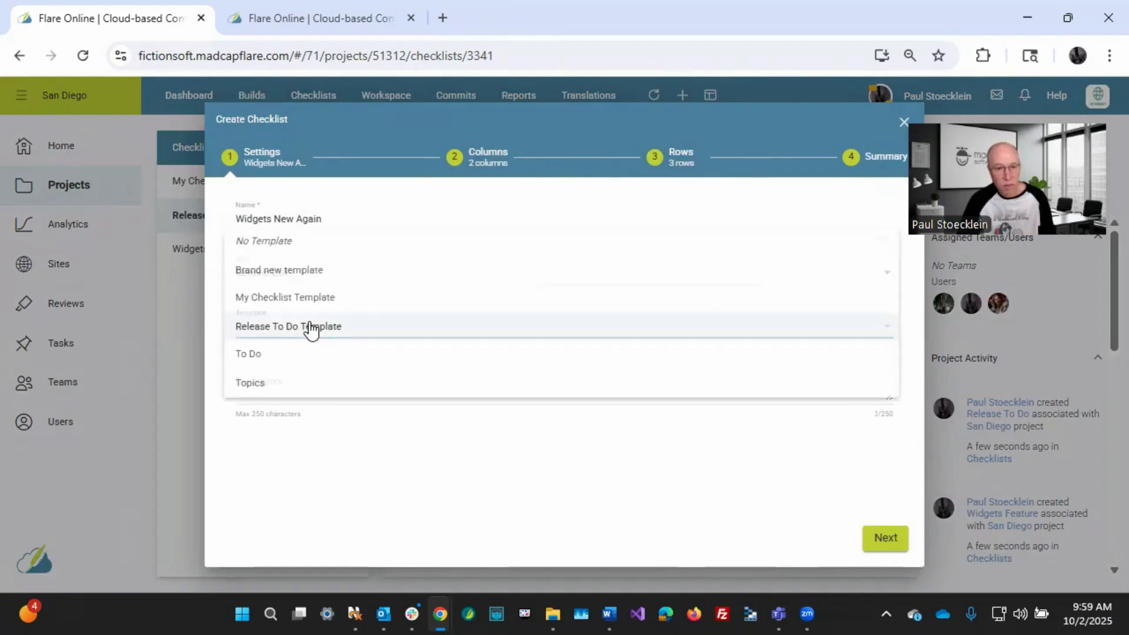
{"action": "left_click", "coordinate": [269, 385]}
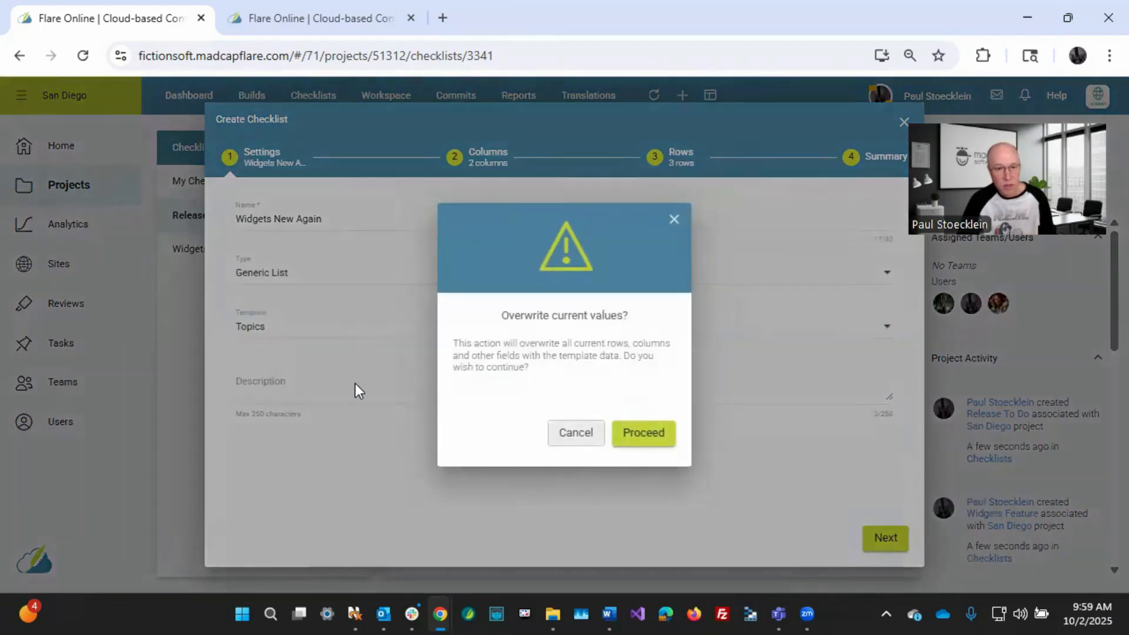
{"action": "left_click", "coordinate": [643, 432]}
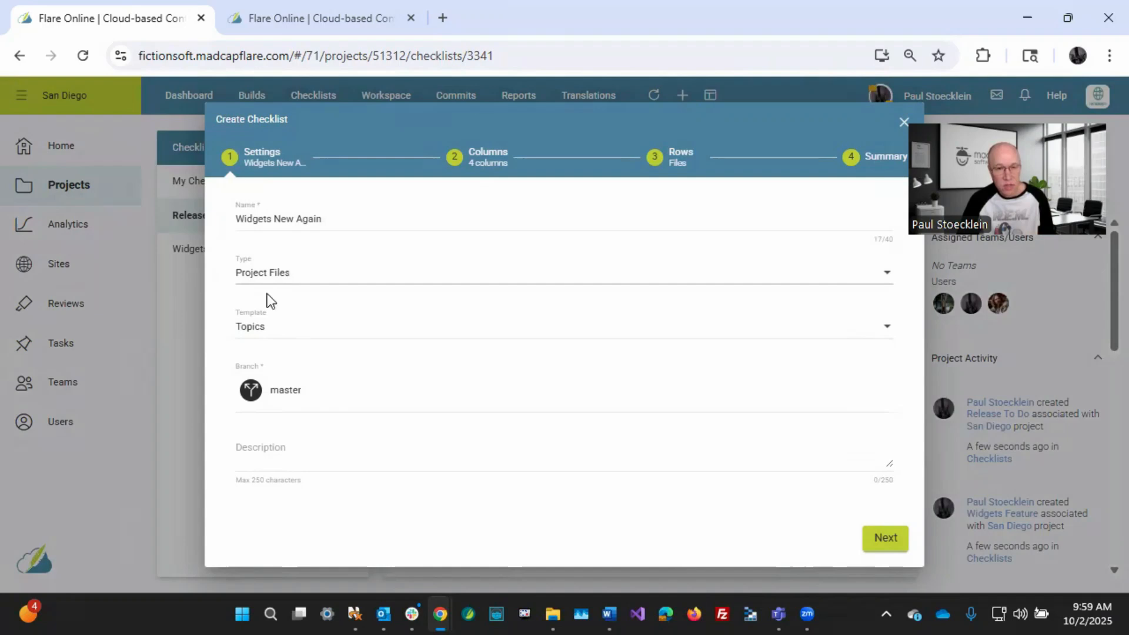
- Set the new checklist's branch to feature2 and accept the columns supplied by the template
{"action": "left_click", "coordinate": [317, 390]}
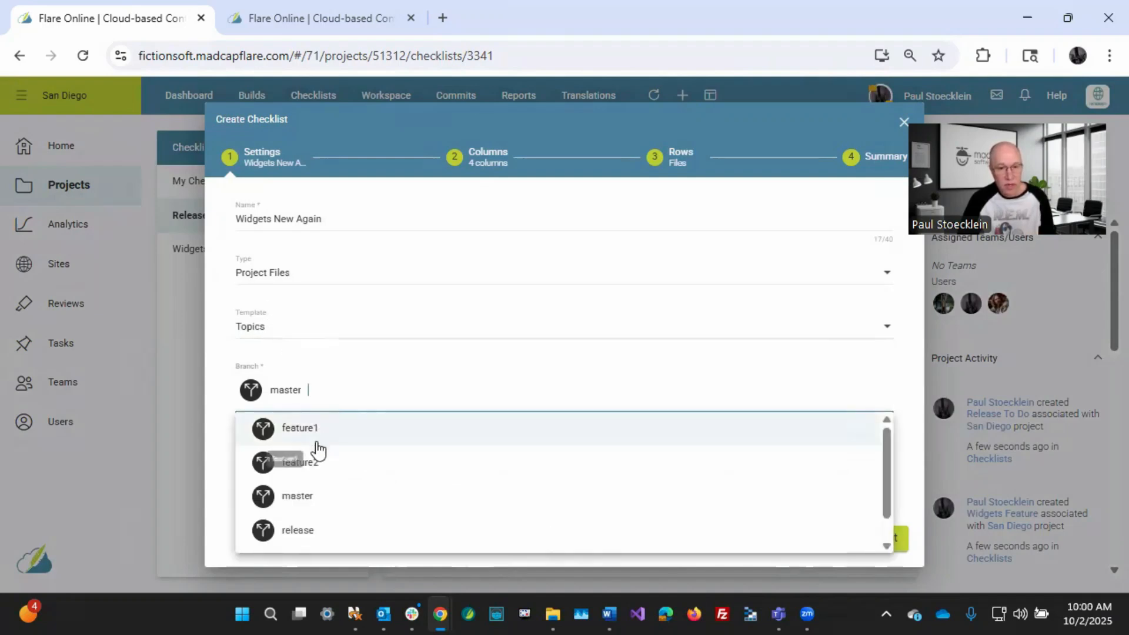
{"action": "left_click", "coordinate": [316, 465]}
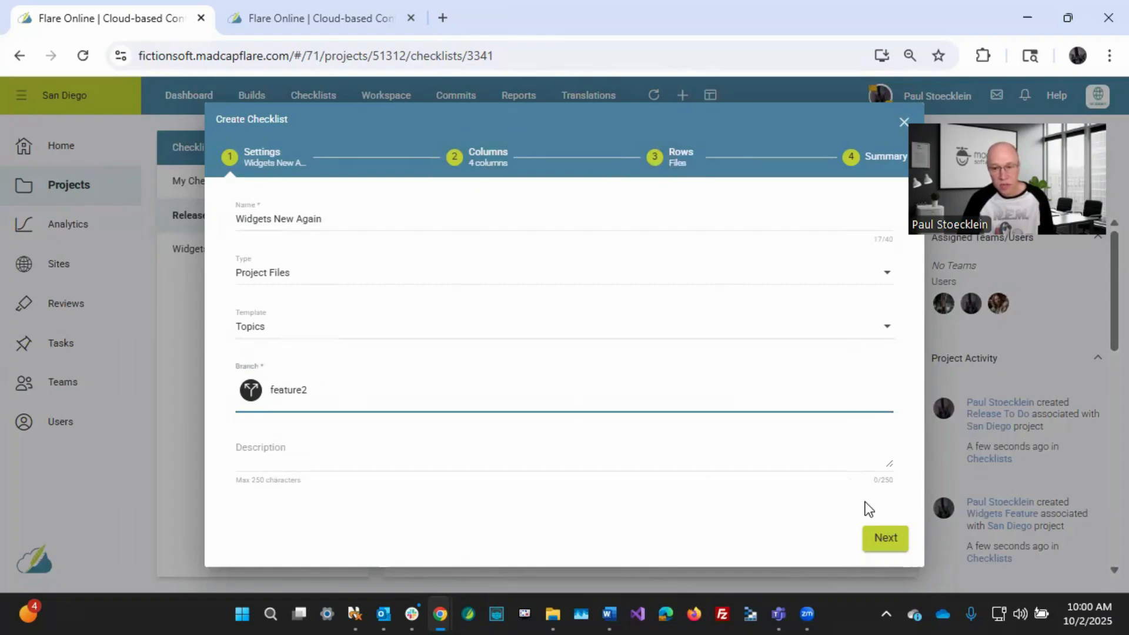
{"action": "left_click", "coordinate": [882, 537]}
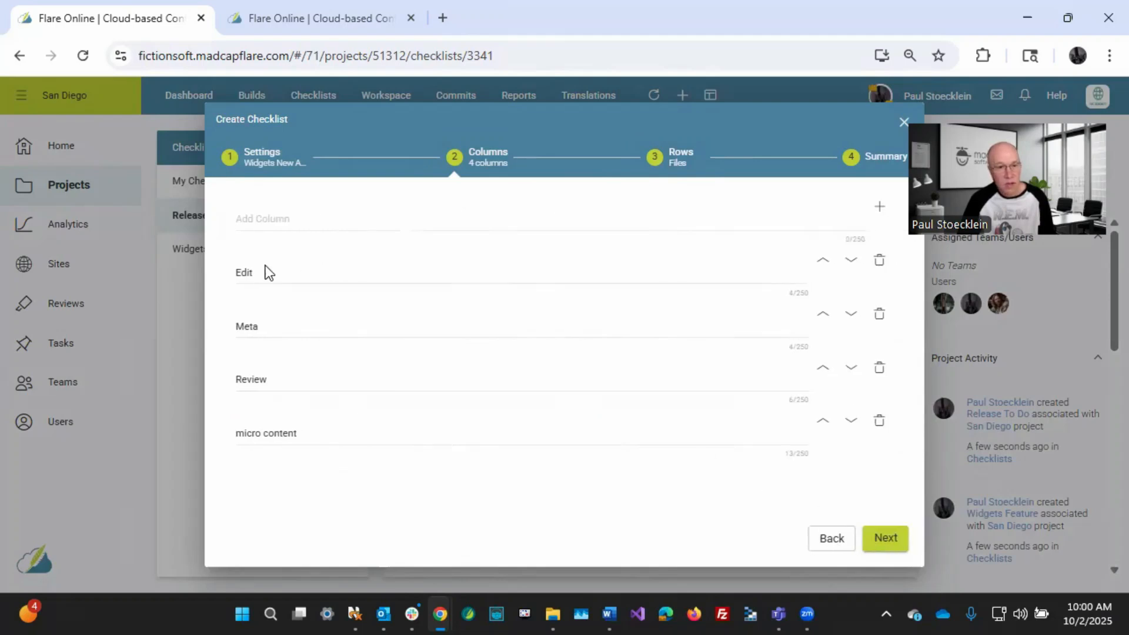
{"action": "left_click", "coordinate": [885, 538]}
- Include only Attractions.htm, Beer.htm and Cuisine.htm from the Content folder as rows, and create the checklist
{"action": "left_click", "coordinate": [247, 336]}
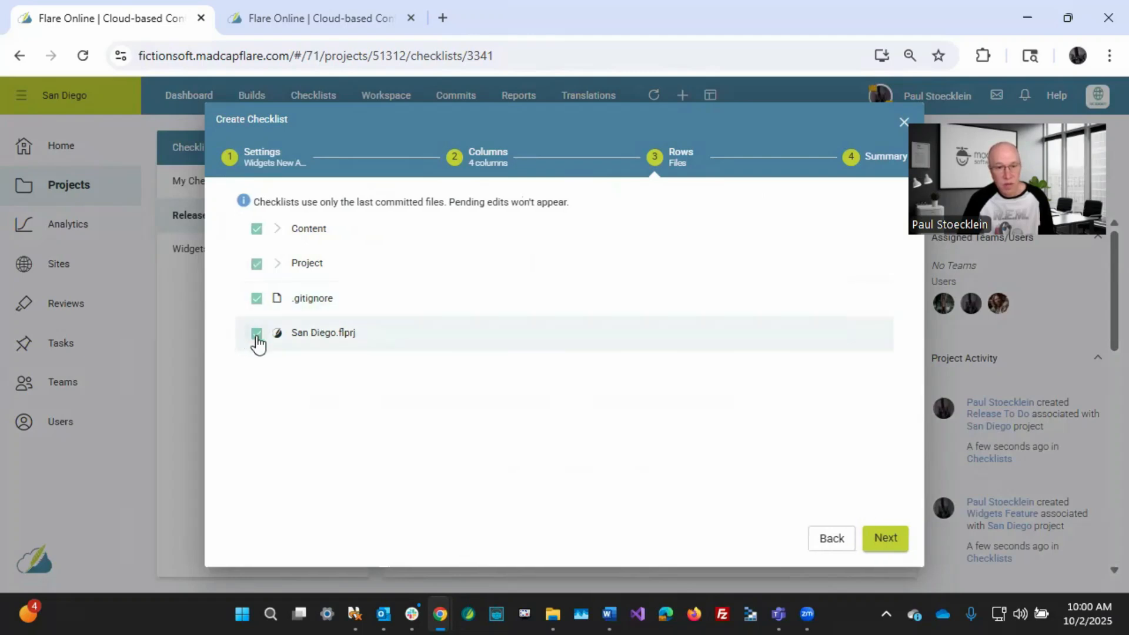
{"action": "left_click", "coordinate": [257, 300]}
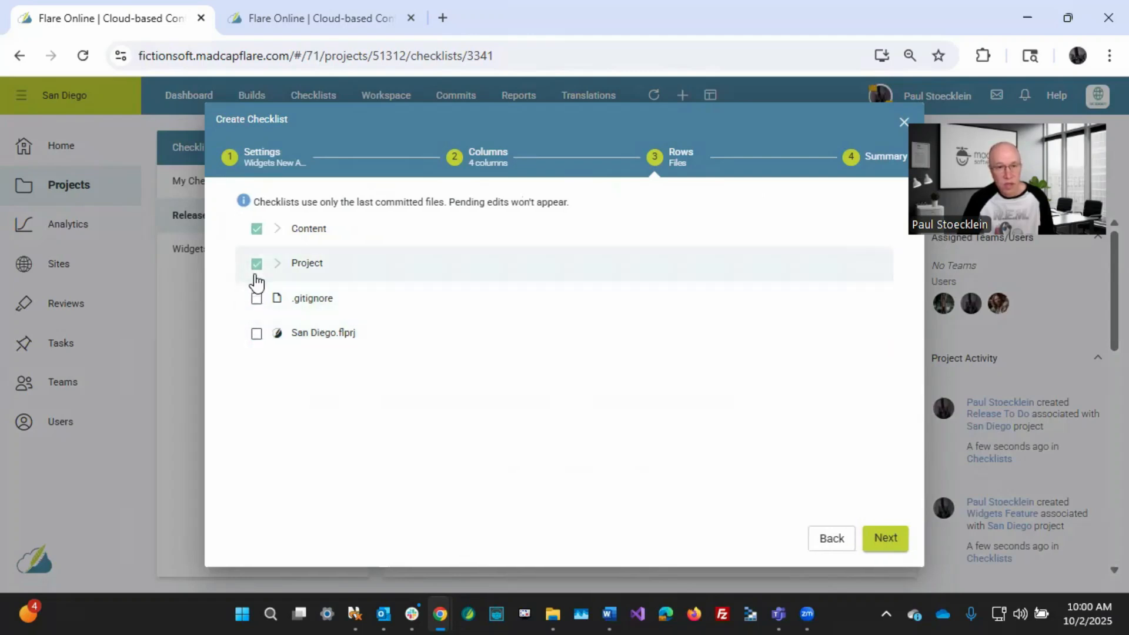
{"action": "left_click", "coordinate": [277, 230]}
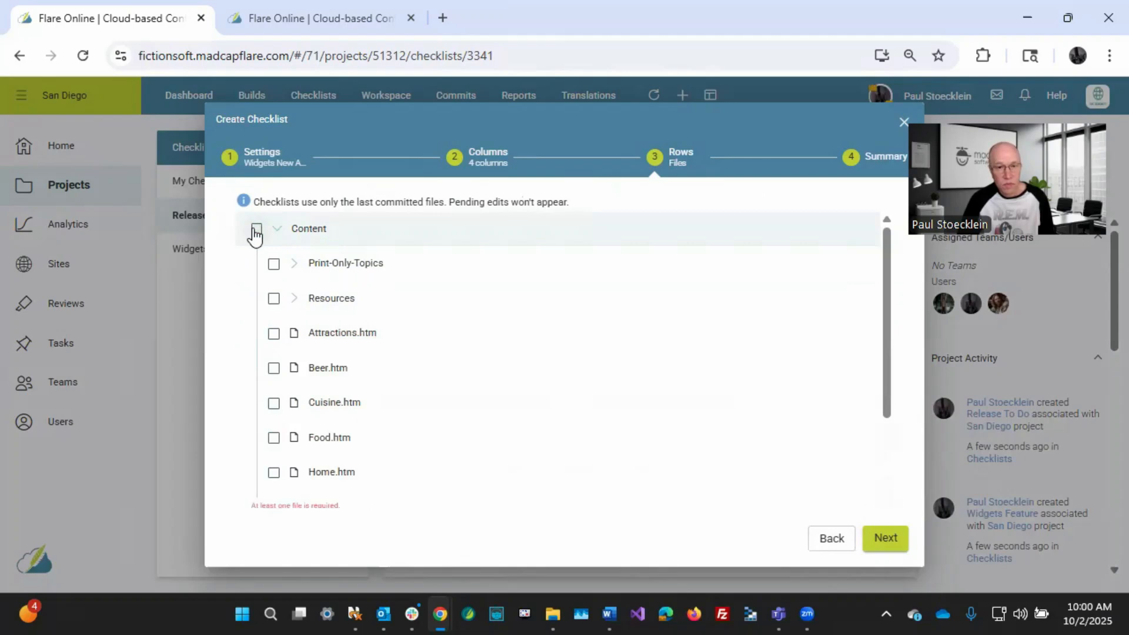
{"action": "left_click", "coordinate": [274, 334]}
{"action": "left_click", "coordinate": [273, 368]}
{"action": "left_click", "coordinate": [273, 403]}
{"action": "left_click", "coordinate": [899, 538]}
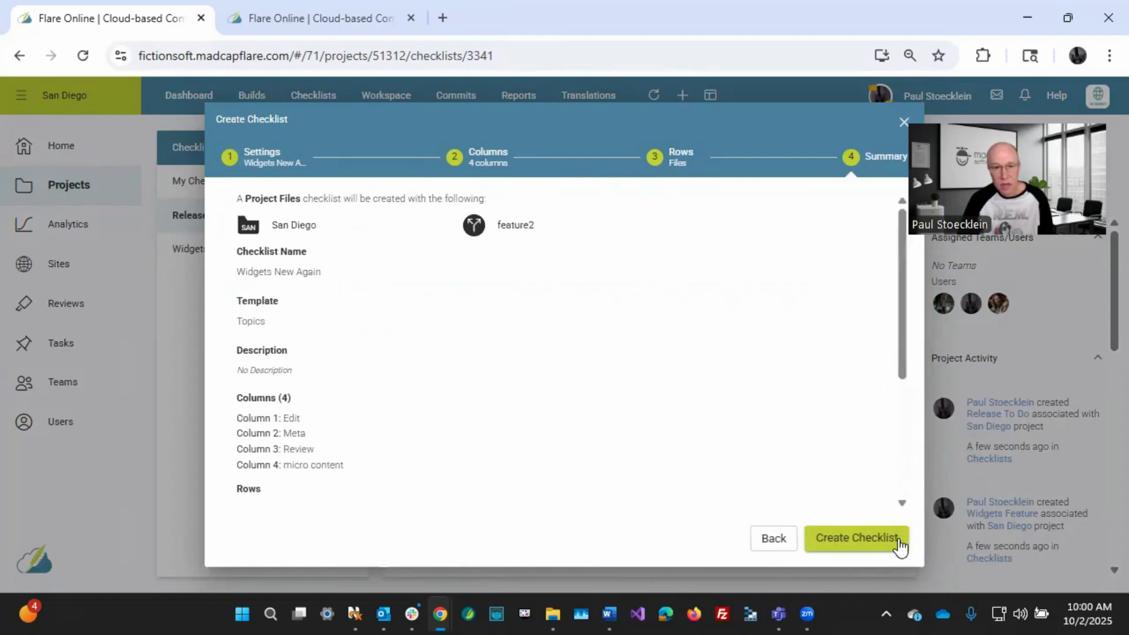
{"action": "left_click", "coordinate": [886, 541]}
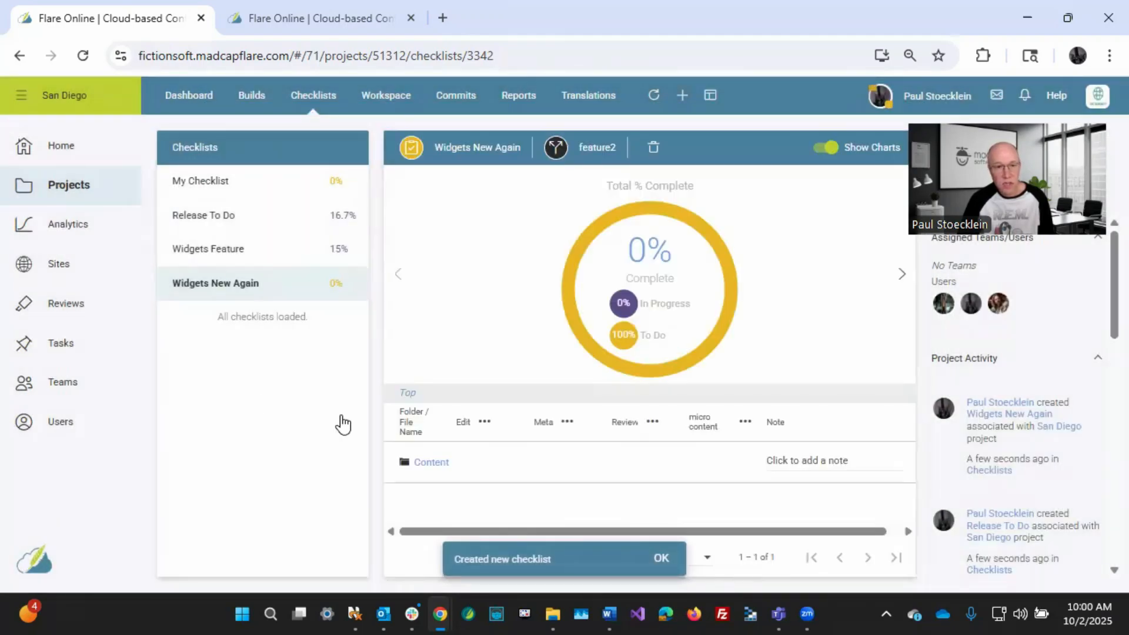